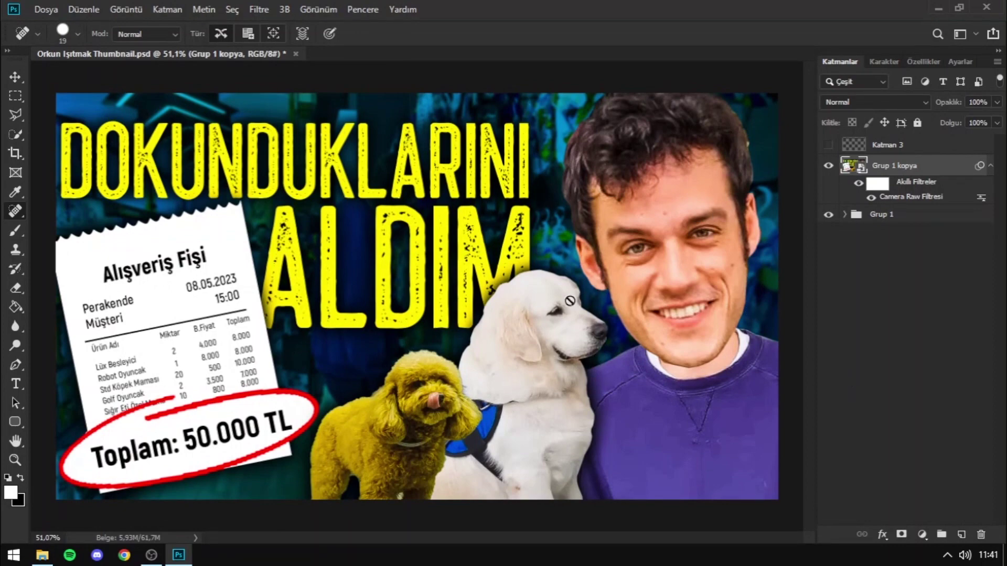
- Zoom in and back out on the finished thumbnail to inspect it
scroll(505, 363, "down", 1)
scroll(505, 364, "up", 1)
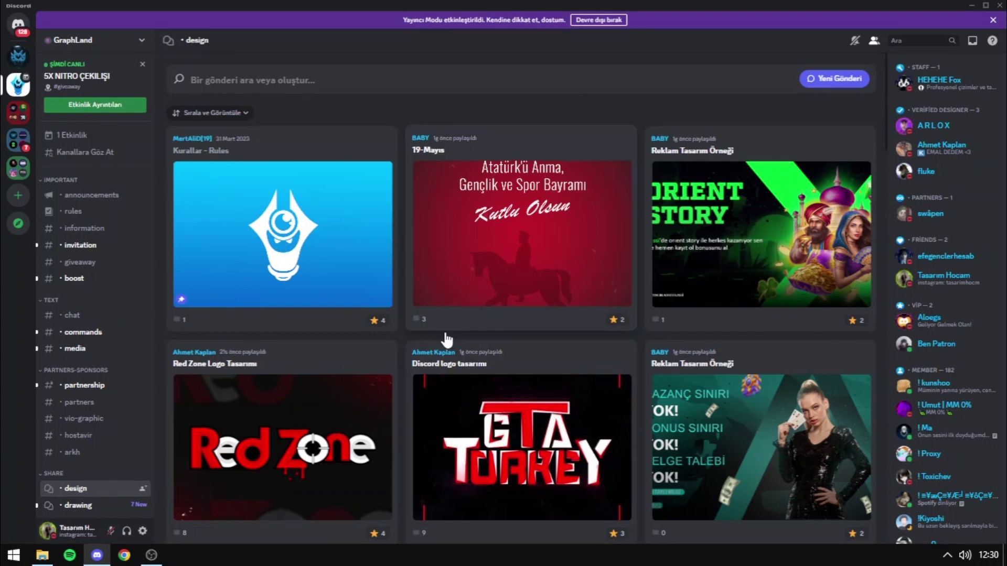
scroll(142, 391, "down", 2)
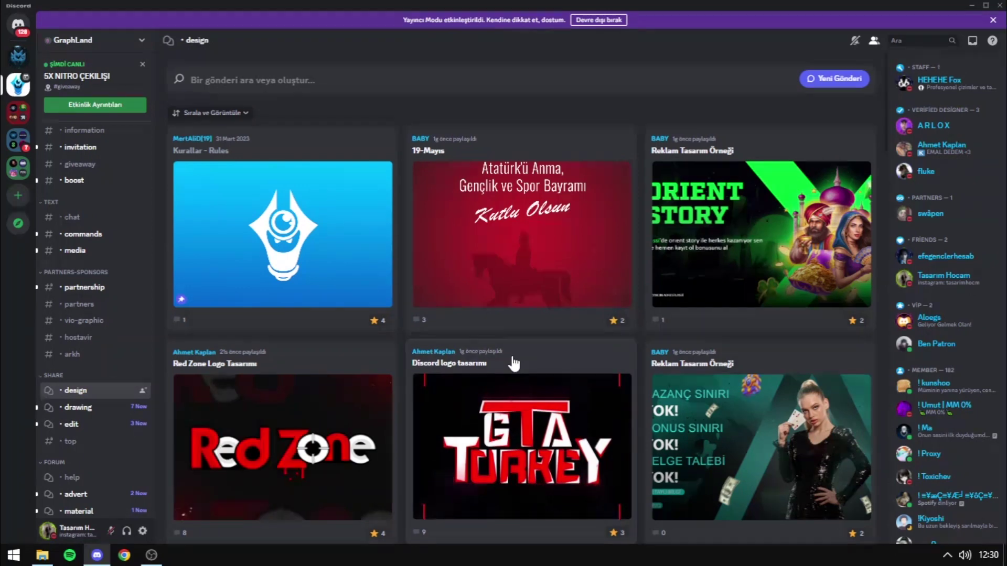
scroll(513, 362, "down", 5)
scroll(514, 363, "down", 2)
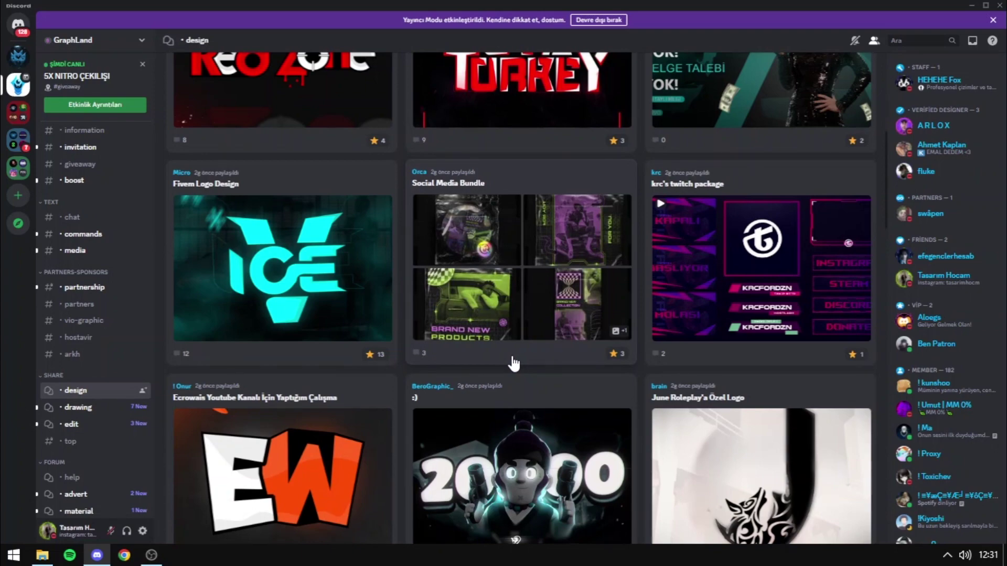
scroll(511, 478, "down", 1)
scroll(512, 496, "down", 2)
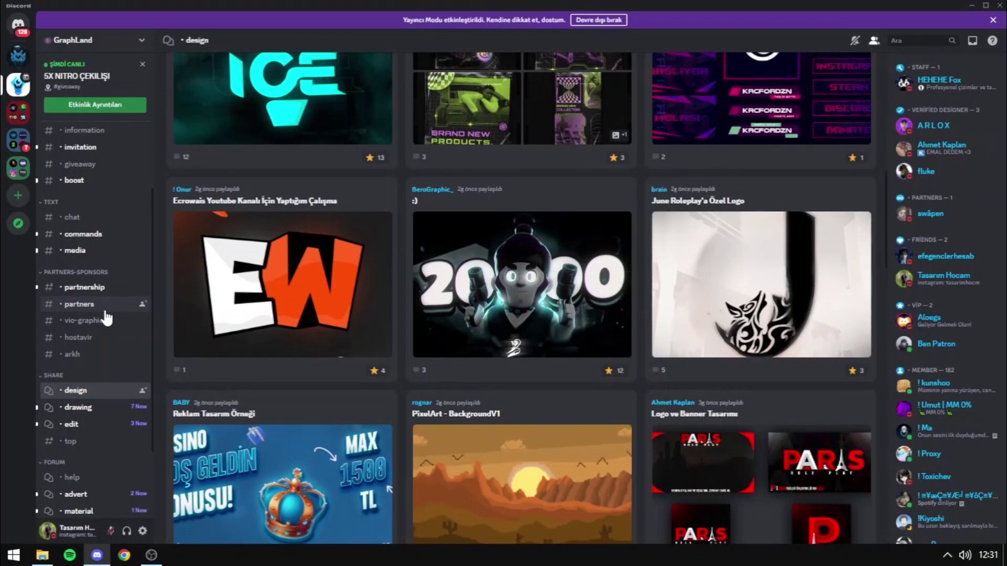
scroll(106, 317, "up", 2)
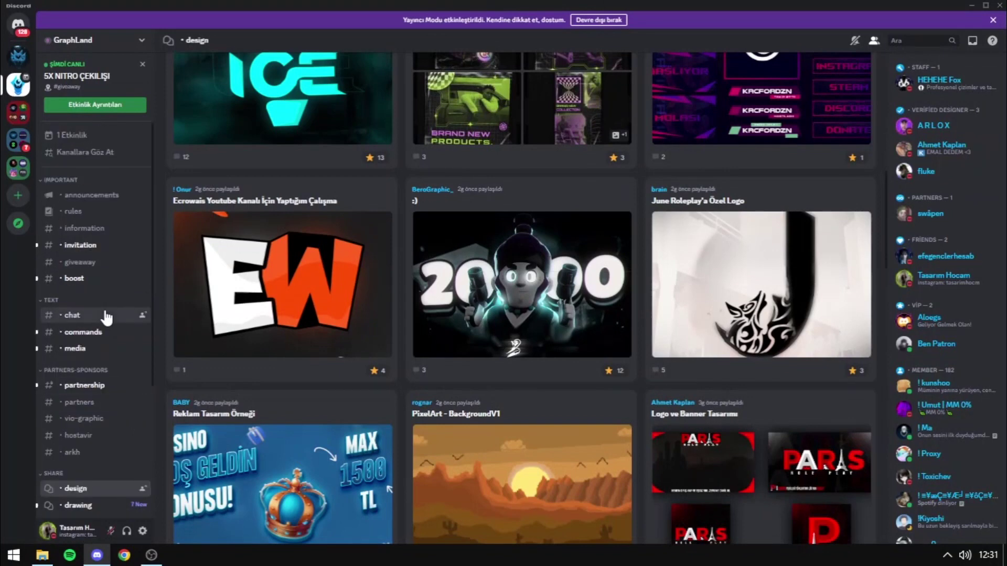
- Go from the chat channel to get-designer-role under GET ROLE
left_click(106, 317)
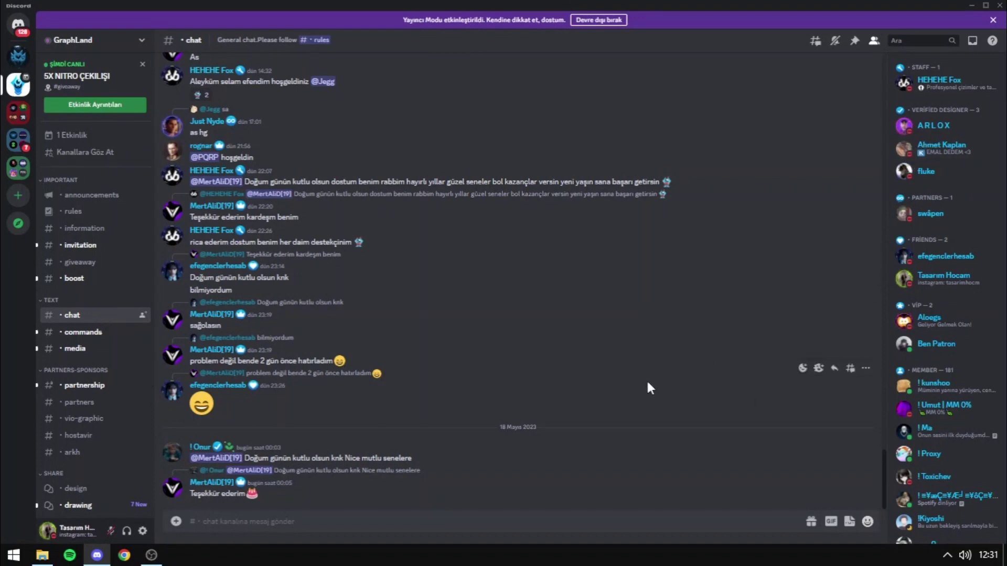
scroll(78, 298, "down", 2)
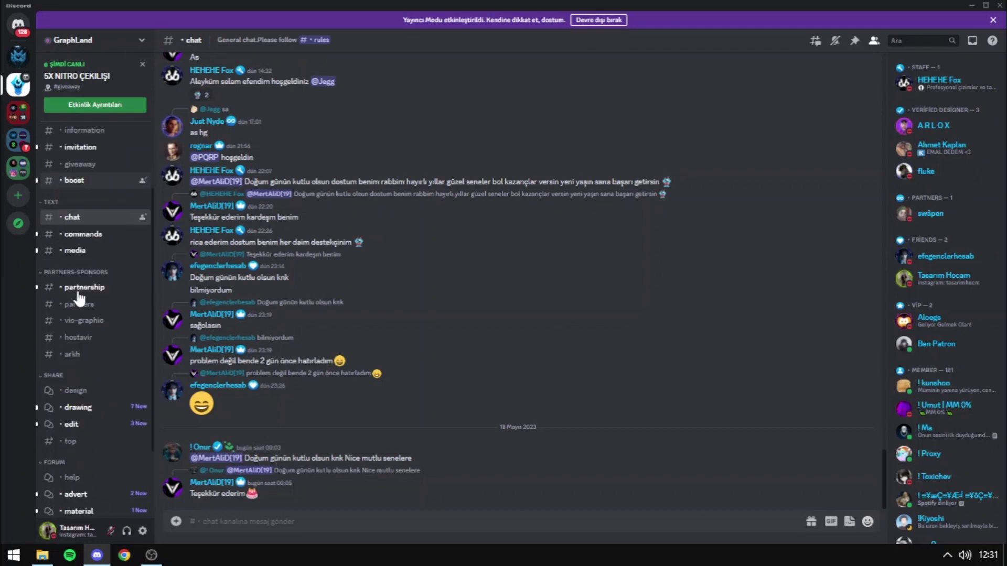
scroll(79, 298, "down", 2)
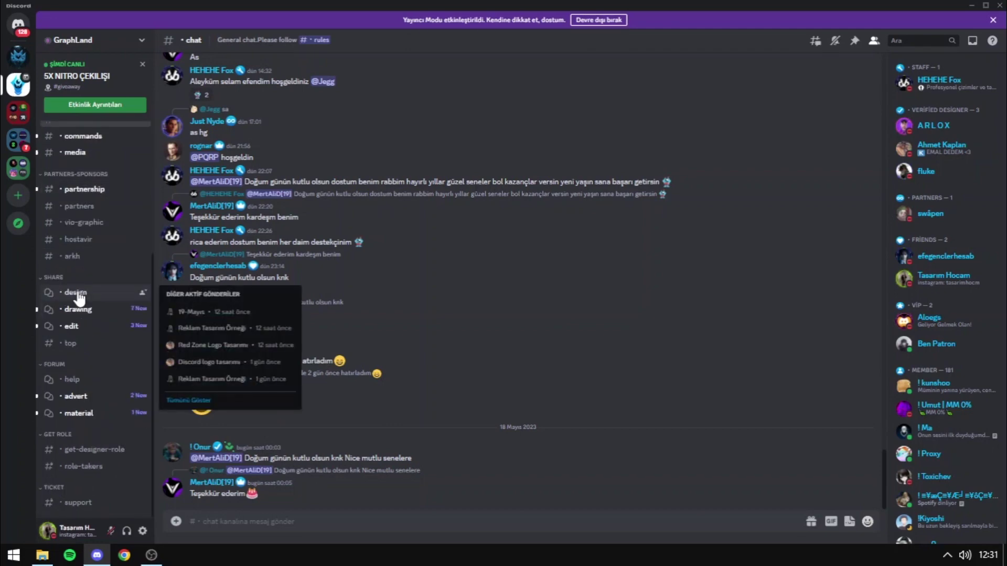
left_click(87, 449)
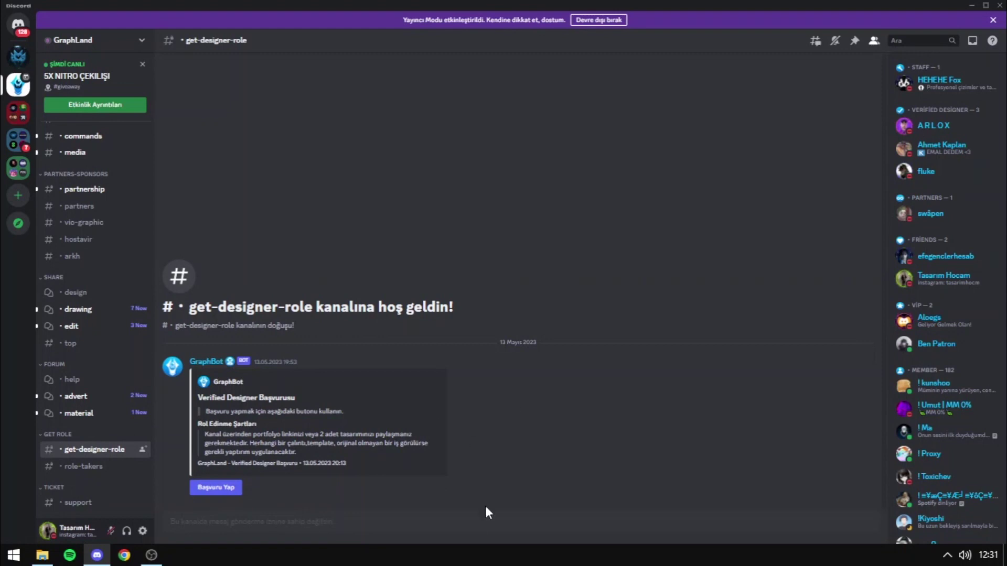
- Start the Verified Designer application and open the new tasarım-hocam channel
left_click_drag(308, 431, 307, 443)
left_click(325, 462)
left_click(223, 488)
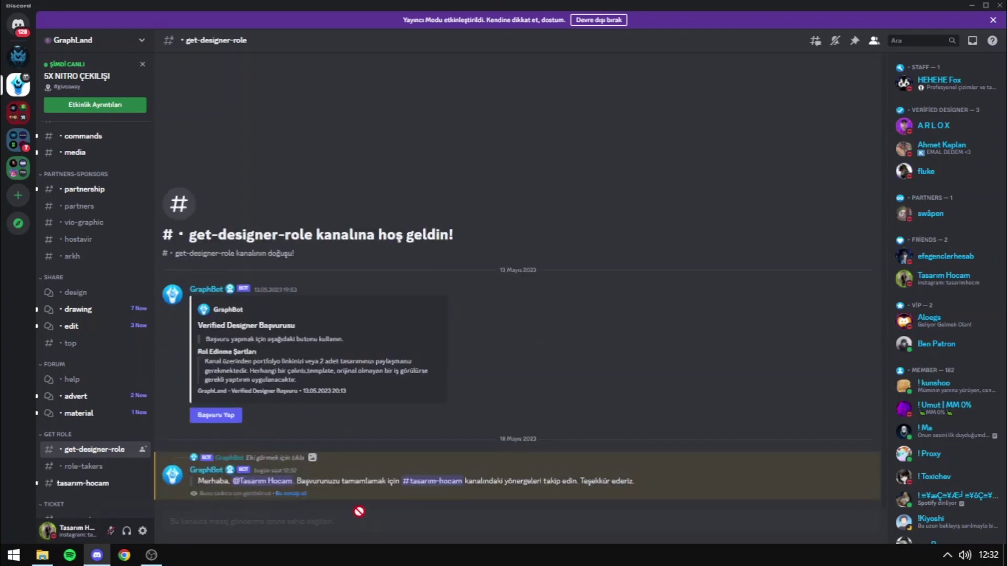
left_click(83, 487)
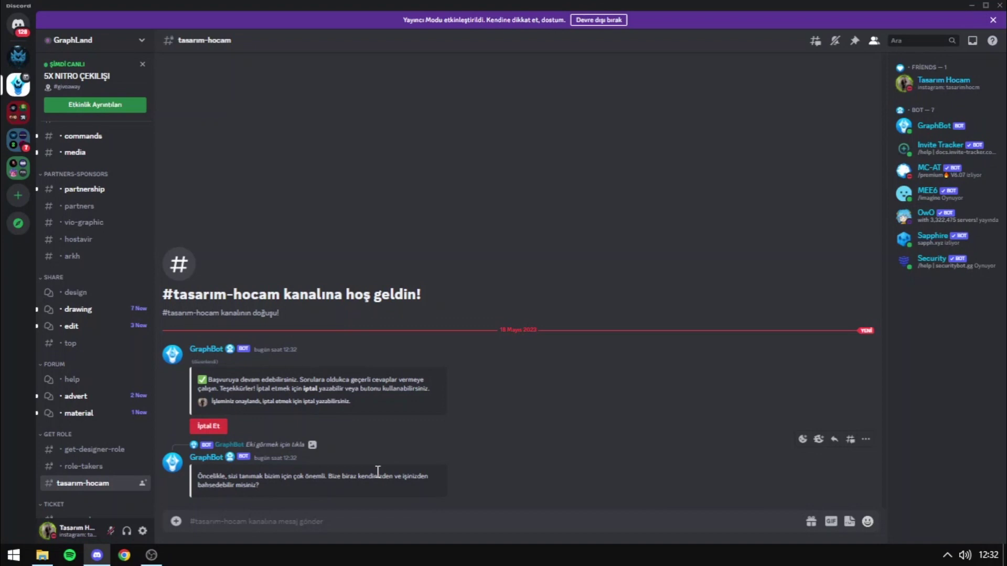
- Send the bot a short self-introduction about doing design and YouTube
type("Adım Berke ")
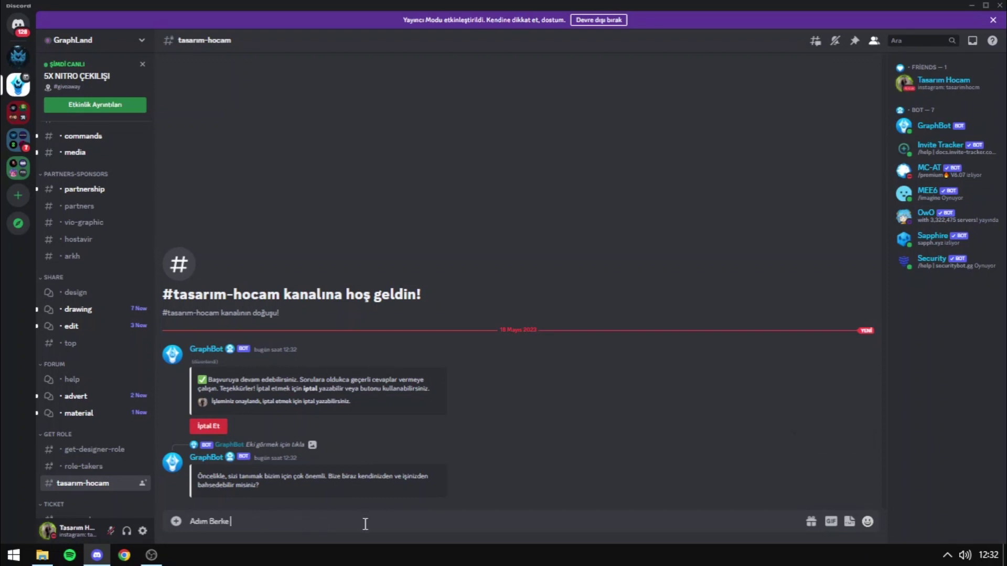
type("17 yaşındayım, tasarım ve YouTube ile uğraşıyoru")
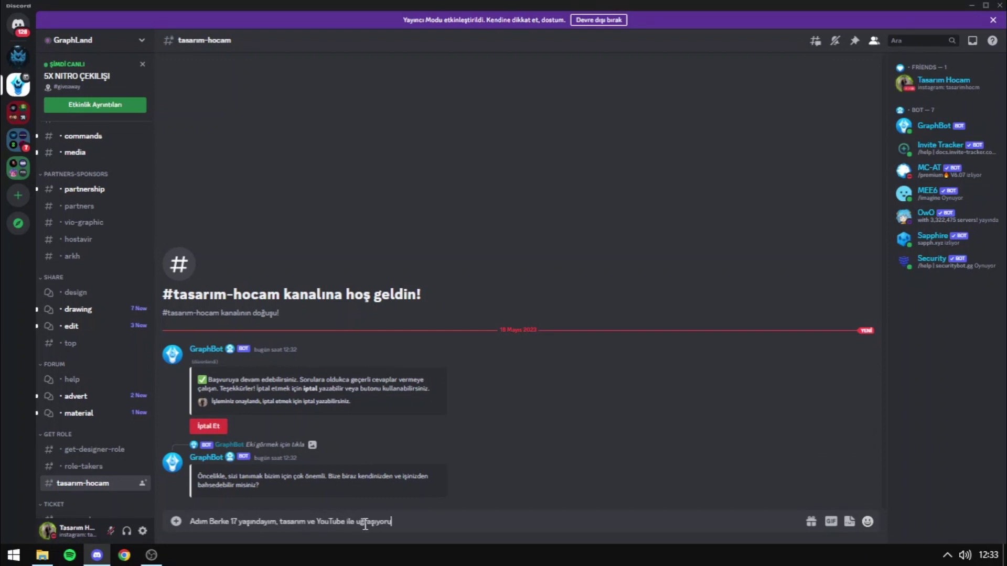
type("m.")
key("Return")
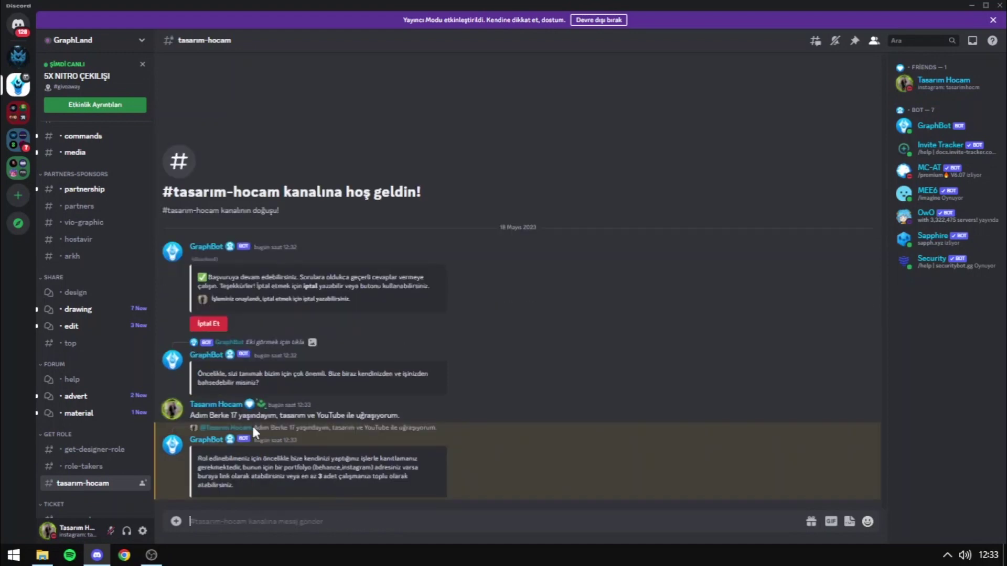
left_click_drag(271, 469, 309, 477)
left_click(308, 478)
- Paste and send the Behance portfolio link, then read the bot's confirmation
type("https://www.behance.net/tasarimhocm")
key("Return")
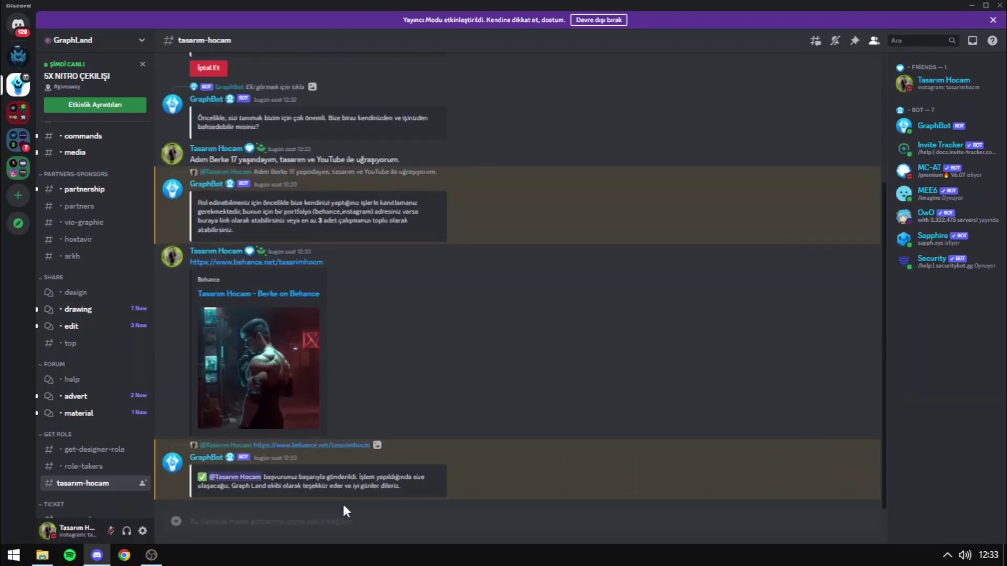
left_click_drag(330, 487, 270, 477)
left_click(351, 499)
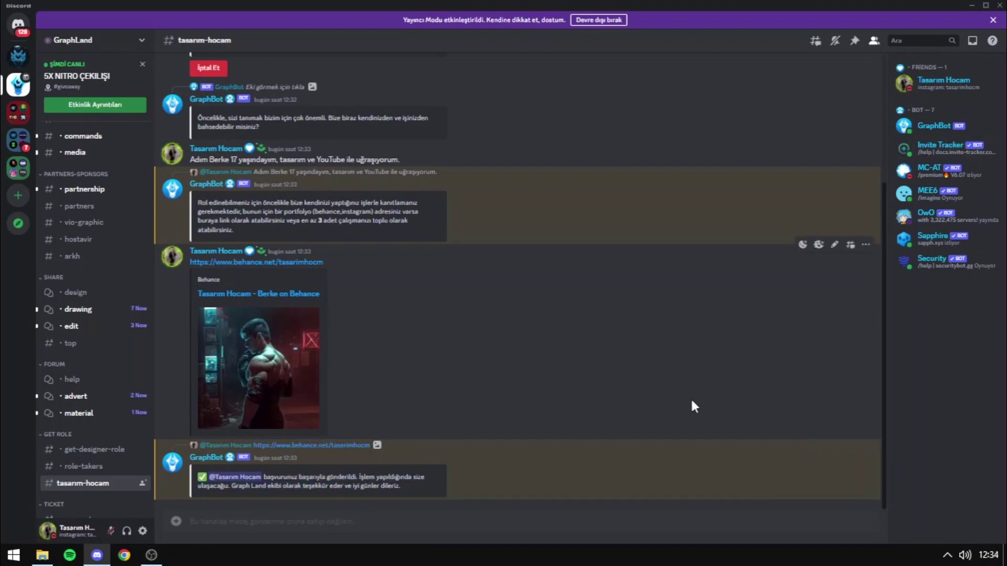
mouse_move(442, 178)
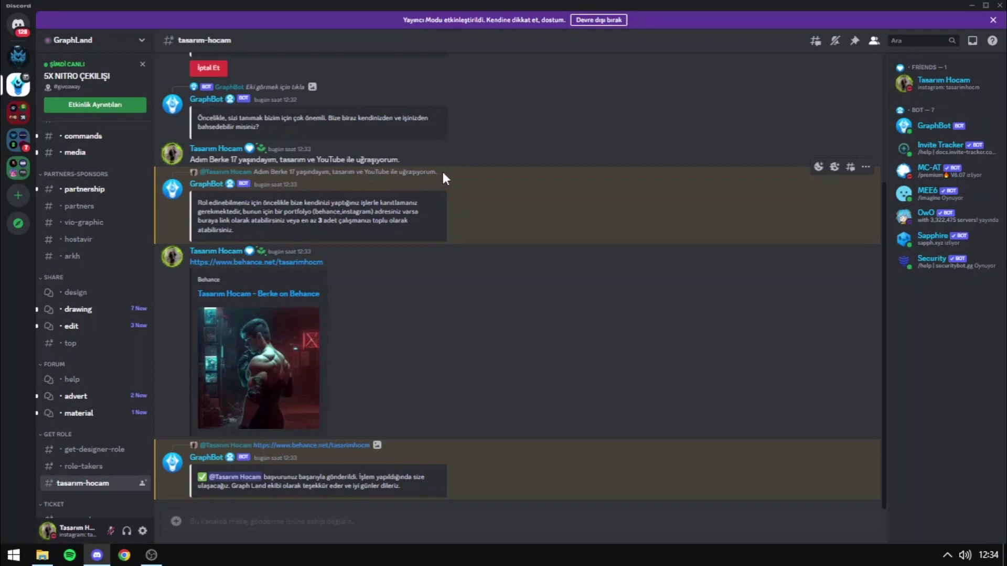
- Browse the role-takers channel and view a newly approved designer's profile
left_click(96, 475)
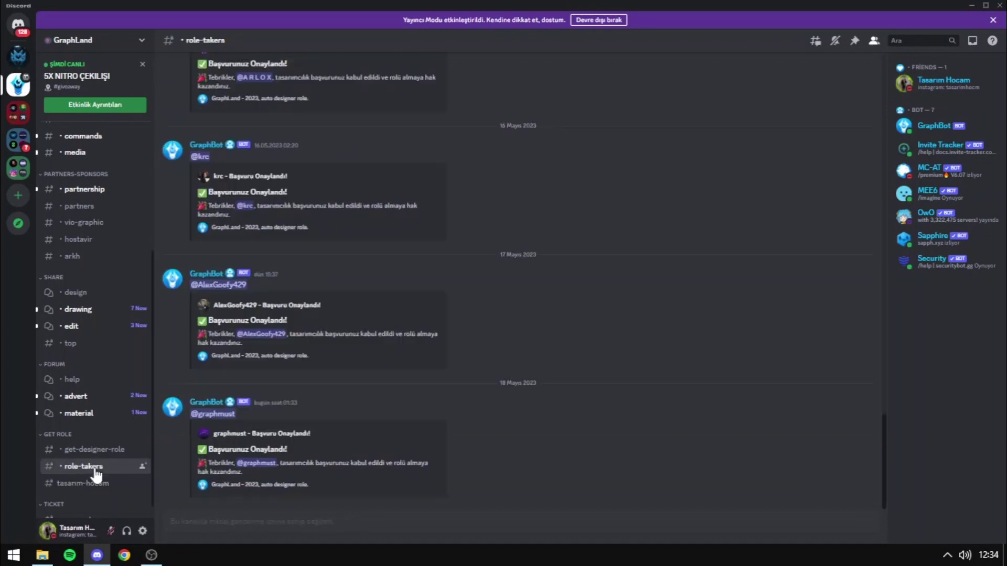
scroll(440, 363, "up", 5)
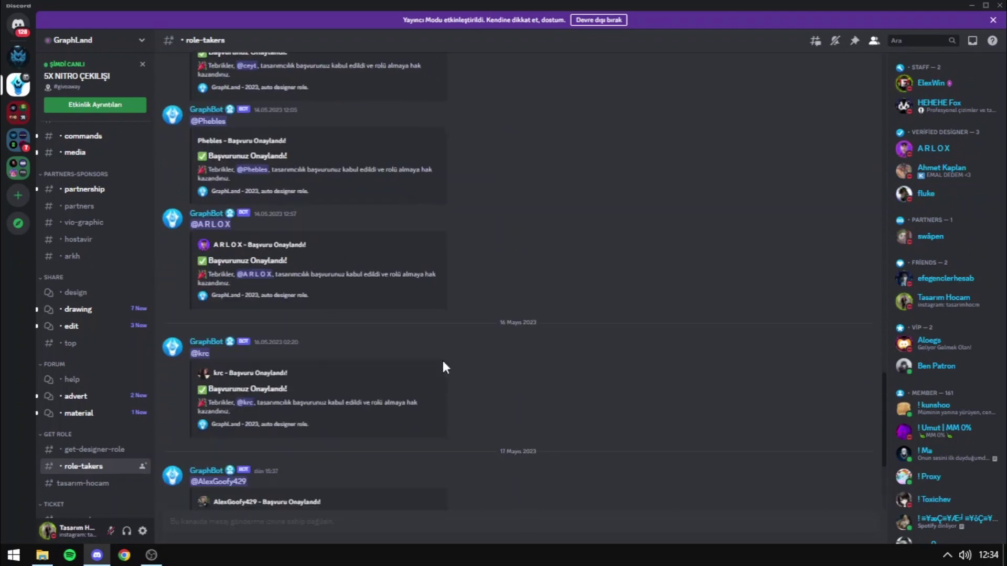
scroll(441, 363, "up", 5)
scroll(440, 363, "down", 5)
scroll(440, 363, "down", 5)
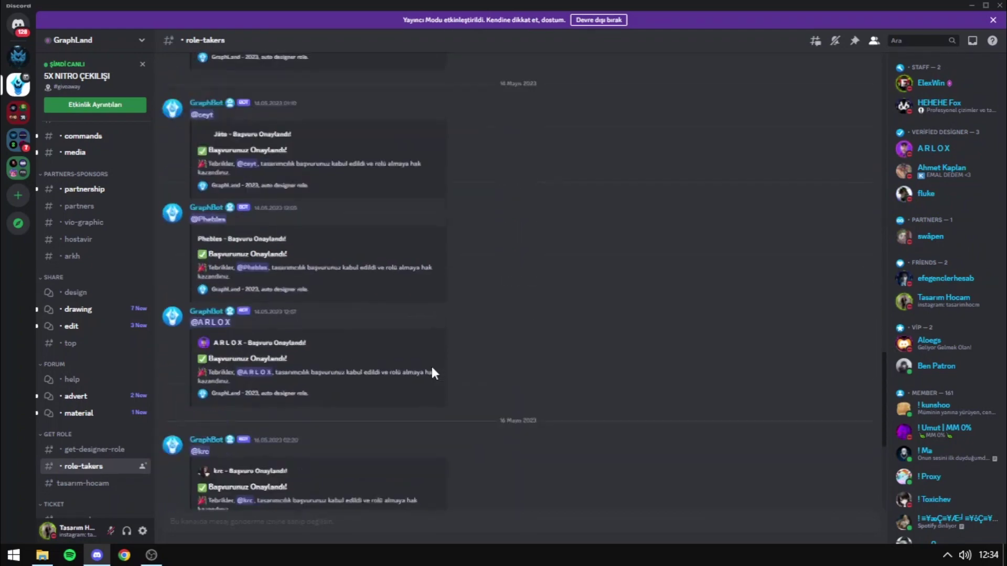
scroll(431, 367, "down", 5)
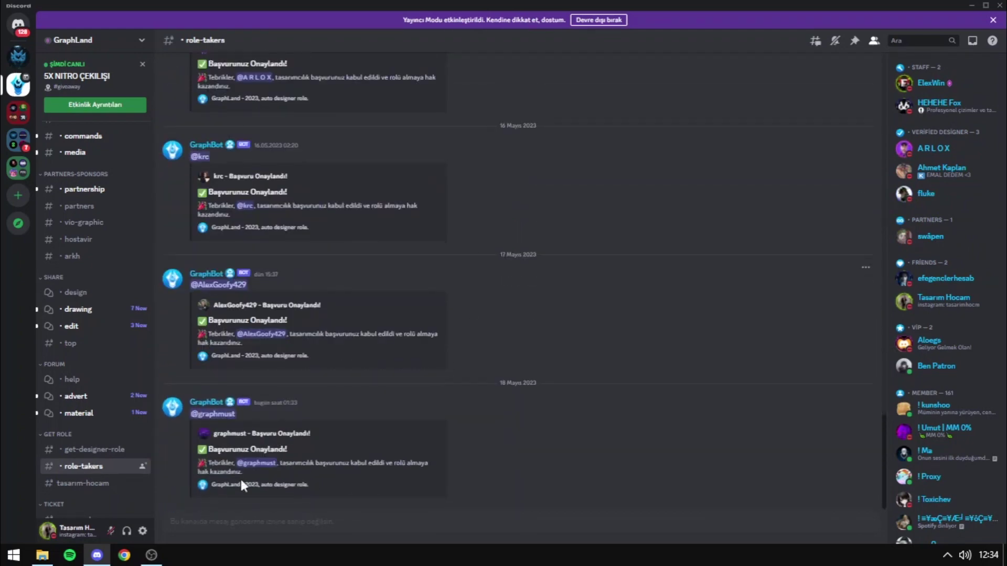
left_click(208, 416)
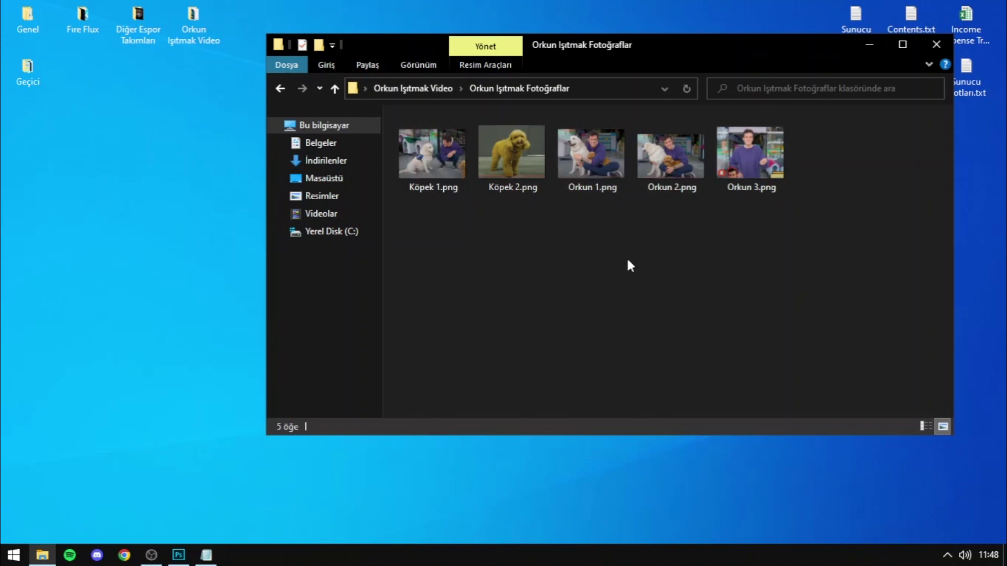
- Create a 1920×1080 document and drag Köpek 1.png onto the canvas
left_click(178, 555)
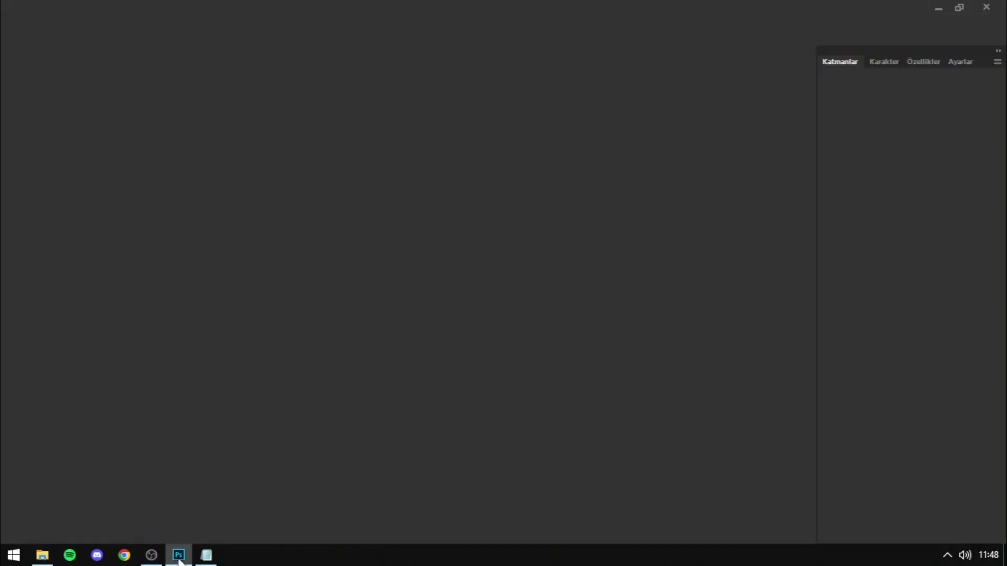
key("ctrl+n")
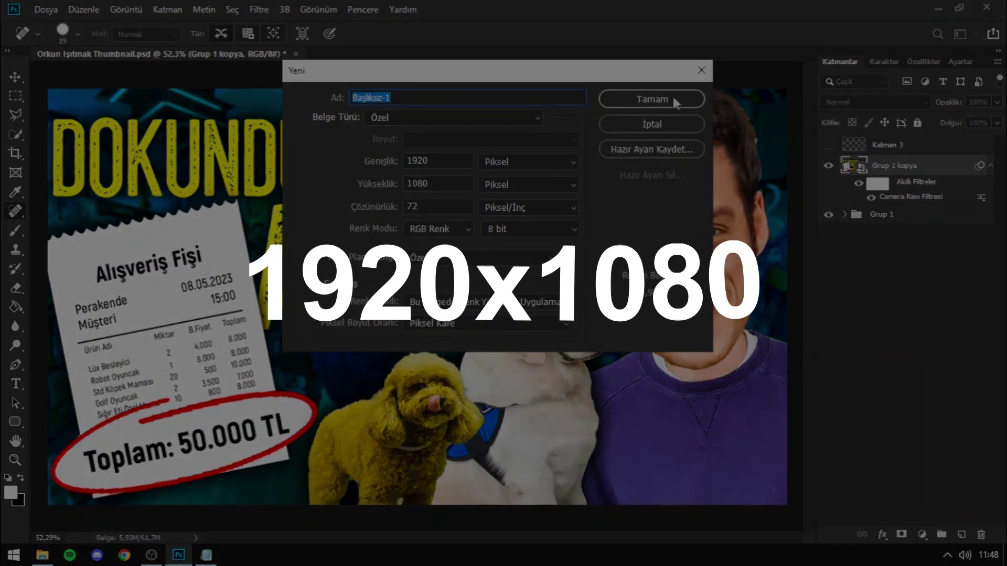
left_click(669, 99)
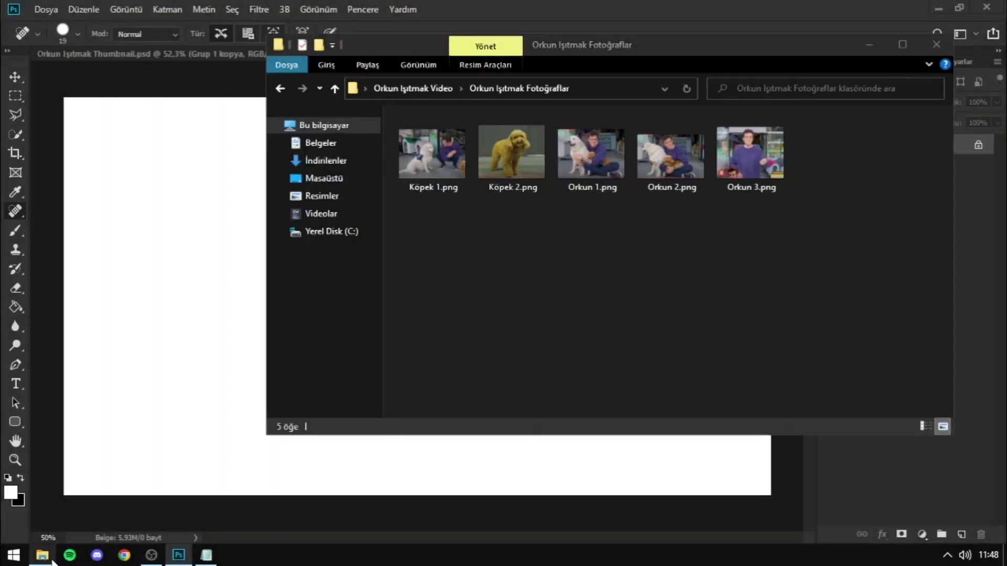
mouse_move(459, 156)
left_mouse_down()
mouse_move(514, 226)
mouse_move(603, 157)
left_mouse_up()
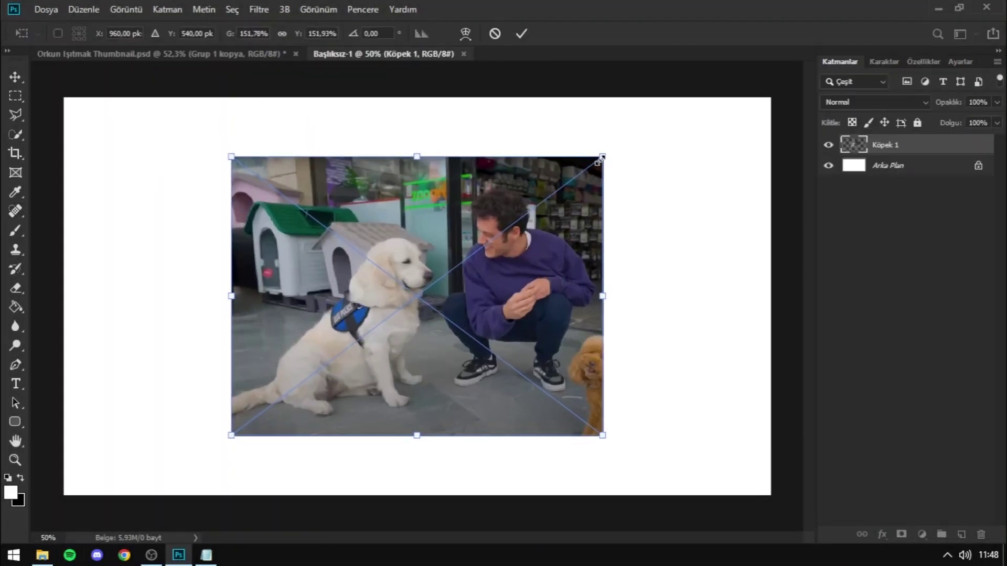
- Commit the placed Köpek 1 photo and select the dog and man with Select > Subject
left_click(521, 34)
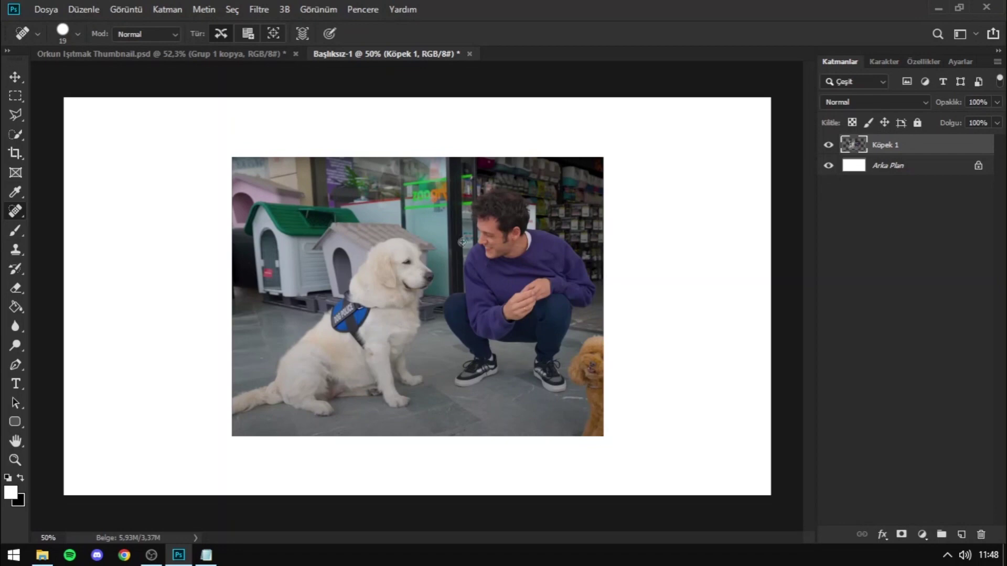
left_click(239, 11)
left_click(312, 184)
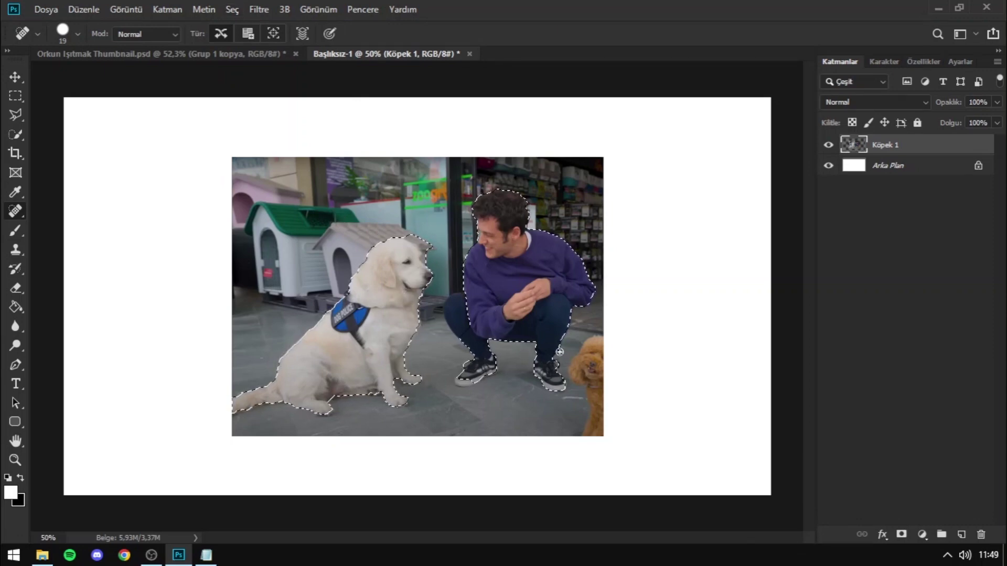
scroll(568, 219, "up", 1)
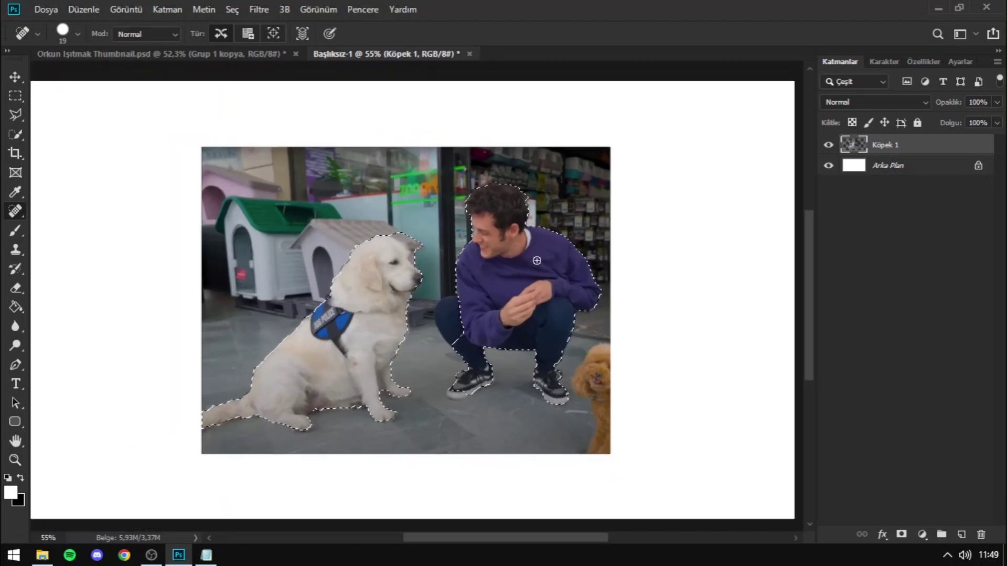
left_click(13, 98)
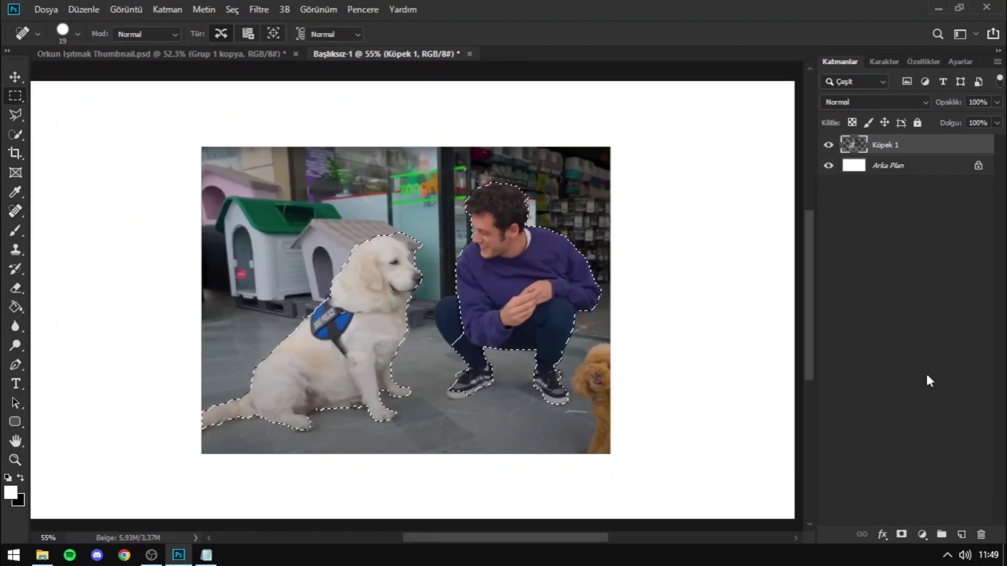
- Cut the dog and man onto a new layer and hide the original Köpek 1 layer
right_click(488, 319)
left_click(613, 173)
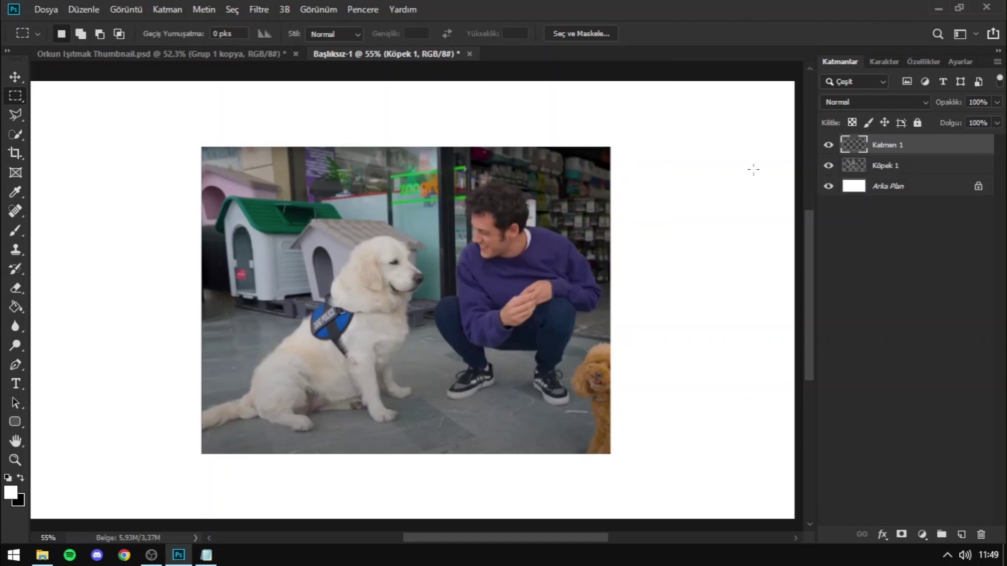
left_click(828, 166)
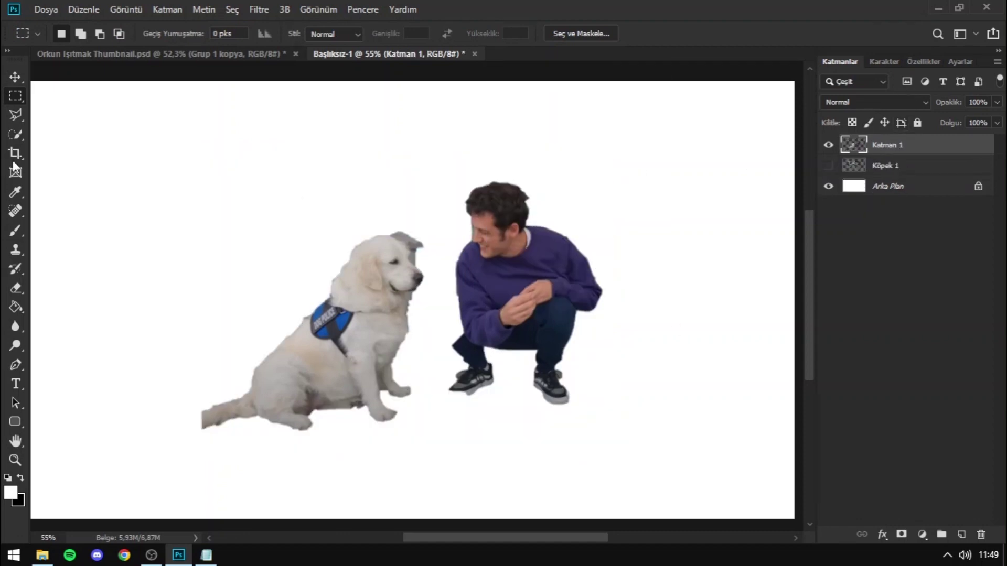
scroll(437, 180, "up", 5)
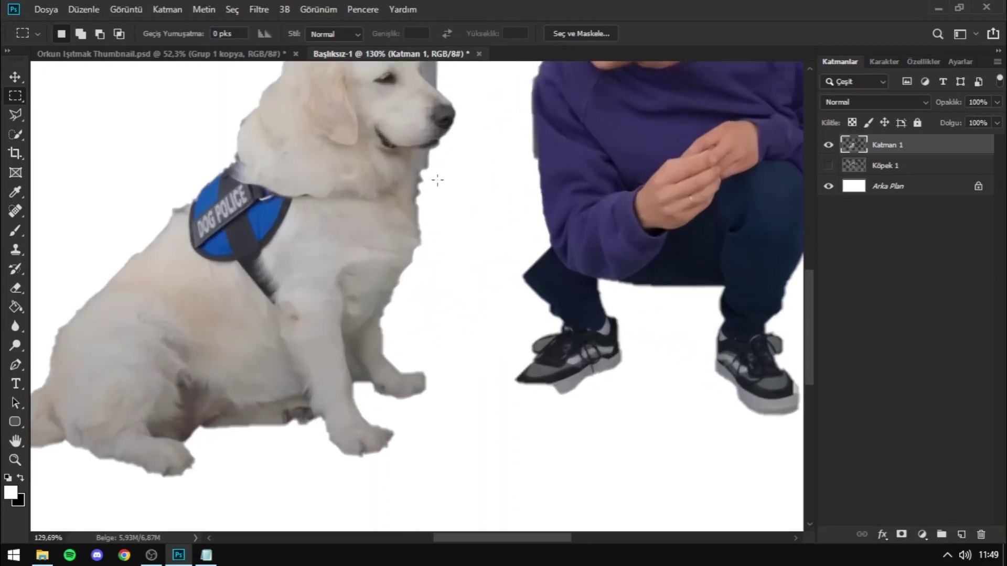
scroll(361, 349, "down", 3)
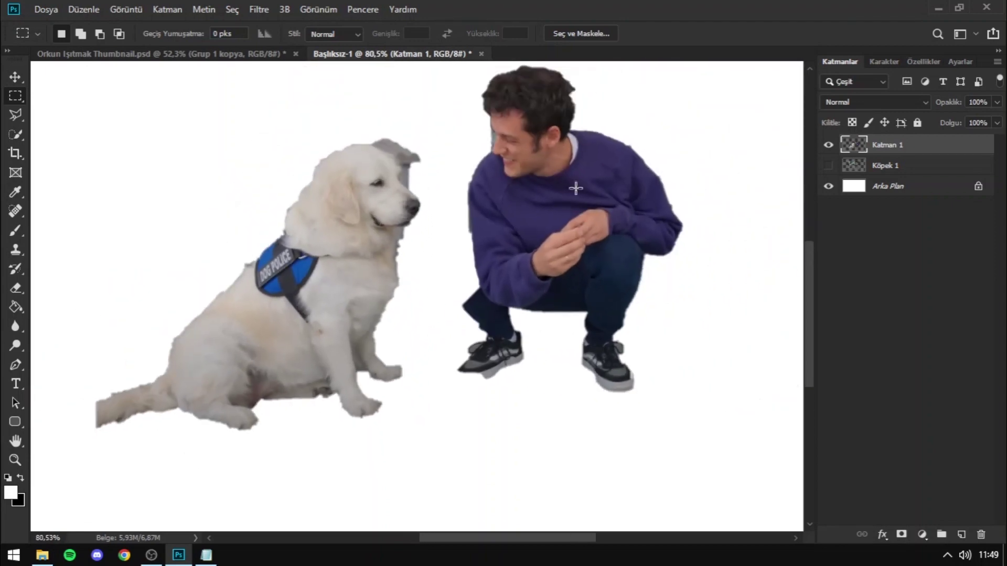
scroll(576, 187, "down", 1)
scroll(405, 206, "down", 1)
scroll(262, 412, "up", 2)
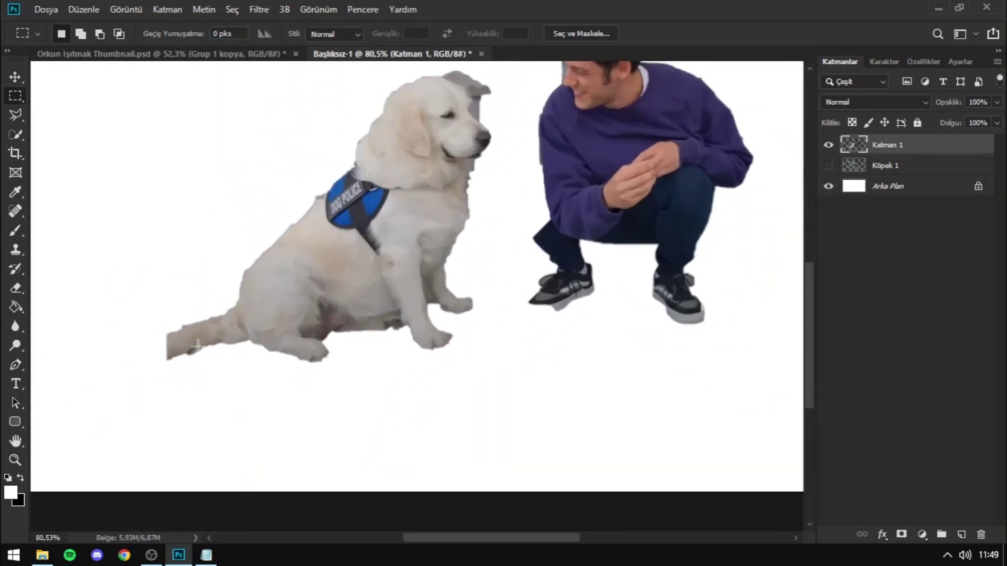
scroll(704, 330, "up", 2)
scroll(515, 418, "down", 5)
- Erase leftover fringe around the white dog's edges with a resized eraser brush
key("e")
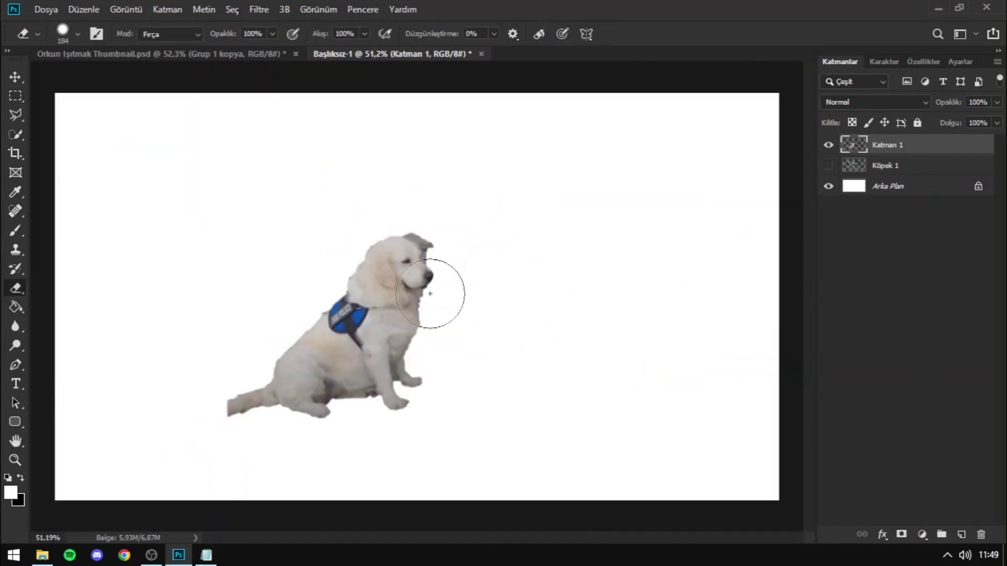
scroll(443, 292, "up", 10)
scroll(609, 397, "down", 3)
scroll(495, 337, "down", 3)
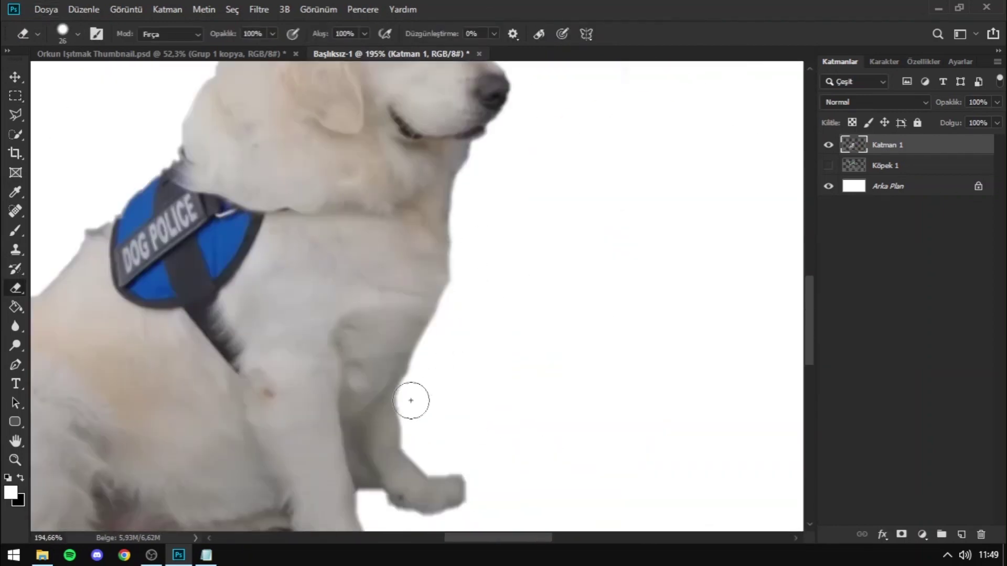
scroll(411, 400, "up", 3)
key("[")
key("[")
key("[")
scroll(122, 214, "down", 2)
scroll(460, 172, "down", 5)
scroll(306, 313, "up", 6)
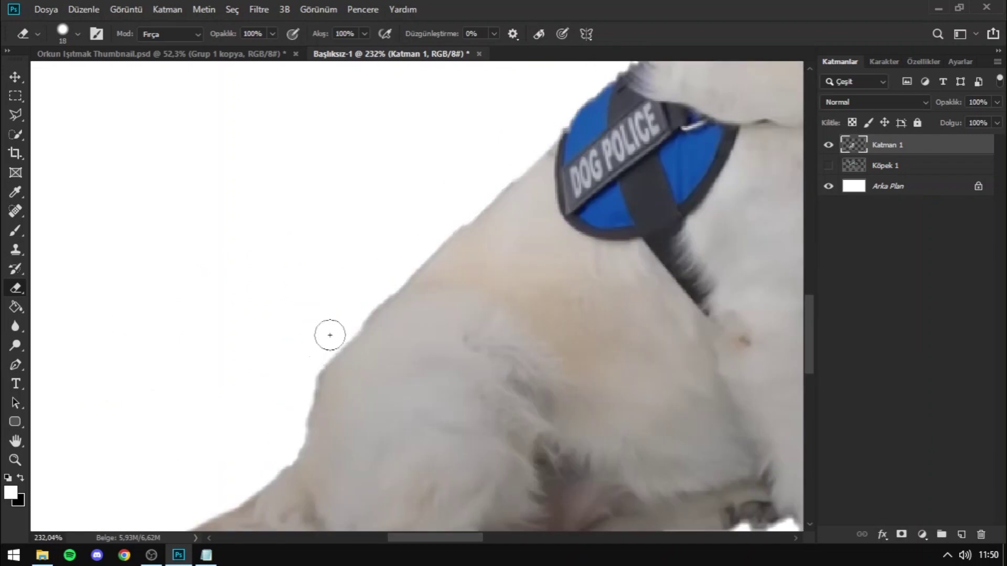
key("bracketright")
key("ctrl+0")
key("alt+Tab")
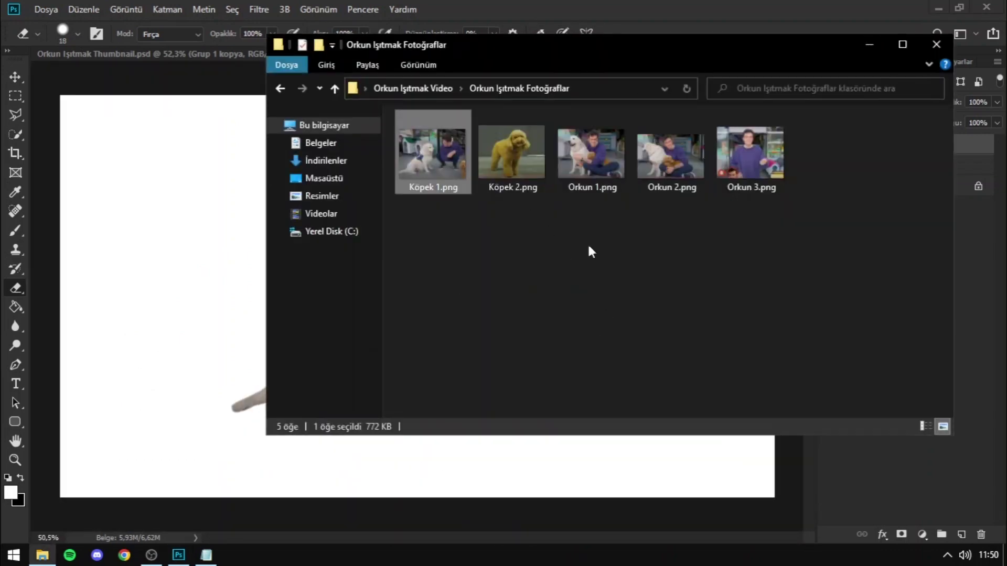
- Place Köpek 2.png, commit it, and select the poodle with Select > Subject
mouse_move(492, 184)
left_mouse_down()
mouse_move(539, 257)
mouse_move(243, 348)
left_mouse_up()
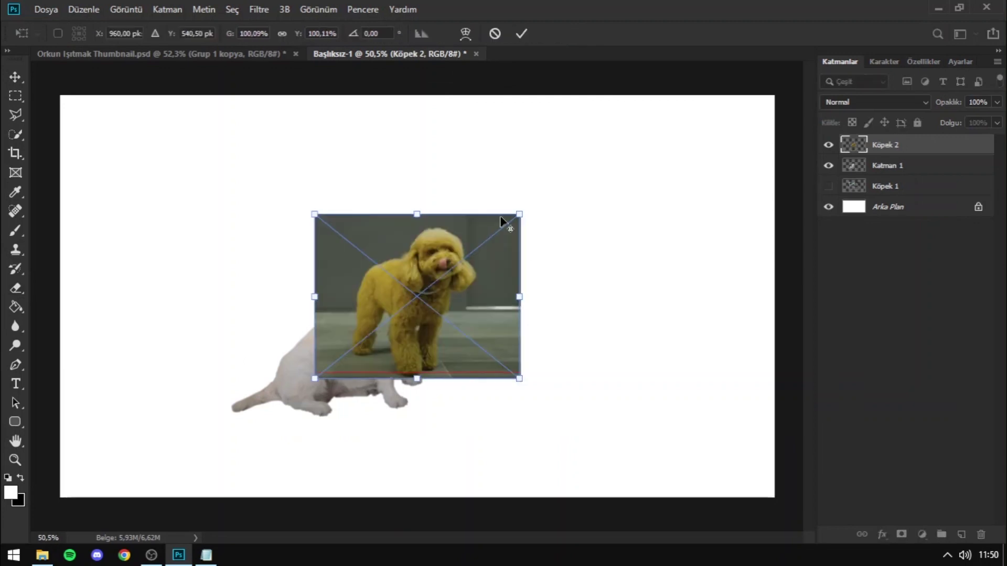
key("Return")
left_click(231, 9)
left_click(292, 182)
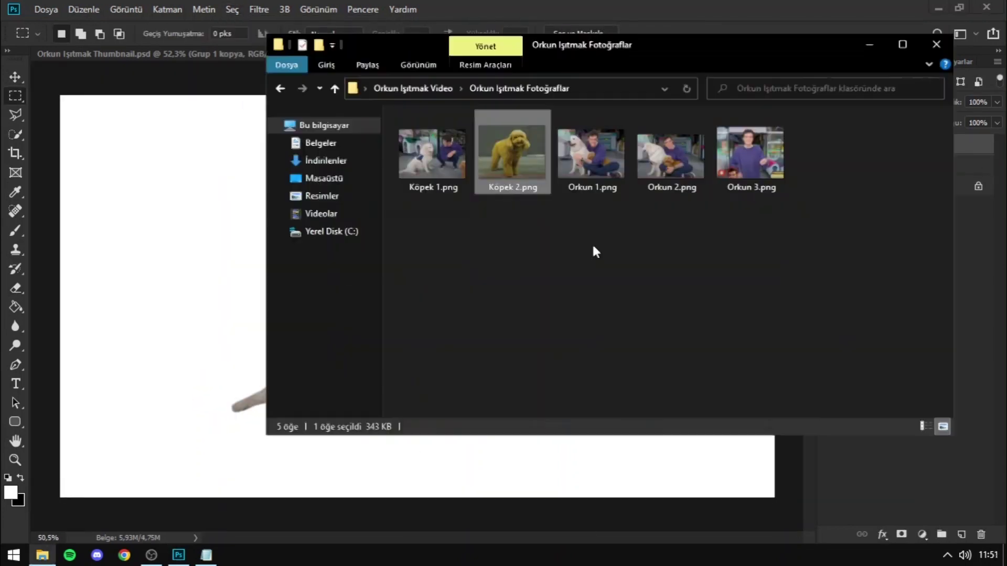
mouse_move(869, 278)
left_mouse_down()
mouse_move(856, 311)
mouse_move(716, 261)
mouse_move(593, 191)
left_mouse_up()
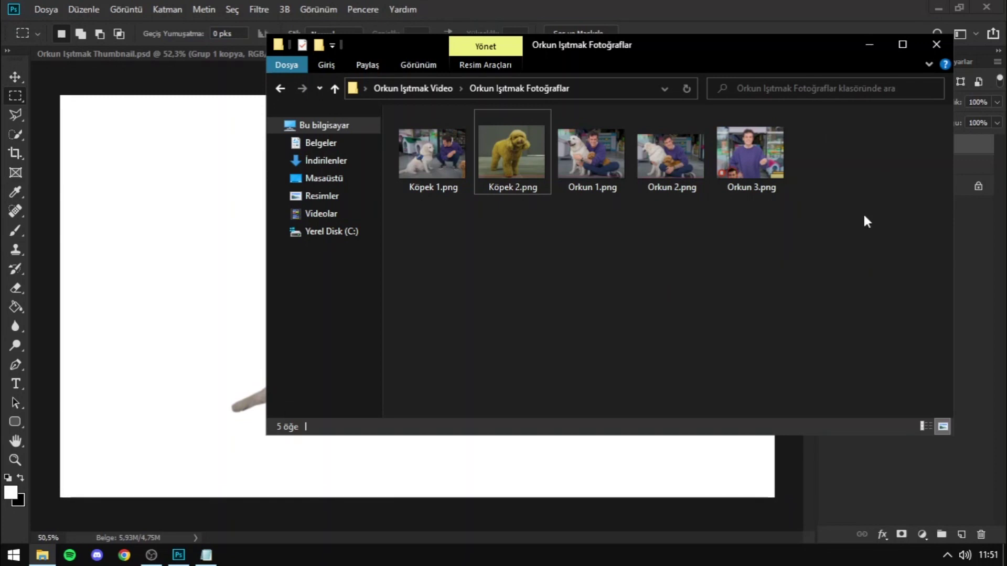
left_click(750, 169)
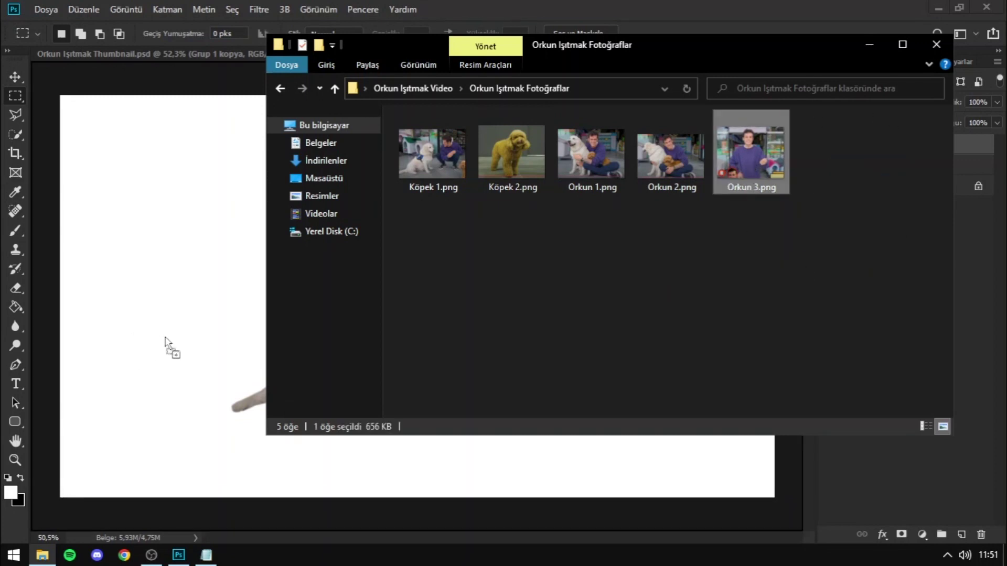
- Place and enlarge Orkun 3.png, then copy the Focus Area-selected man to a new layer
left_click_drag(262, 333, 180, 342)
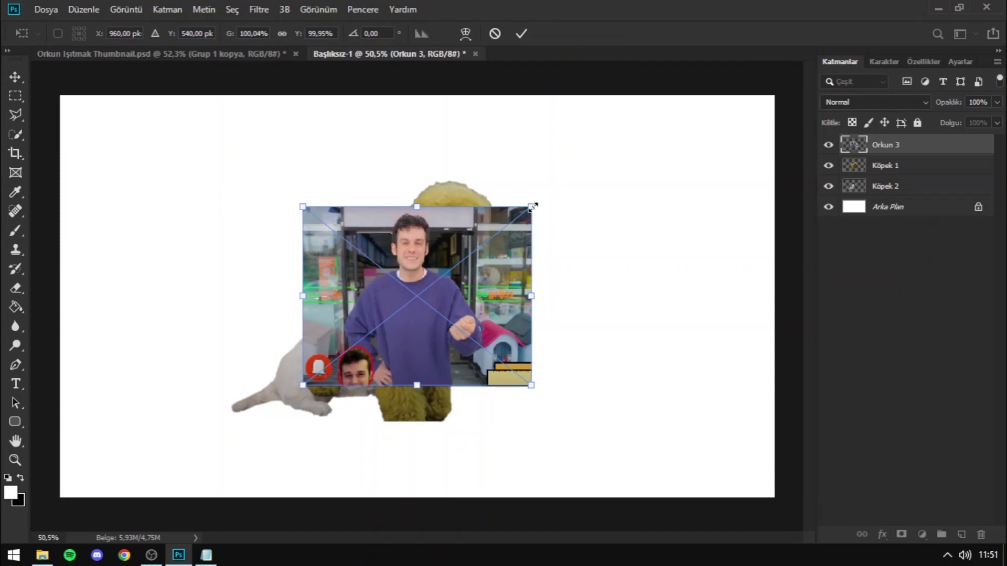
left_click_drag(531, 207, 640, 184)
left_click(272, 169)
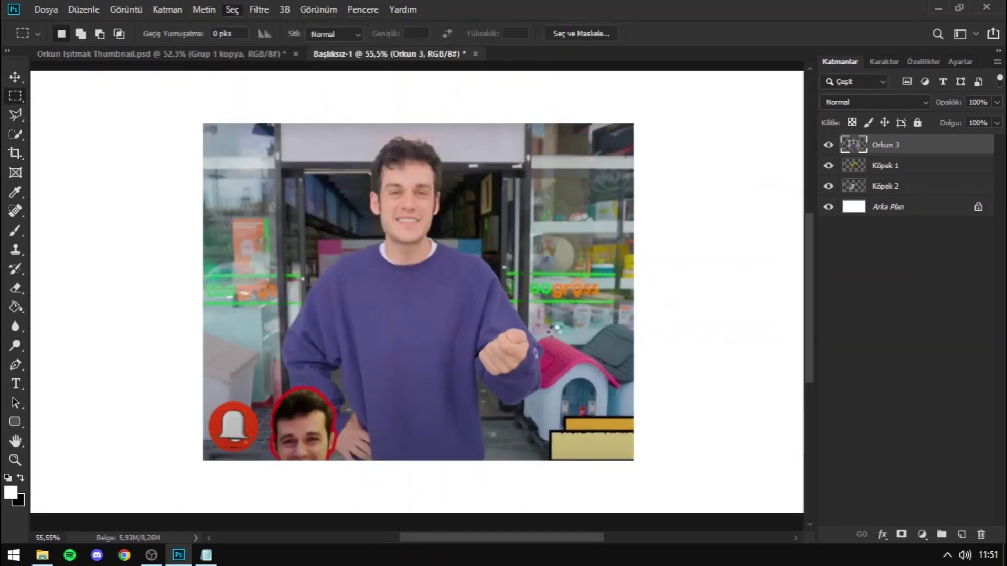
right_click(453, 239)
left_click(503, 339)
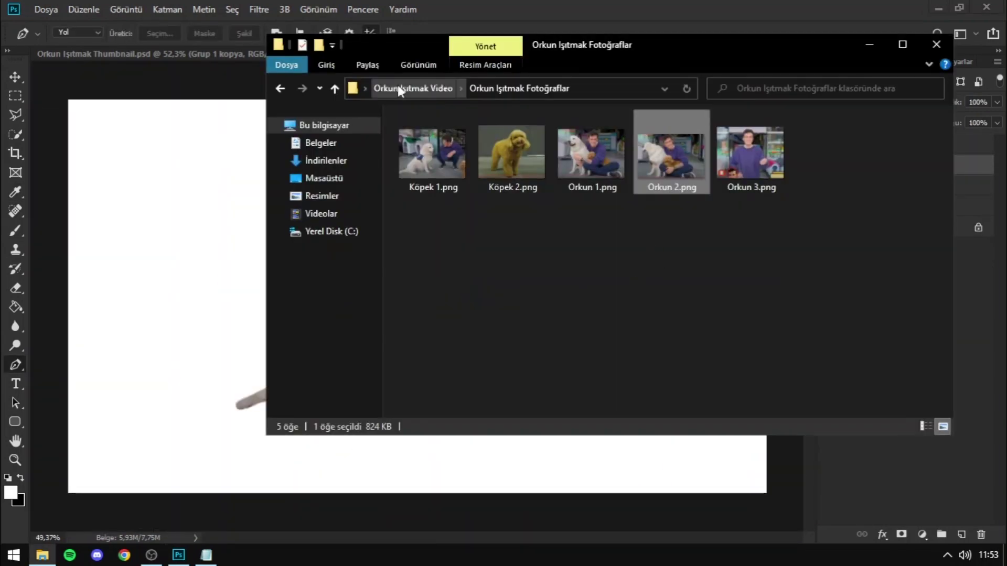
- Apply Camera Raw Detail sharpening of 150 to the Katman 1 sweater layer
left_click(546, 255)
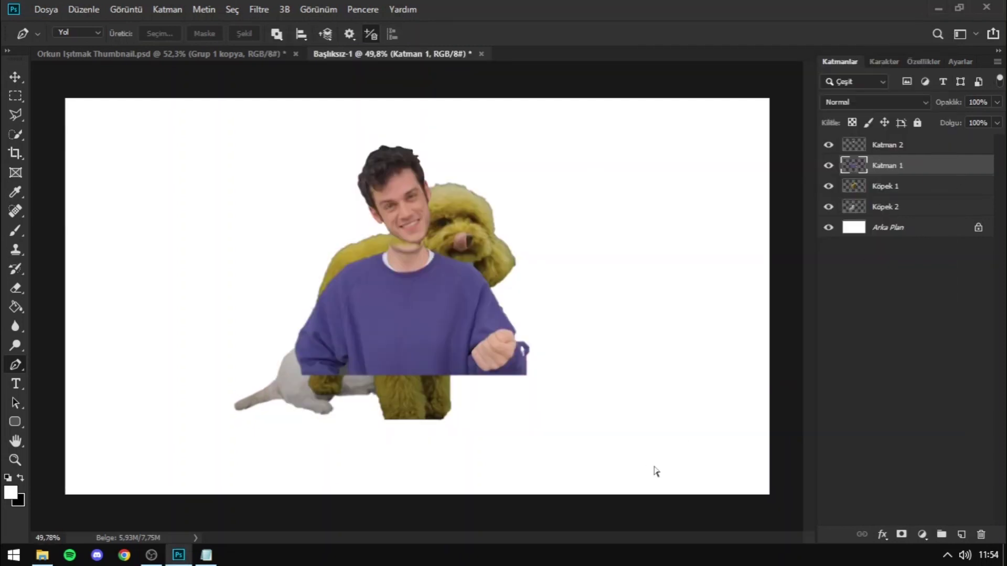
key("ctrl+shift+a")
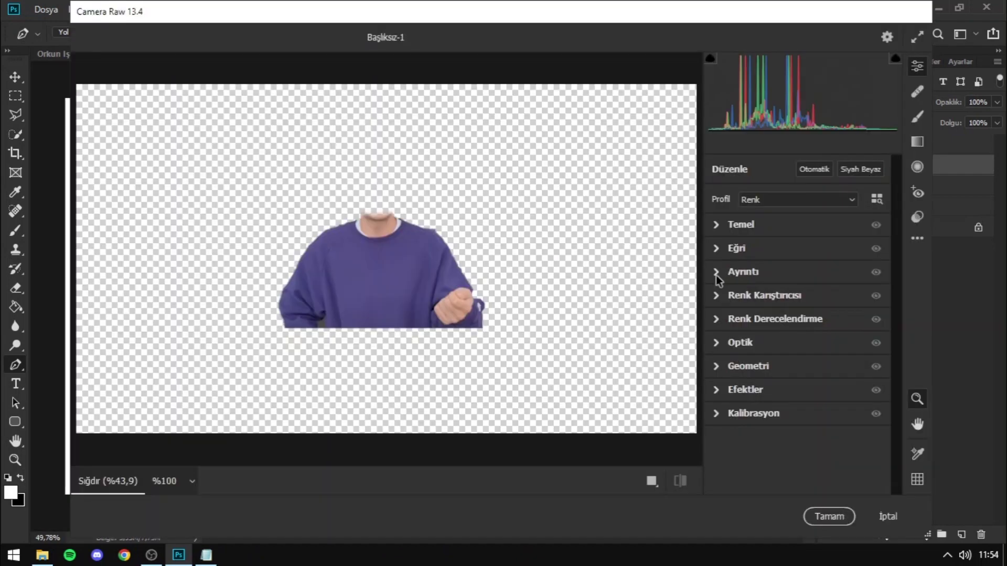
left_click(716, 275)
left_click_drag(764, 295, 835, 294)
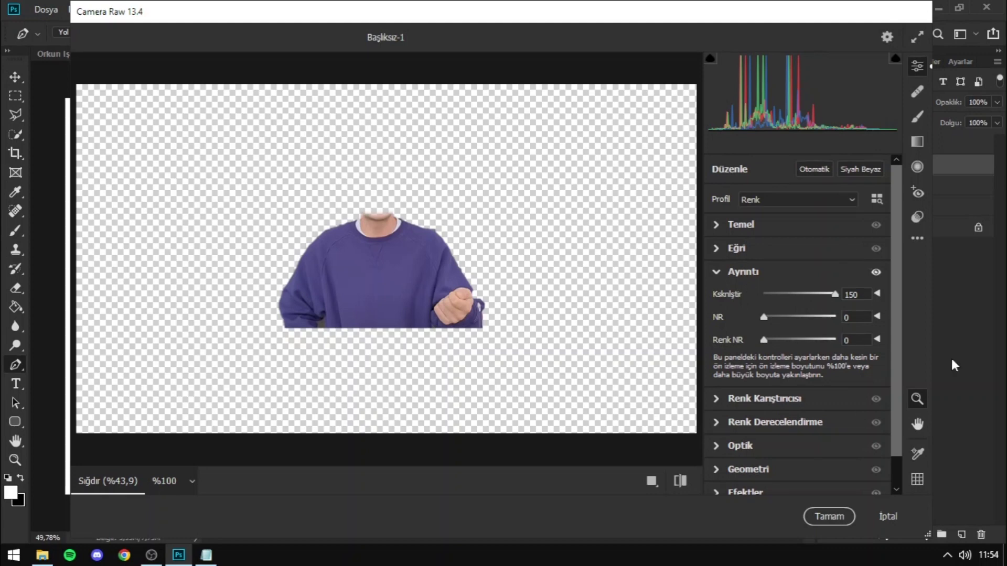
left_click(821, 518)
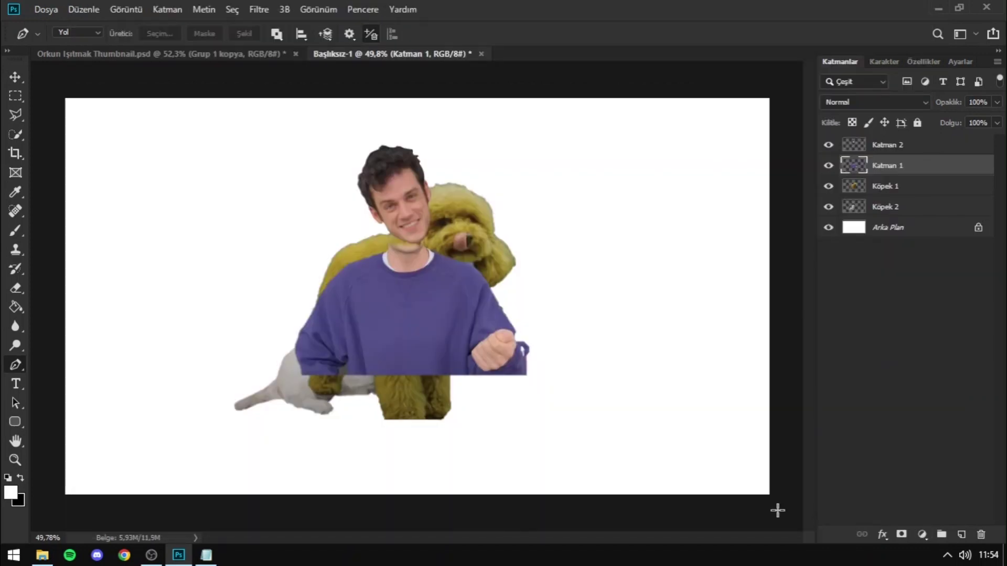
key("alt+bracketleft")
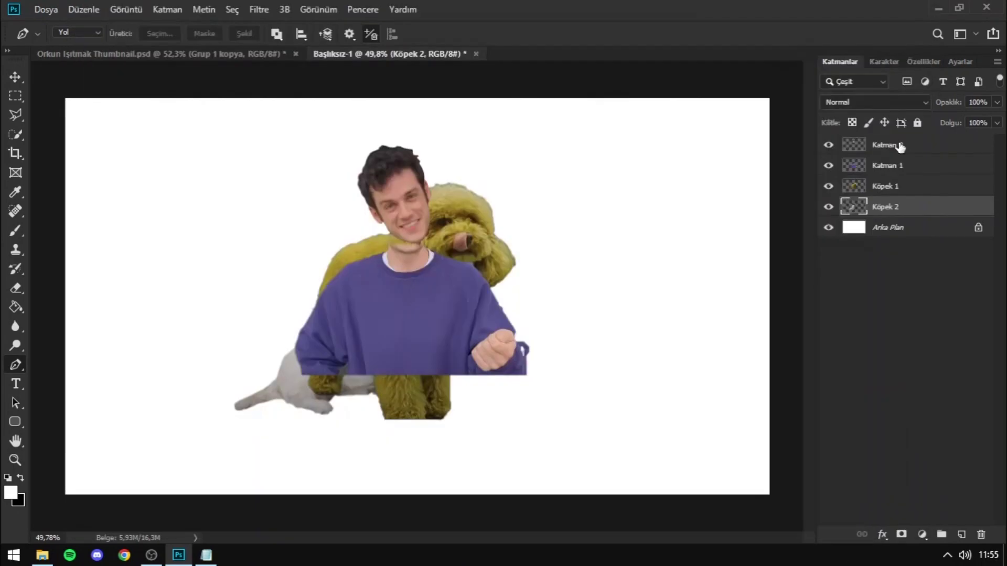
- Enlarge the sweater layer to about 153% and move it toward the bottom right
left_click(898, 147)
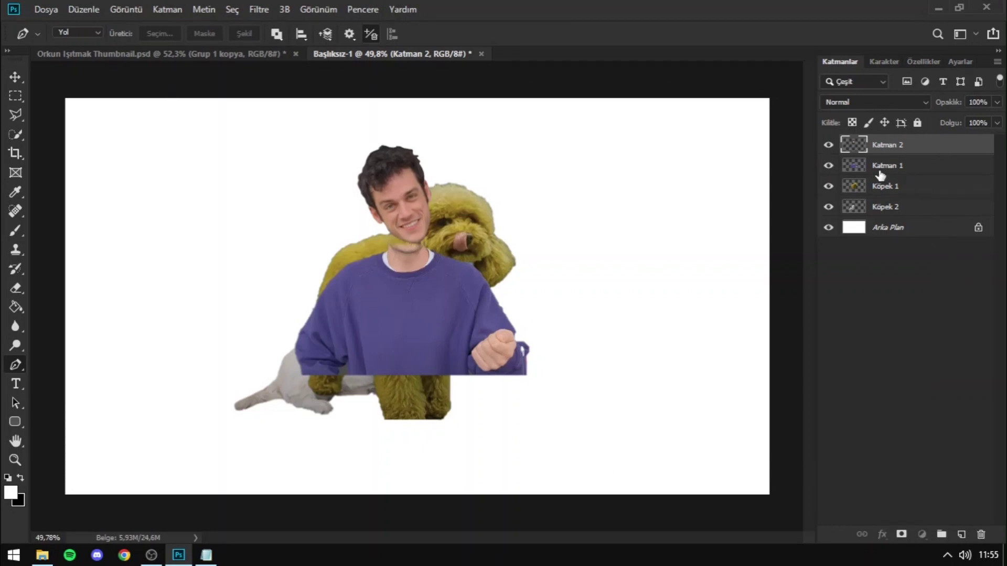
left_click(880, 170)
key("ctrl+t")
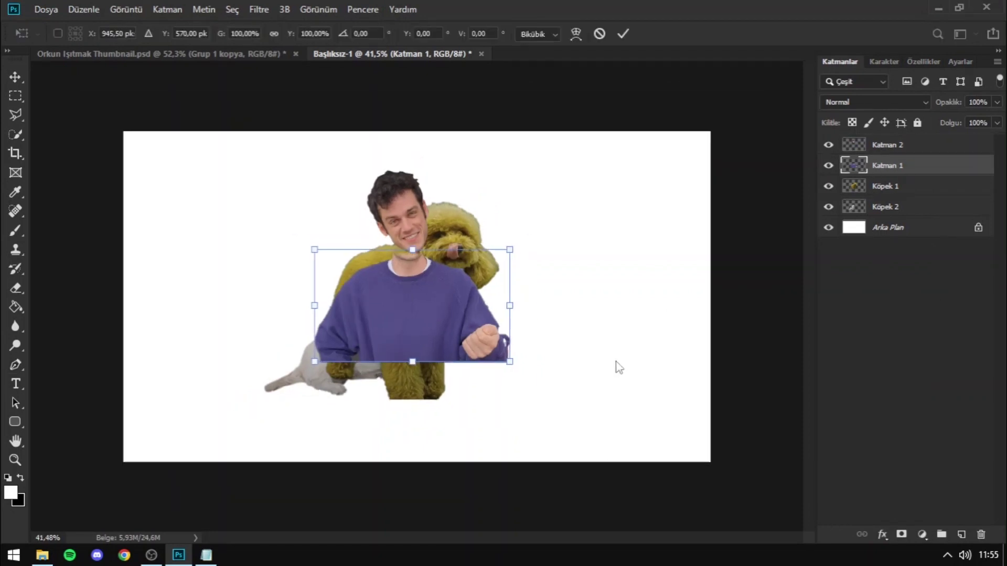
scroll(577, 325, "down", 1)
left_click_drag(414, 304, 593, 383)
left_click_drag(679, 332, 727, 299)
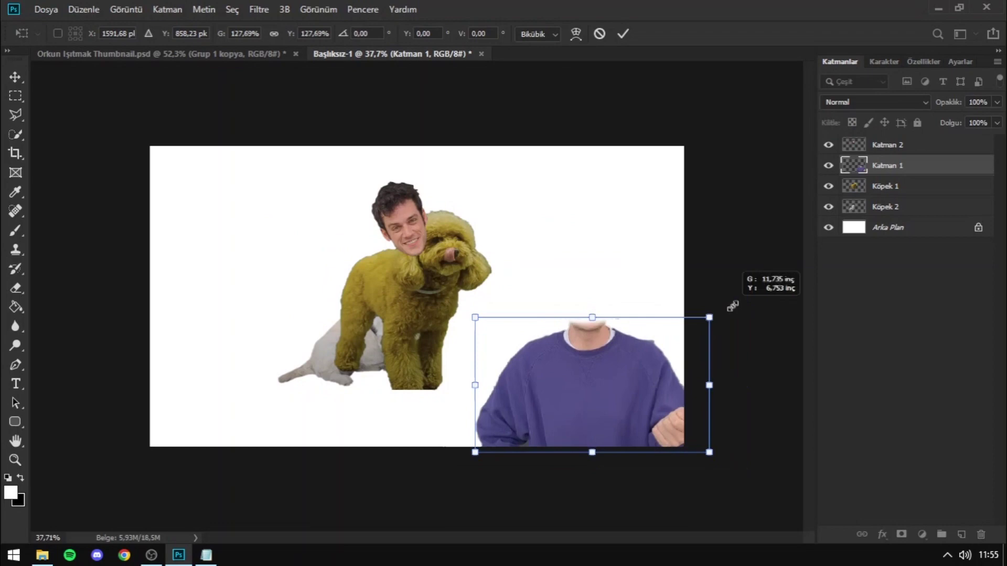
left_click(626, 33)
scroll(570, 374, "up", 1)
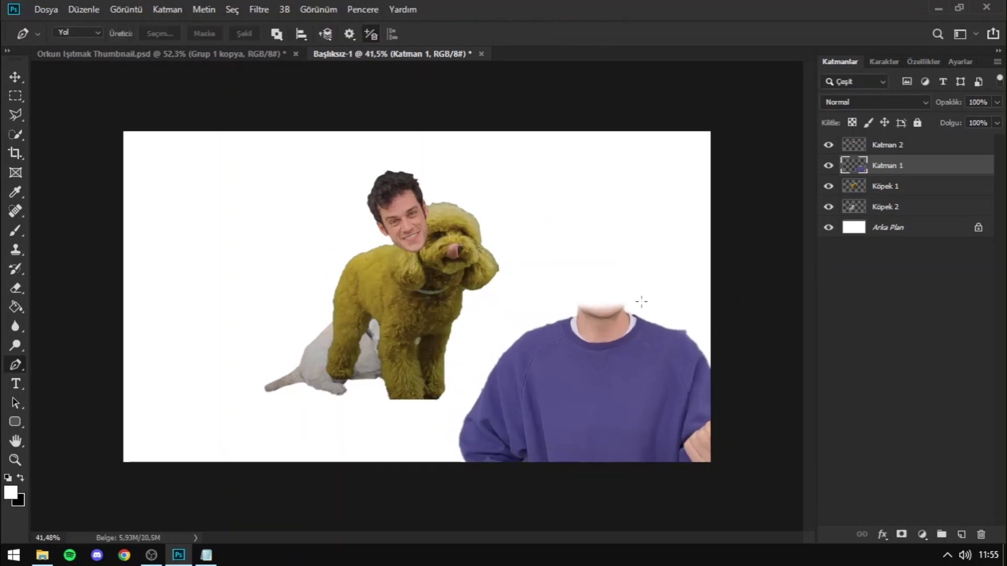
- Place the face on the sweater's neck, tilted about 14 degrees and enlarged to fit
left_click(882, 151)
key("ctrl+t")
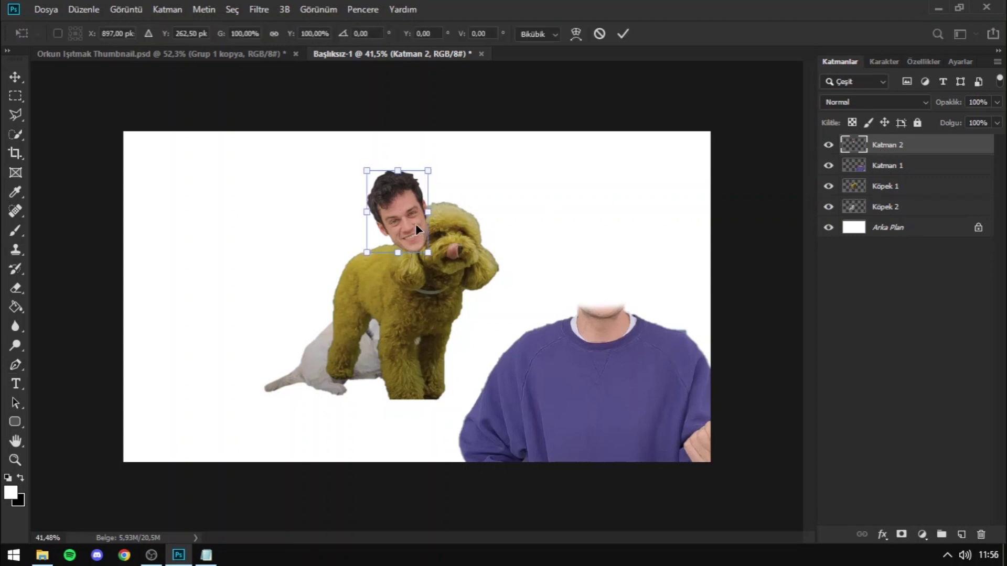
left_click_drag(415, 223, 624, 314)
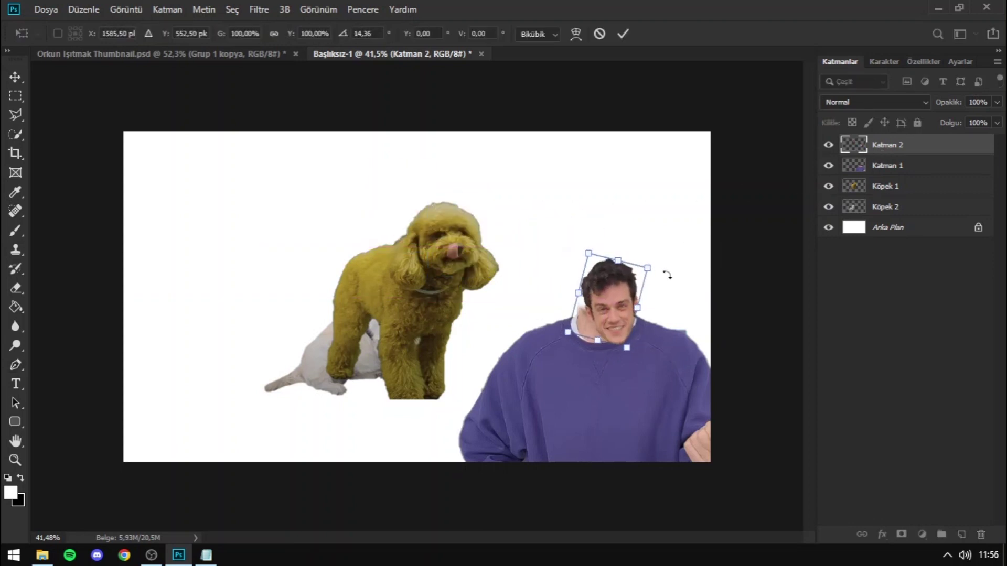
left_click_drag(665, 263, 687, 231)
mouse_move(588, 253)
left_mouse_down()
mouse_move(564, 210)
mouse_move(598, 284)
left_mouse_up()
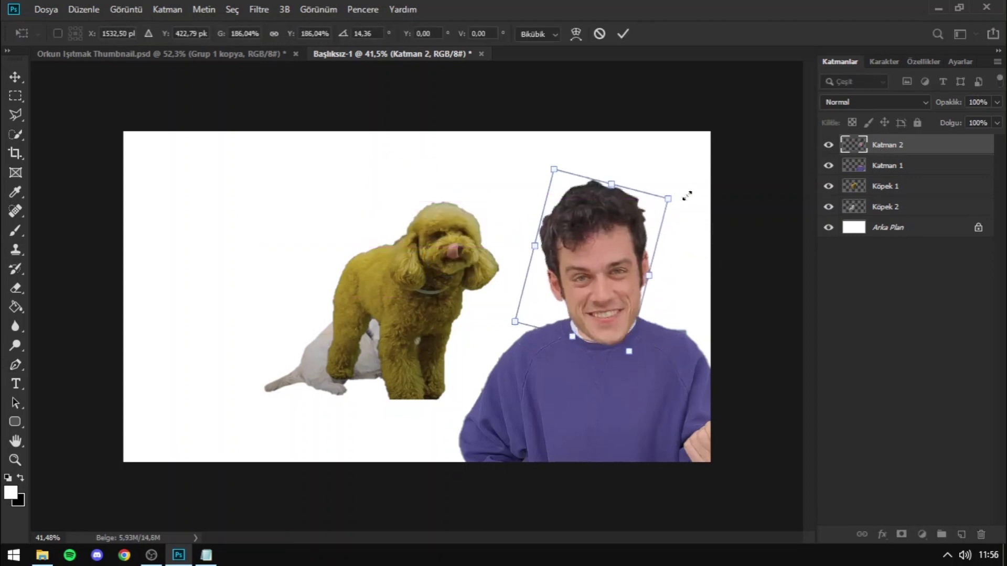
left_click_drag(672, 211, 730, 166)
left_click_drag(655, 239, 611, 226)
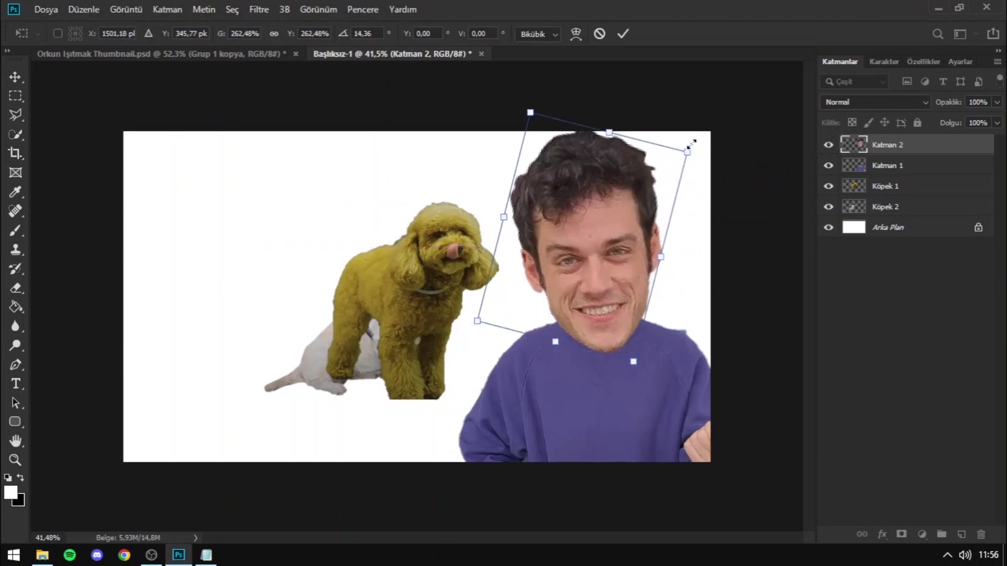
left_click_drag(687, 152, 673, 161)
left_click(623, 33)
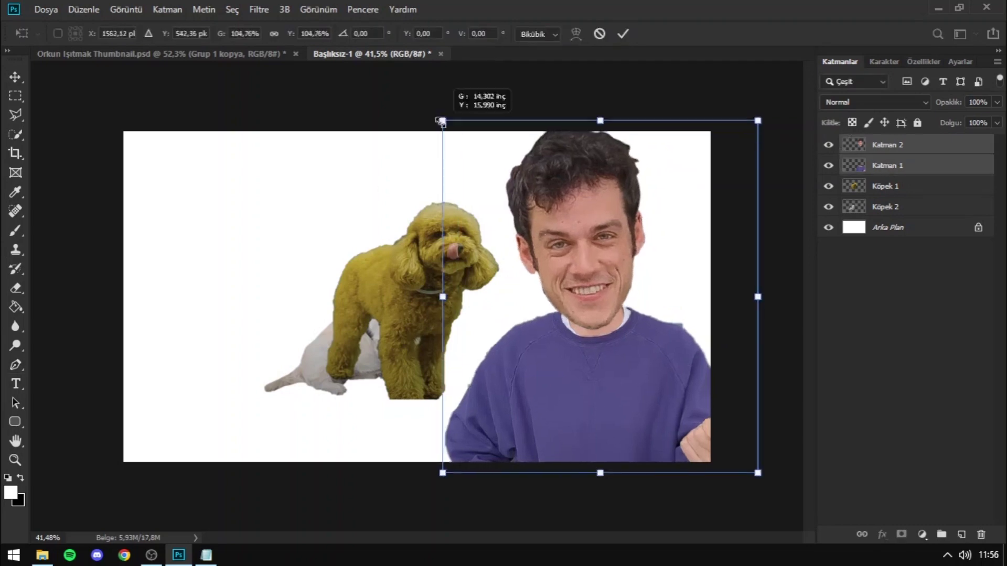
- Erase the sweater's edges, then enlarge the white dog and position it beside the man
key("e")
scroll(569, 259, "up", 5)
scroll(613, 266, "down", 2)
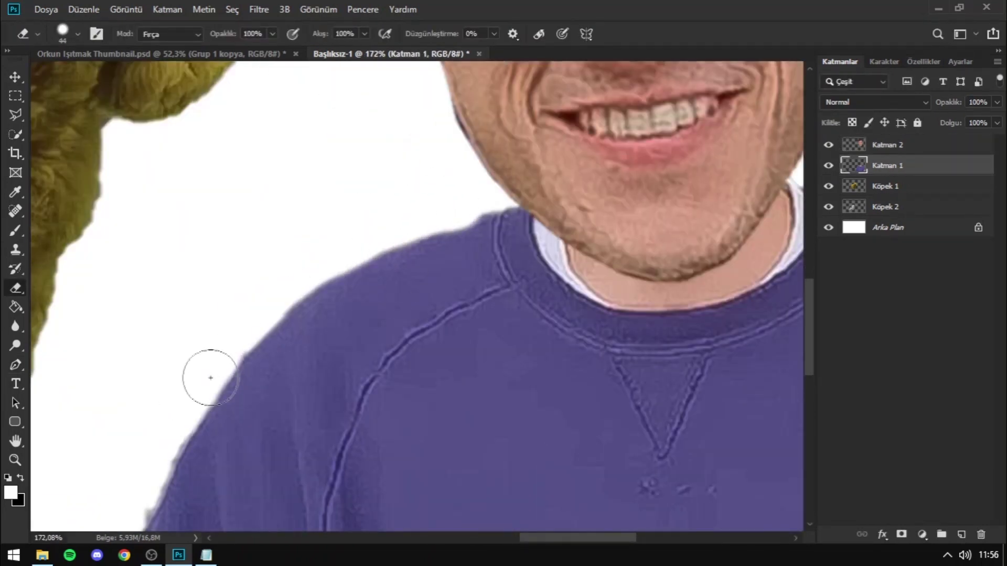
scroll(257, 274, "down", 5)
key("ctrl+t")
left_click_drag(538, 321, 564, 299)
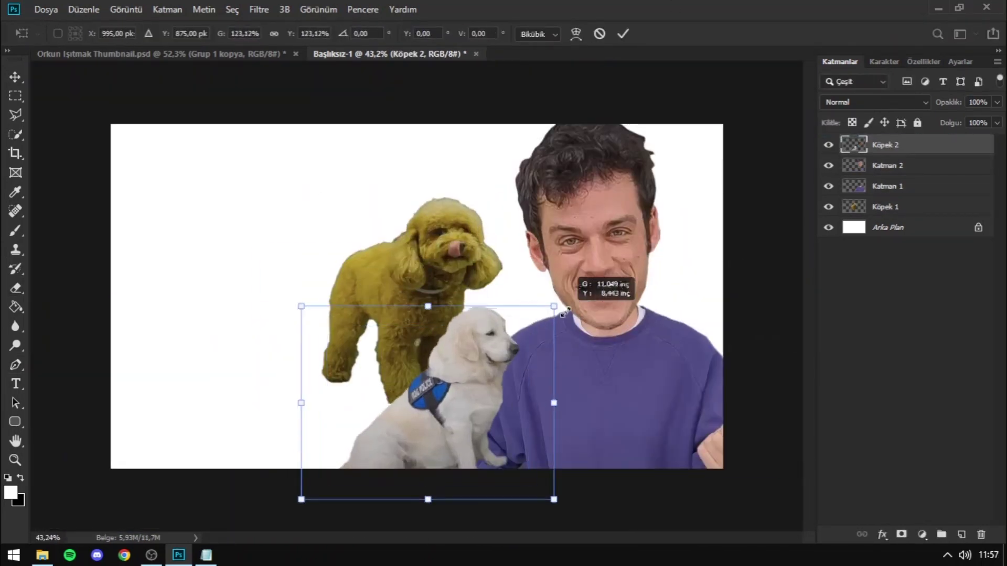
key("Return")
left_click_drag(885, 206, 885, 140)
- Shrink the poodle to the bottom left, then switch to the Thumbnail.psd document
key("ctrl+t")
mouse_move(409, 294)
left_mouse_down()
mouse_move(337, 416)
mouse_move(422, 394)
left_mouse_up()
key("Return")
key("e")
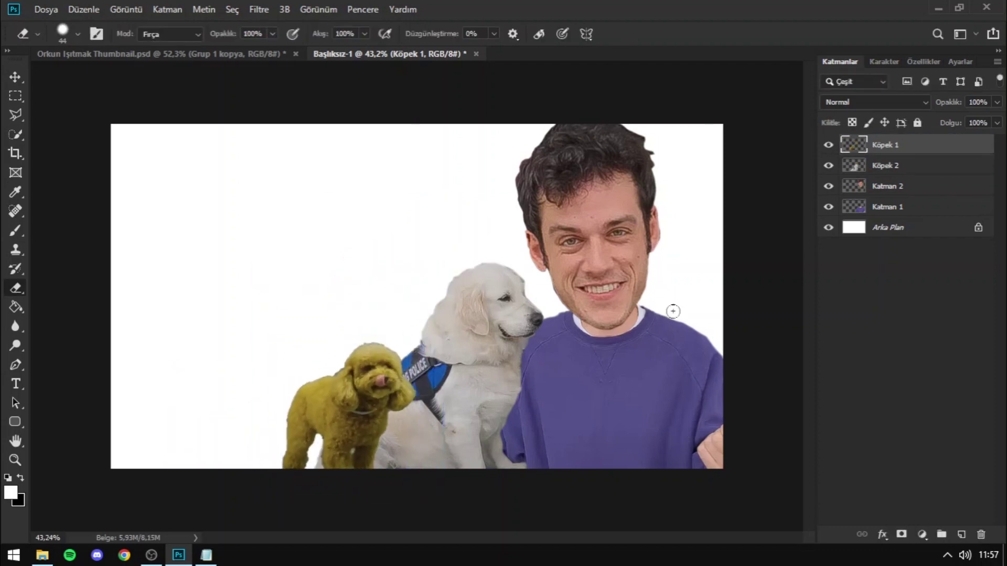
left_click(235, 55)
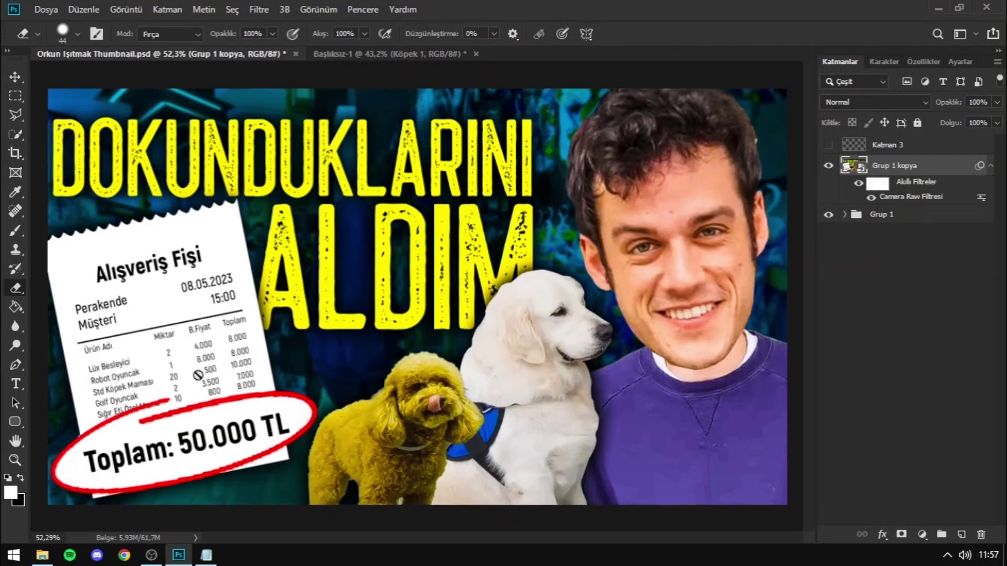
- Zoom around the receipt on the finished thumbnail, then return to the Başlıksız-1 document
scroll(93, 419, "up", 3)
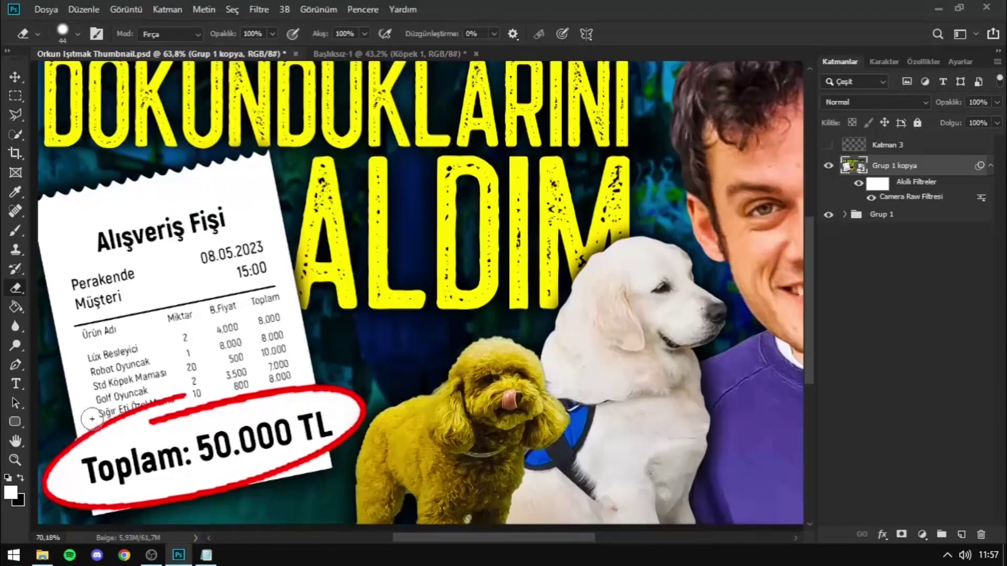
scroll(92, 419, "up", 1)
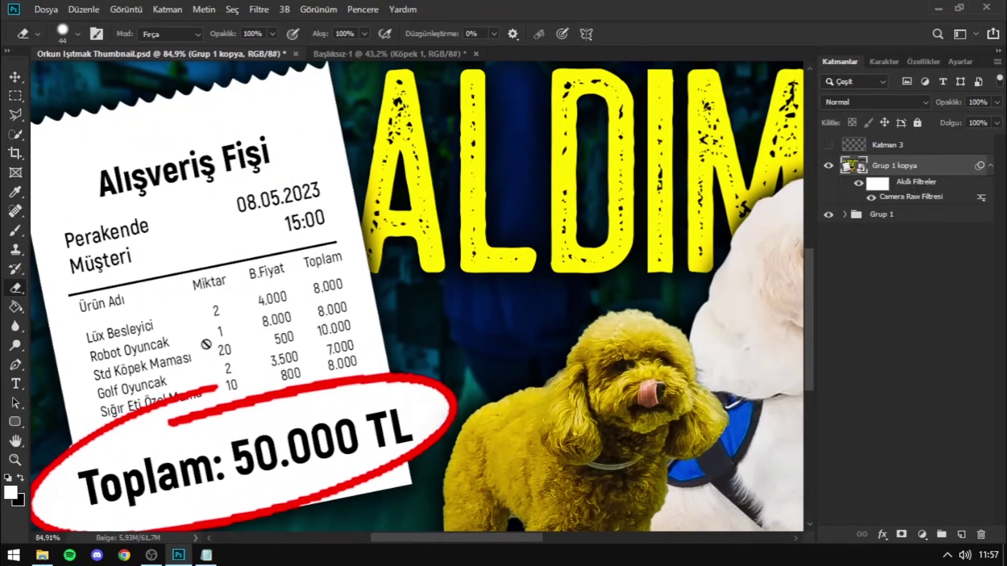
scroll(205, 336, "down", 1)
scroll(205, 336, "down", 1)
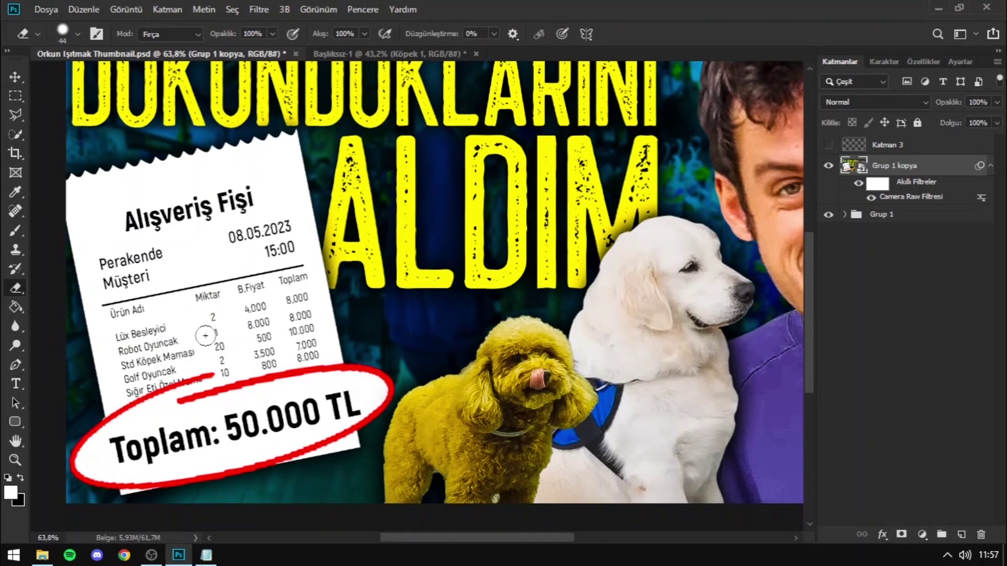
scroll(205, 336, "down", 1)
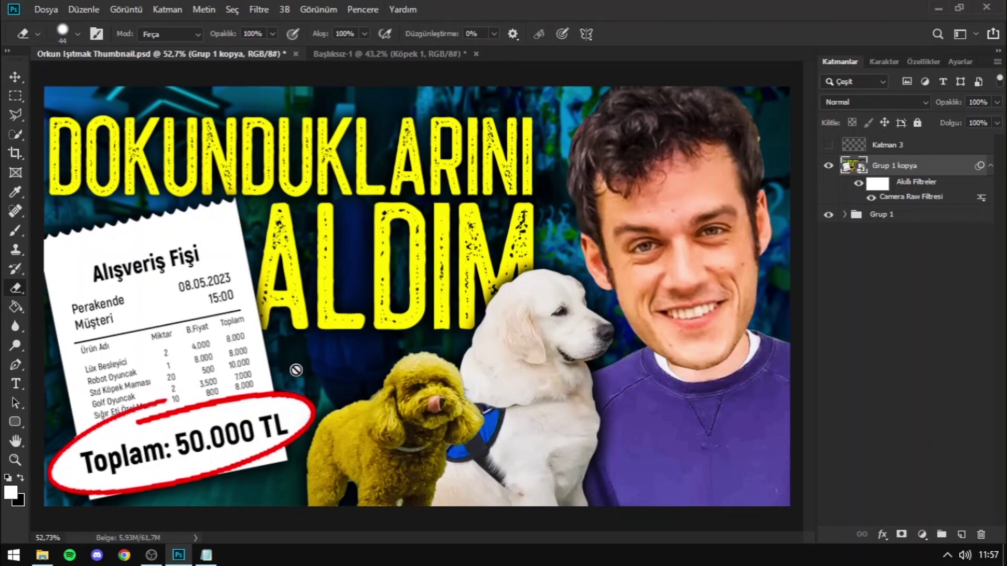
scroll(95, 241, "up", 3)
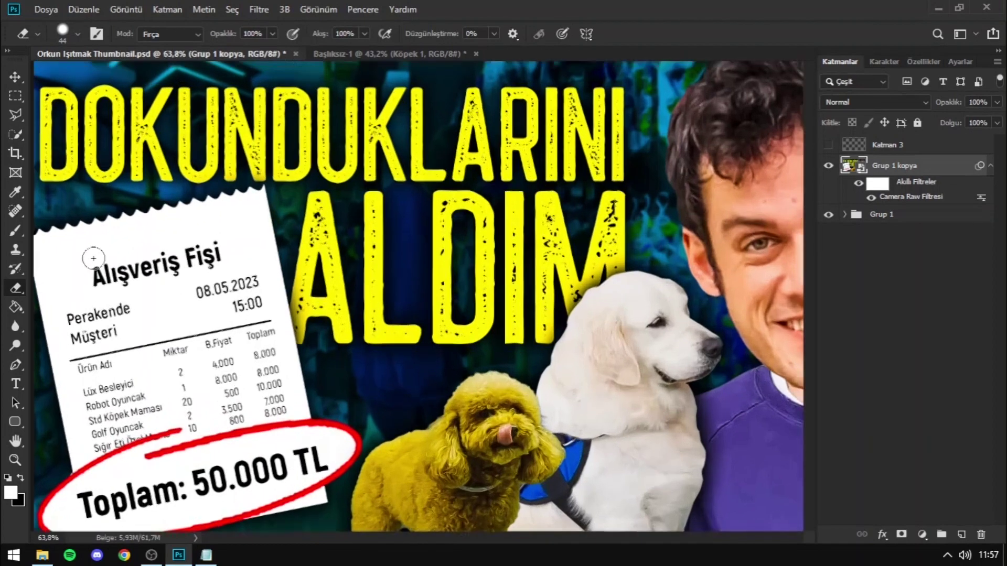
scroll(164, 262, "down", 2)
scroll(164, 261, "down", 1)
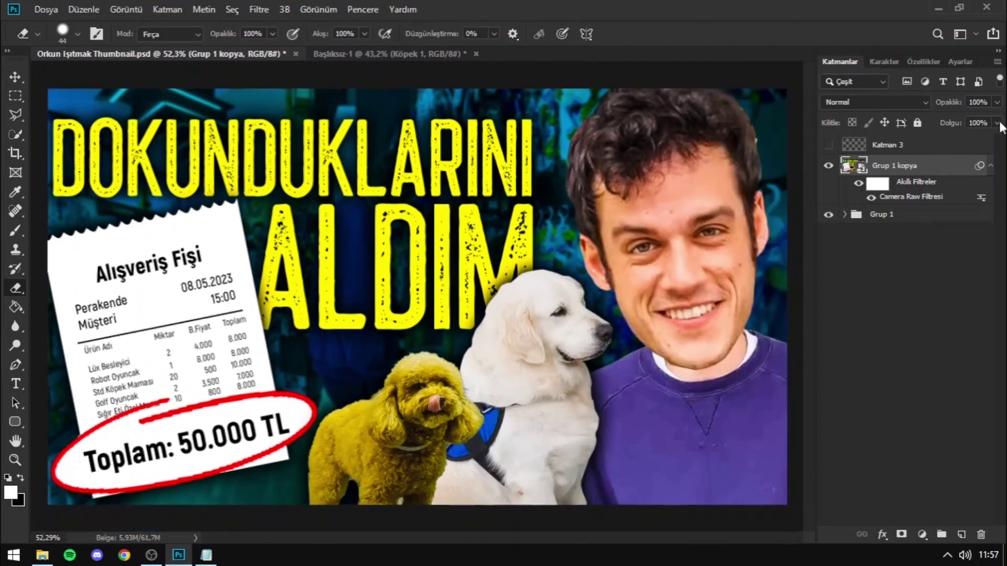
key("ctrl+Tab")
- Fill a tall rectangle on the canvas's left side with white on a new layer
key("ctrl+0")
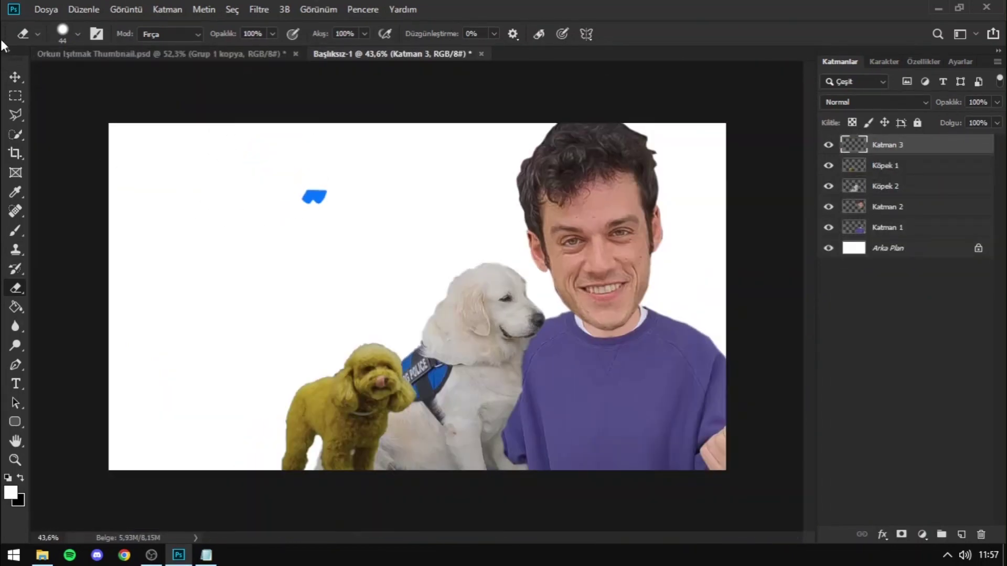
left_click(15, 96)
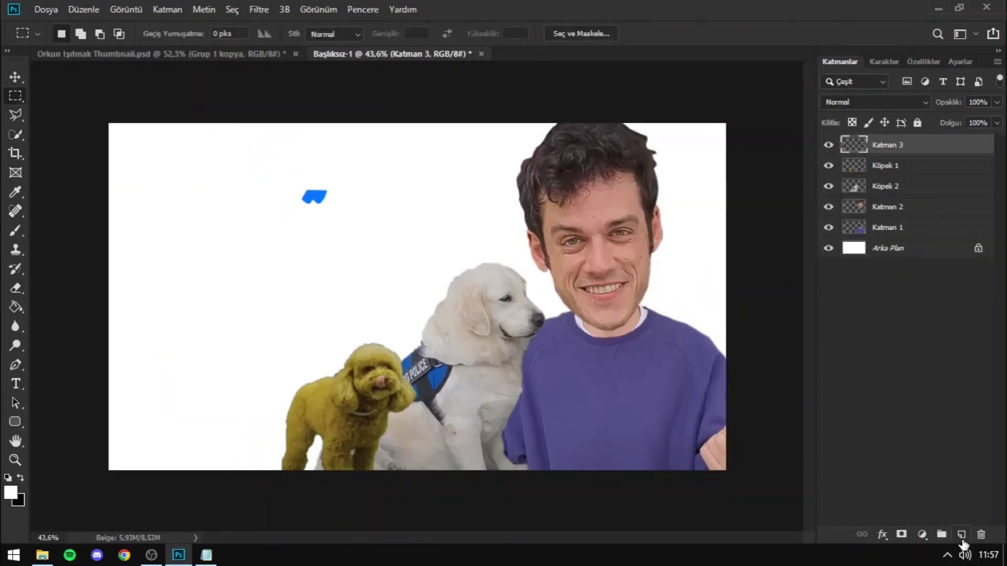
left_click(962, 534)
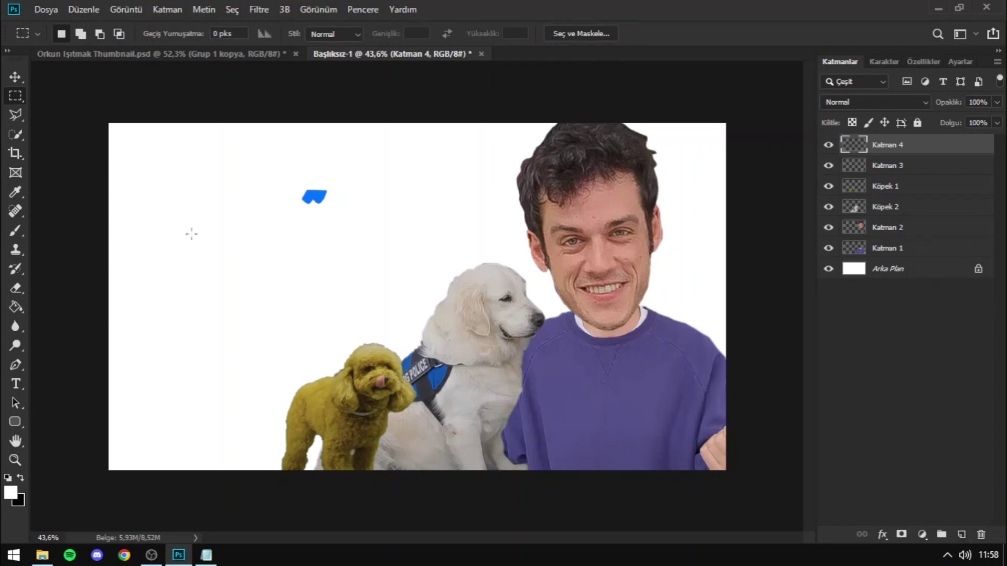
left_click_drag(188, 168, 381, 389)
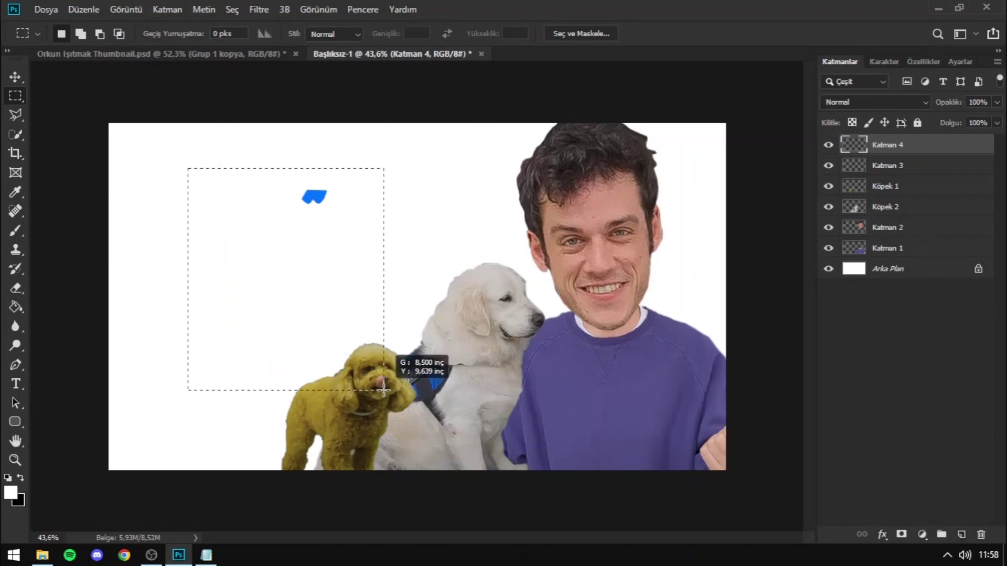
left_click_drag(381, 390, 367, 388)
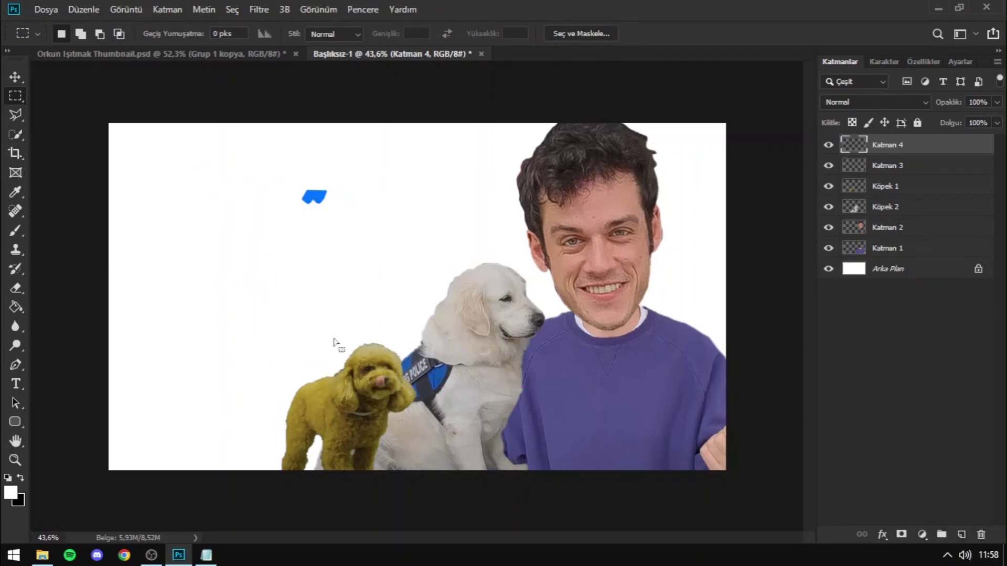
scroll(307, 336, "up", 1)
key("g")
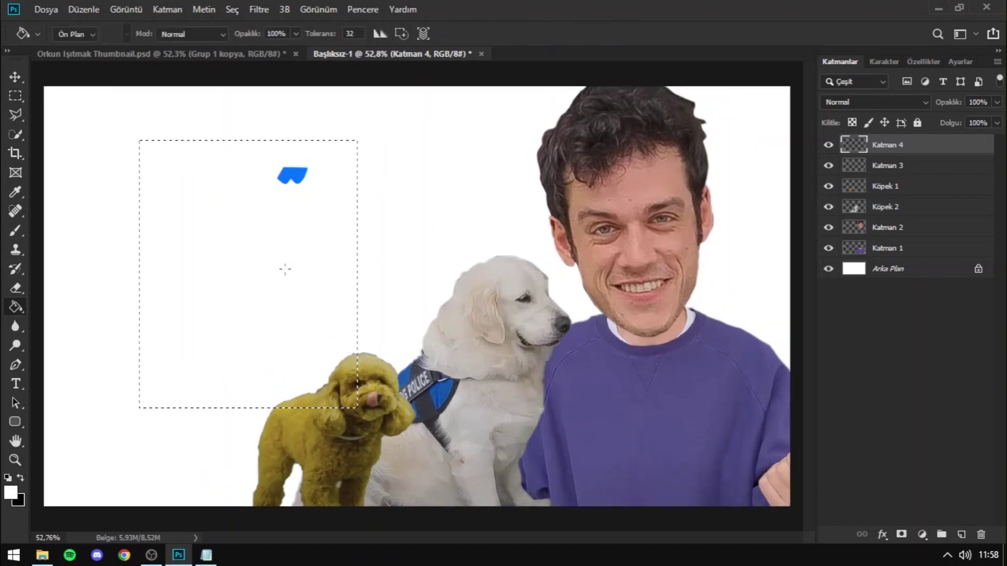
left_click(201, 270)
key("m")
key("ctrl+d")
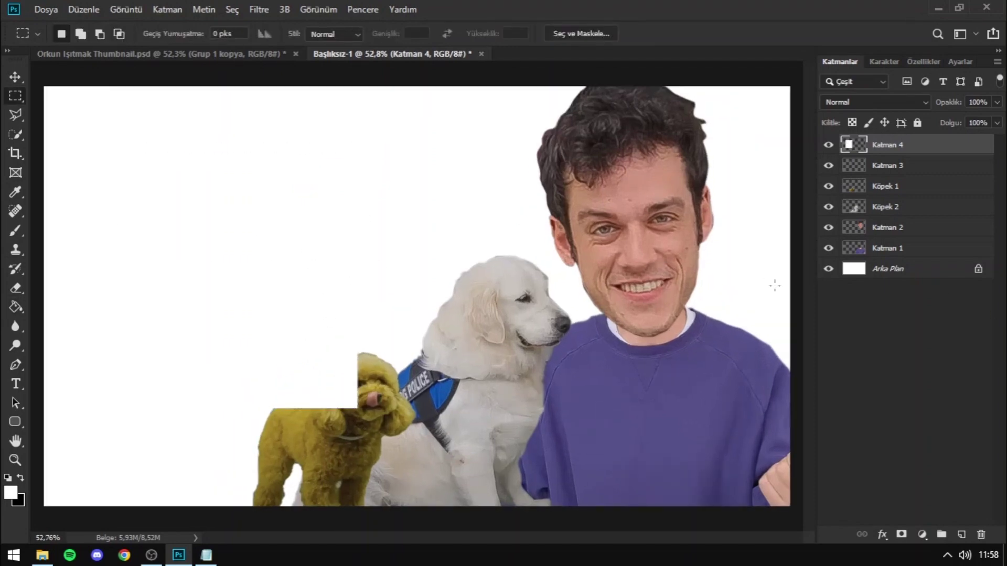
- Hide Arka Plan and move the blue Katman 3 shape above the paper's top-left corner
left_click(828, 270)
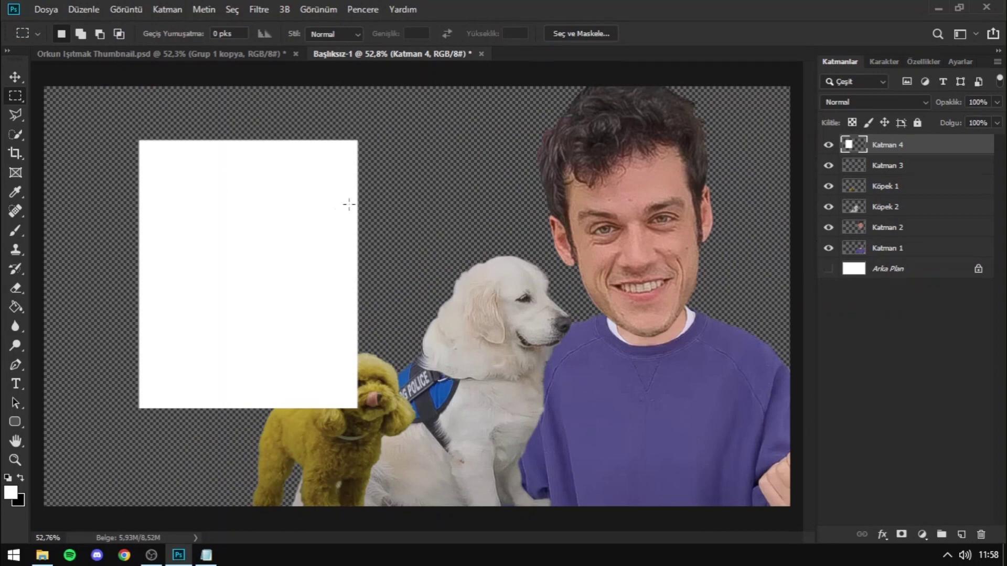
left_click_drag(869, 168, 879, 141)
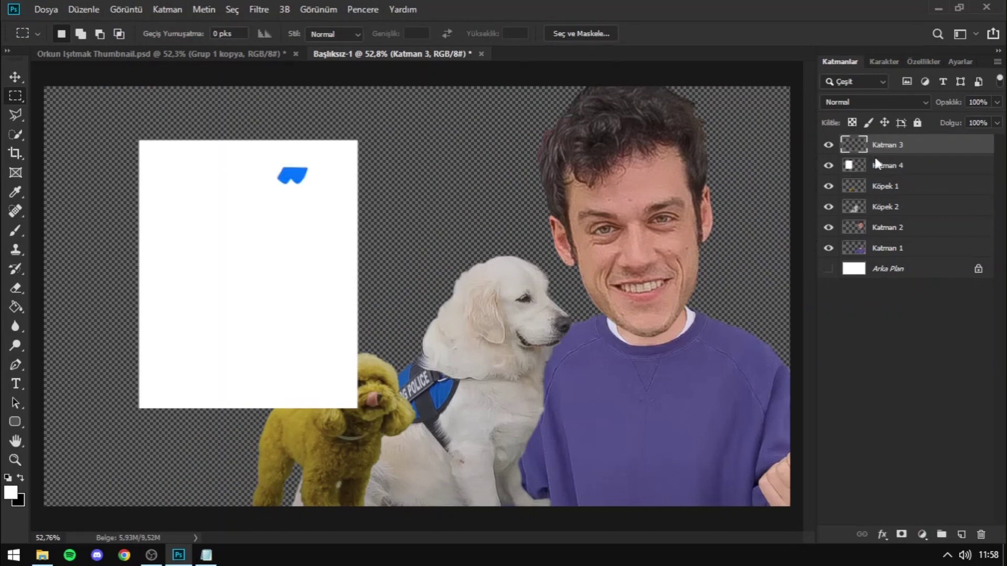
scroll(132, 131, "up", 2)
scroll(131, 128, "up", 1)
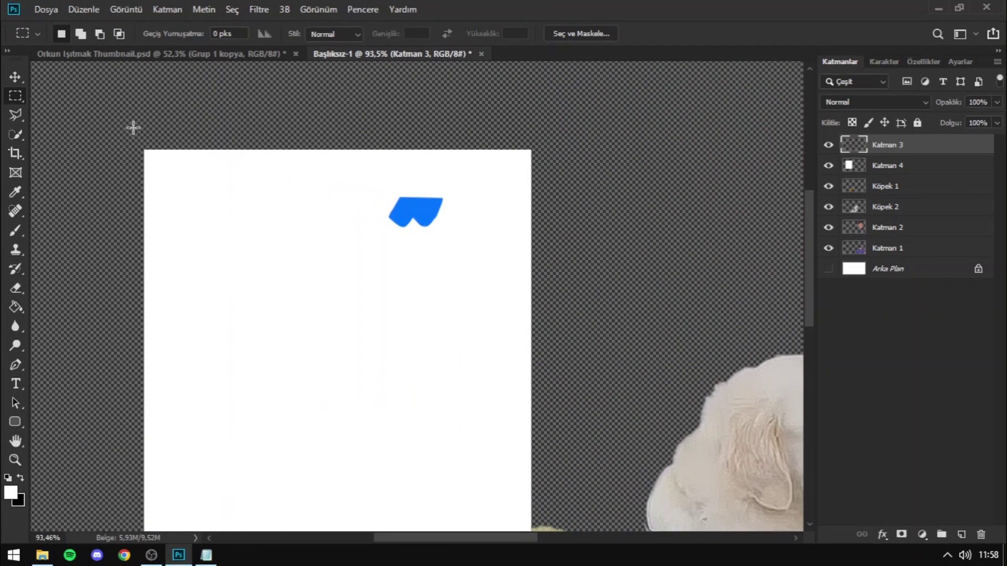
scroll(131, 129, "up", 1)
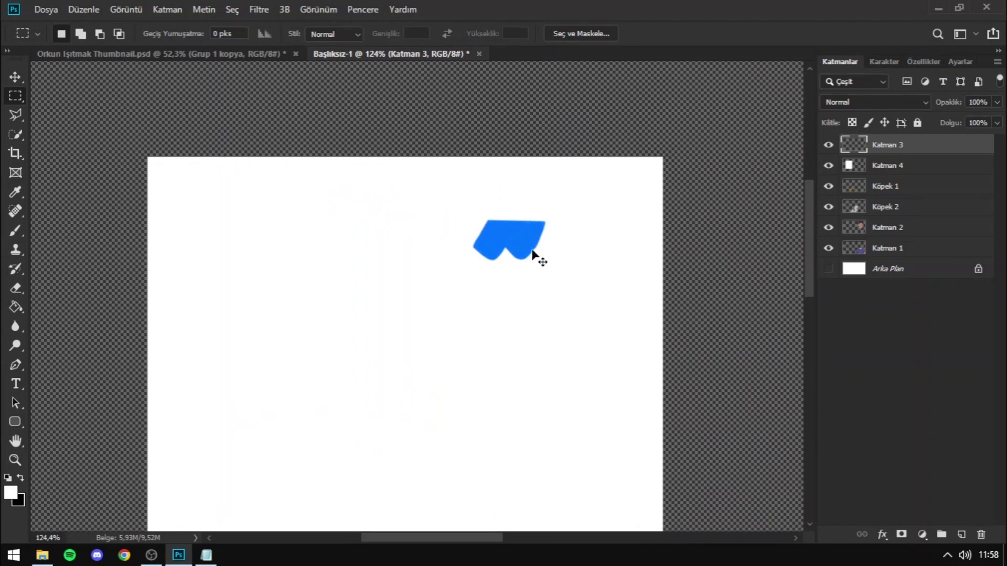
key("ctrl+t")
mouse_move(529, 249)
left_mouse_down()
mouse_move(186, 162)
mouse_move(232, 164)
left_mouse_up()
scroll(131, 160, "up", 5)
scroll(178, 154, "up", 1)
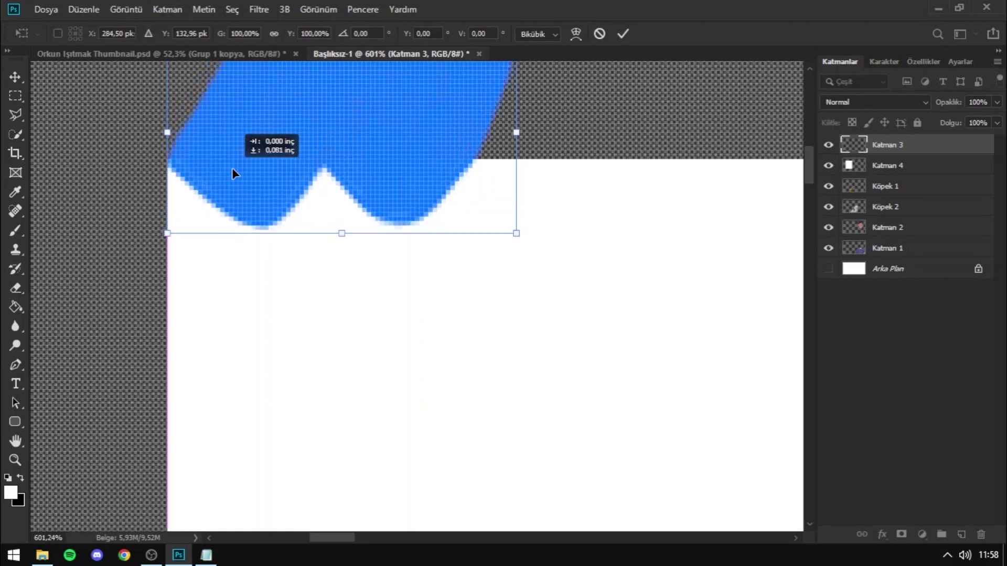
key("Return")
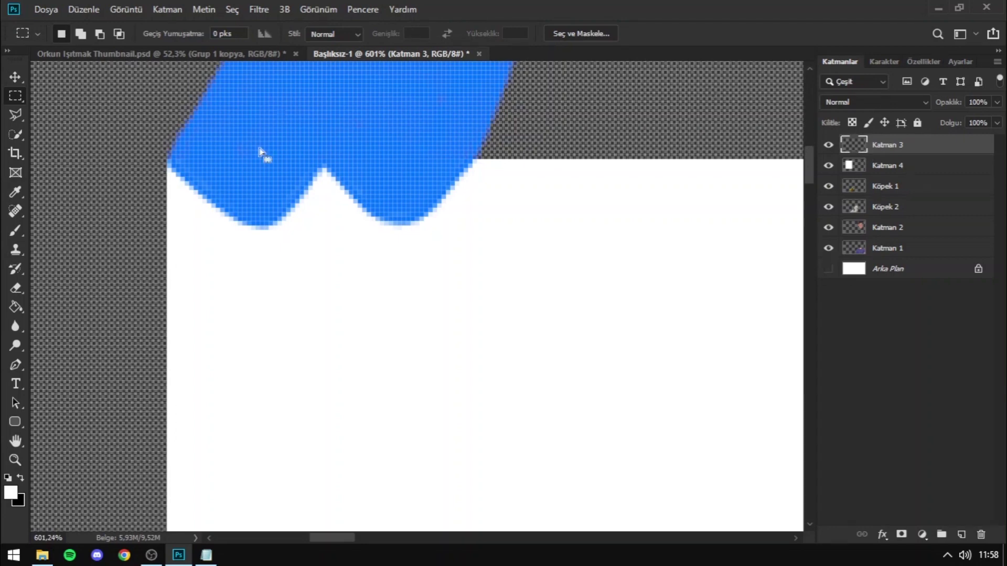
left_click(919, 167)
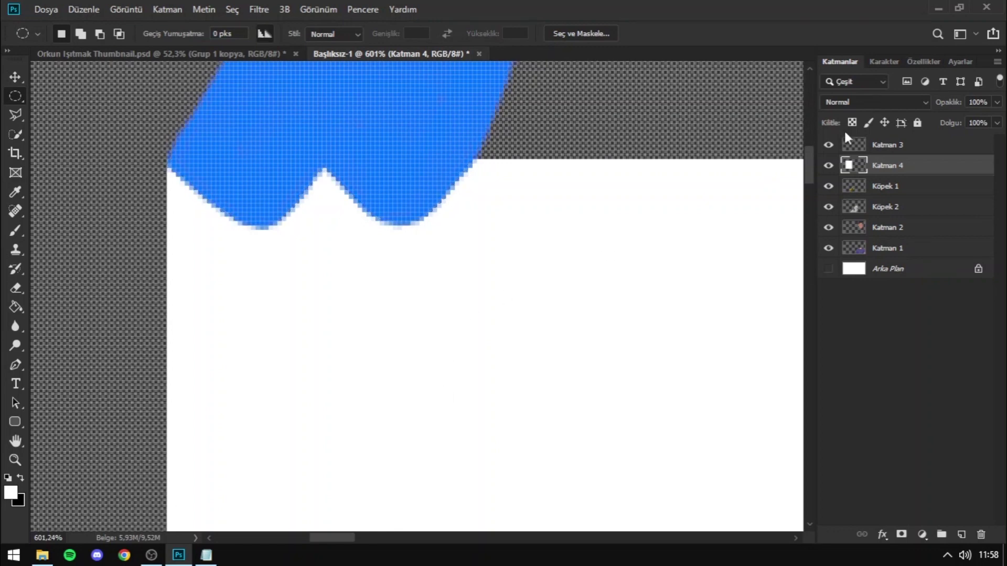
scroll(611, 259, "down", 5)
scroll(454, 308, "down", 3)
- Slide the blue notch shape right along the paper's top edge
scroll(516, 308, "down", 1)
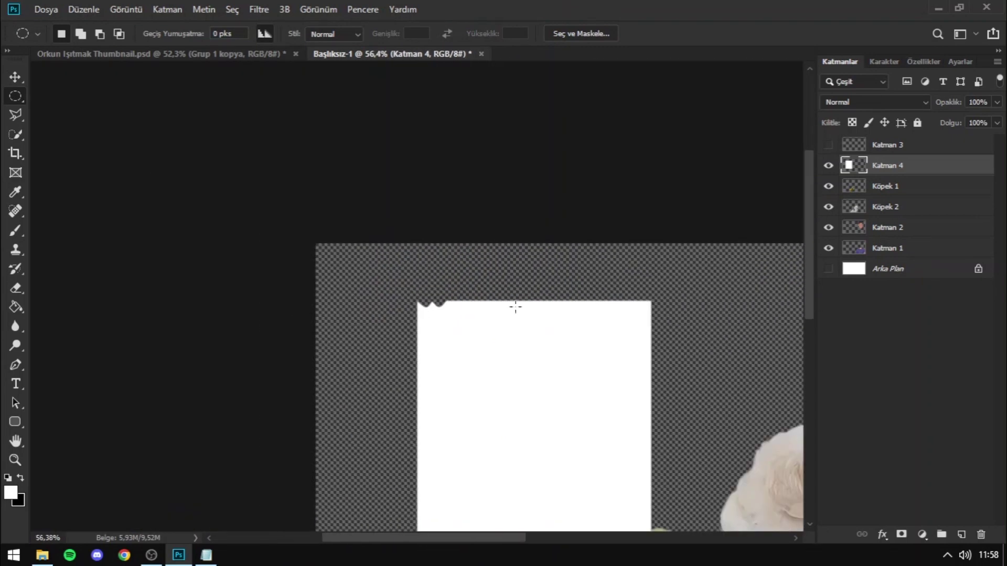
scroll(491, 319, "up", 2)
scroll(445, 300, "up", 2)
scroll(446, 299, "up", 2)
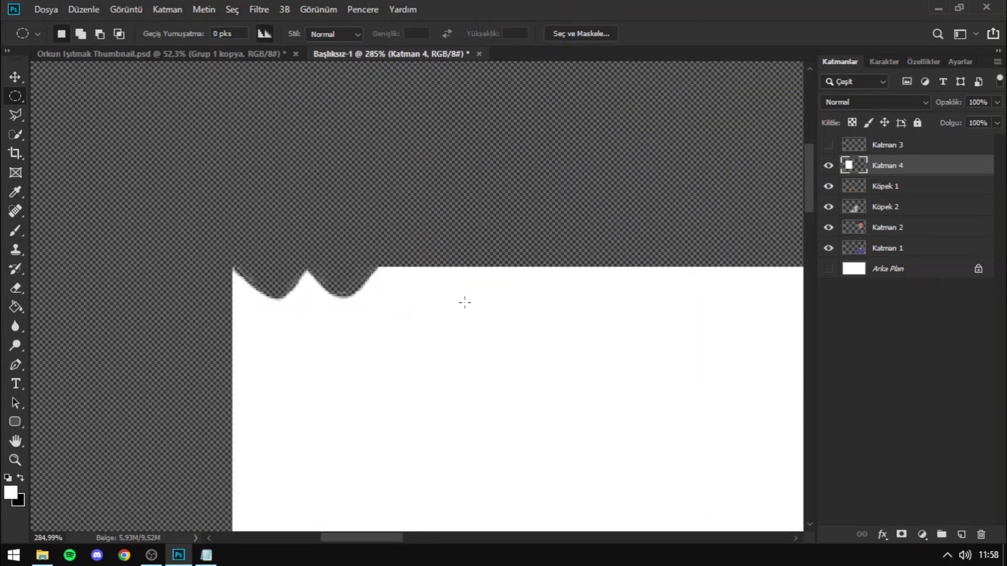
key("ctrl+z")
key("ctrl+t")
scroll(238, 278, "up", 2)
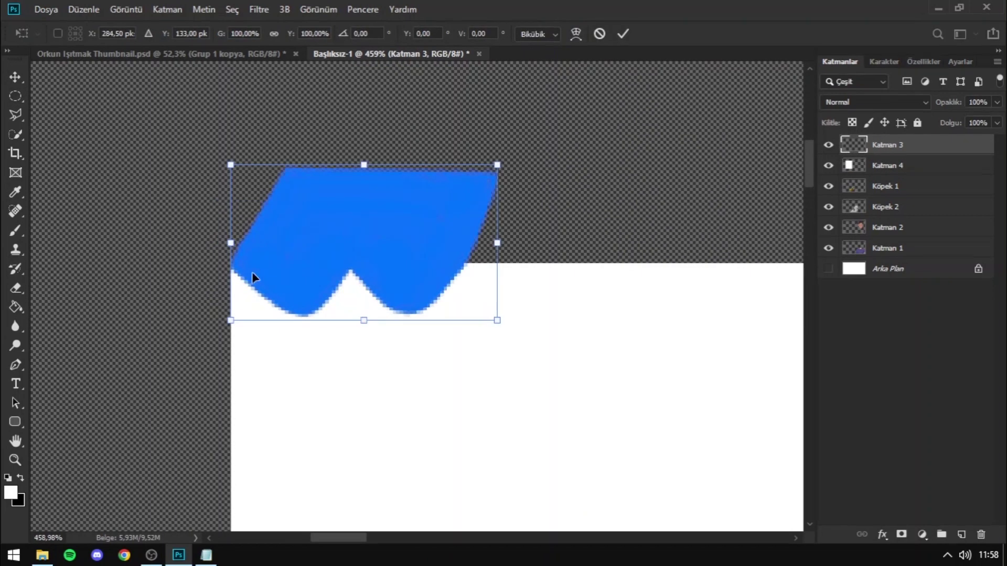
left_click_drag(254, 278, 480, 288)
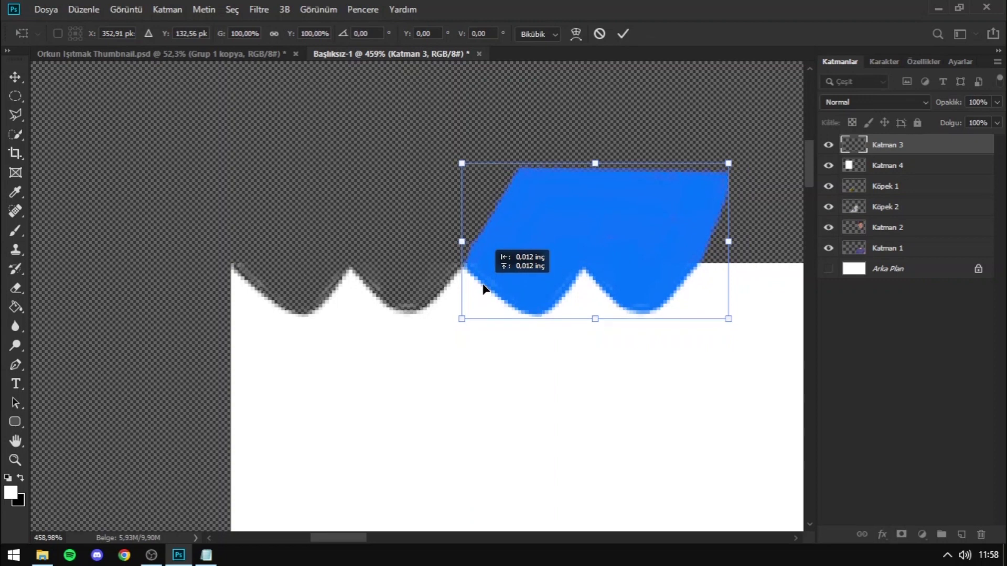
key("Return")
- Move the blue shape further right to cut more scalloped notches into the paper's top
left_click(860, 165)
scroll(419, 293, "right", 5)
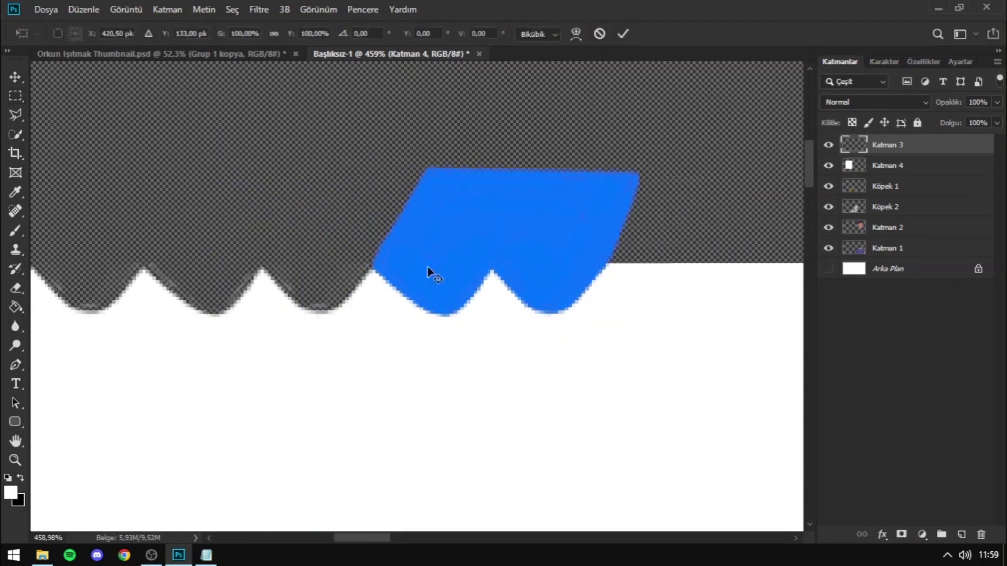
key("ctrl+t")
left_click_drag(399, 257, 628, 270)
key("Return")
key("m")
key("ctrl+z")
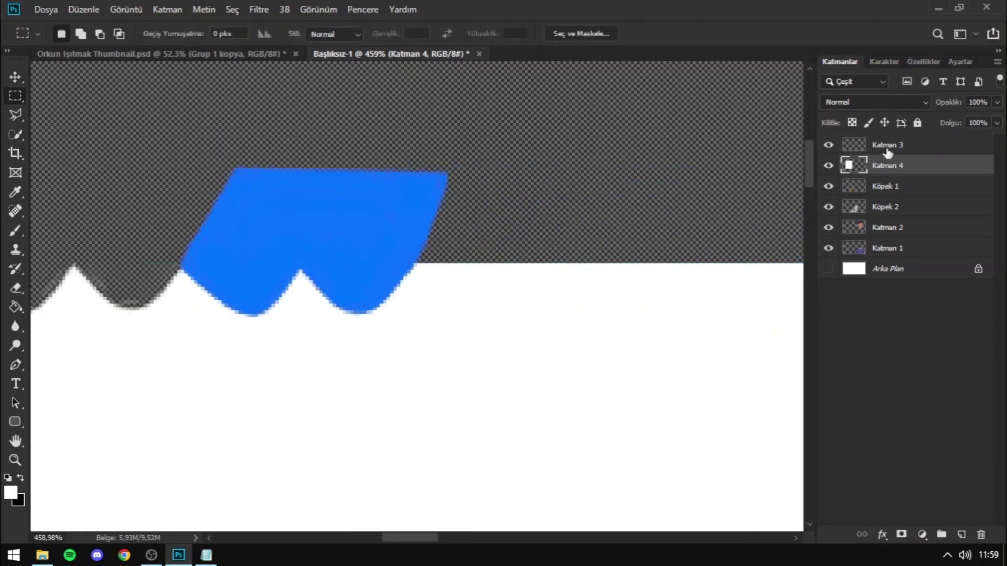
left_click(879, 166)
key("ctrl+z")
left_click(887, 145)
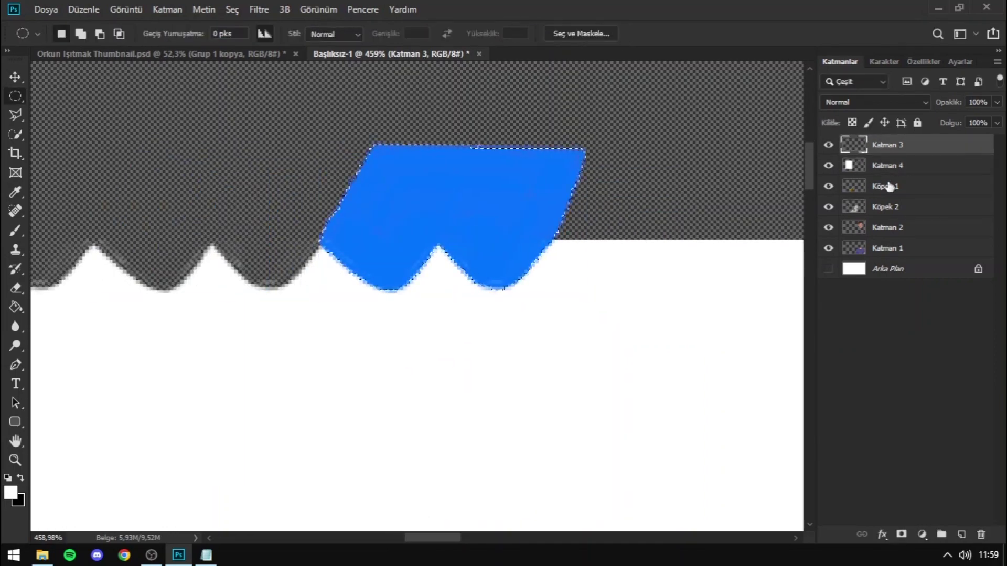
key("ctrl+t")
left_click_drag(461, 236, 537, 268)
key("Return")
- Hide the blue shape, trim a strip off the paper's right edge, and view the thumbnail
left_click(886, 165)
left_click(828, 144)
key("ctrl+0")
key("shift+m")
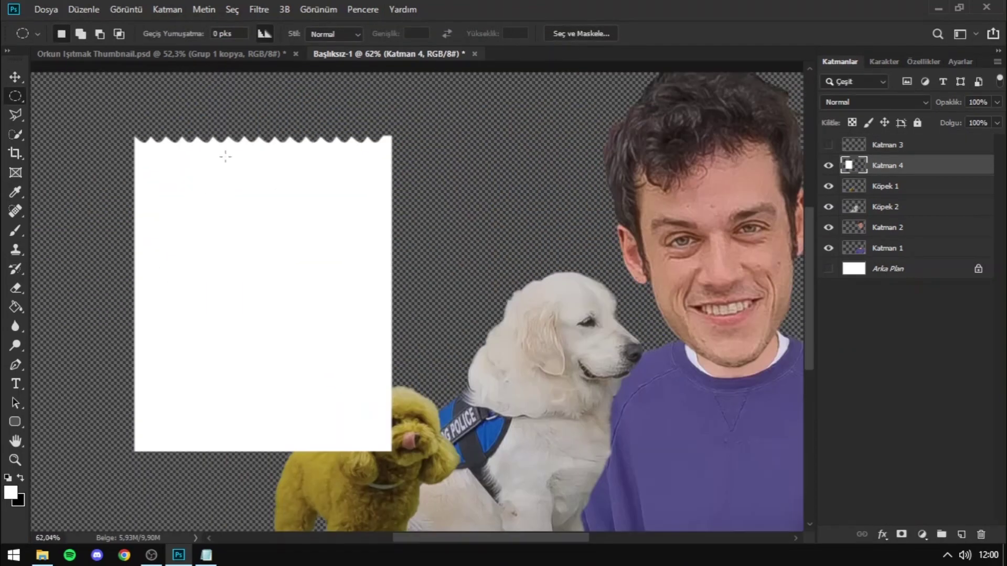
scroll(216, 156, "up", 2)
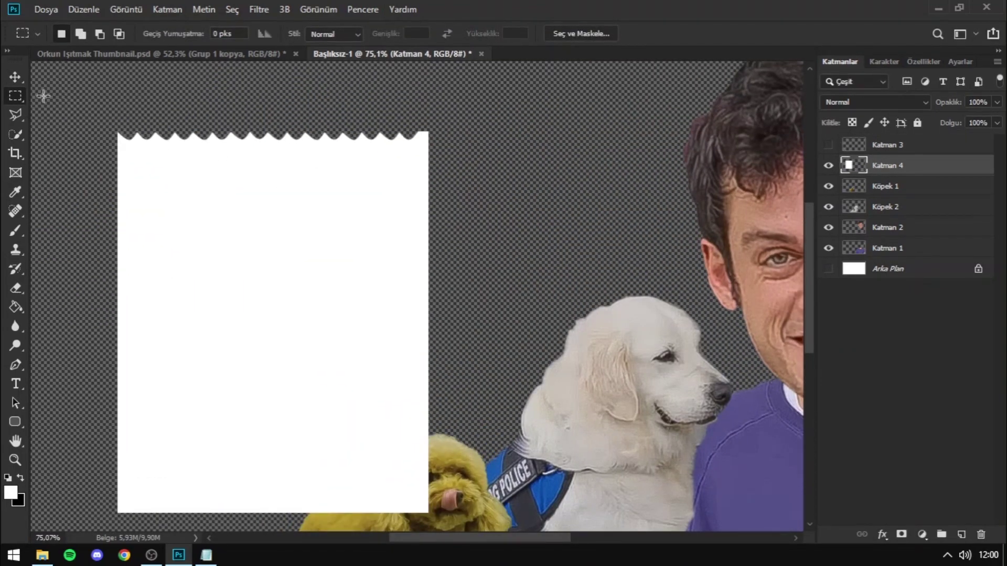
left_click_drag(427, 525, 433, 109)
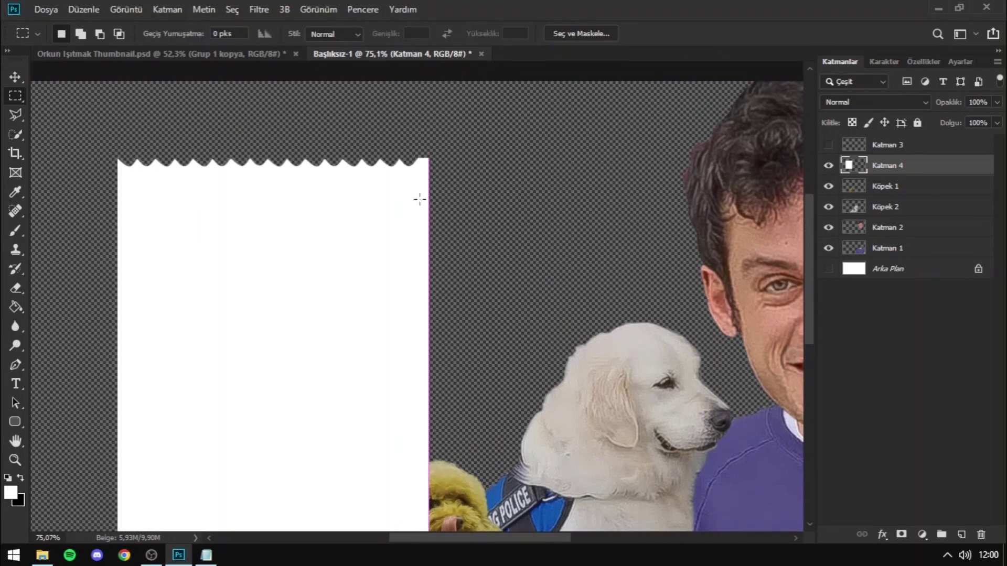
scroll(420, 199, "up", 5)
scroll(423, 108, "up", 3)
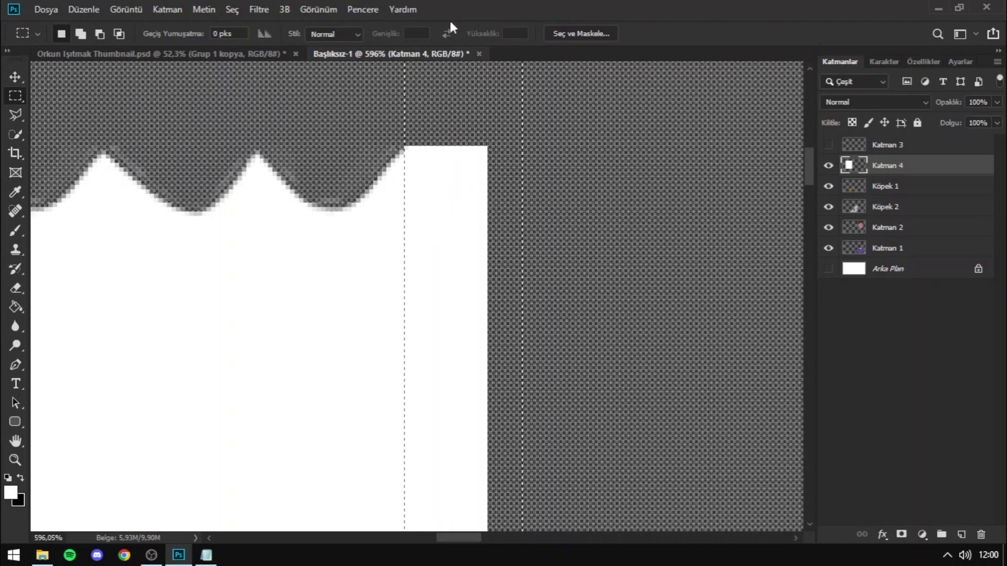
key("Delete")
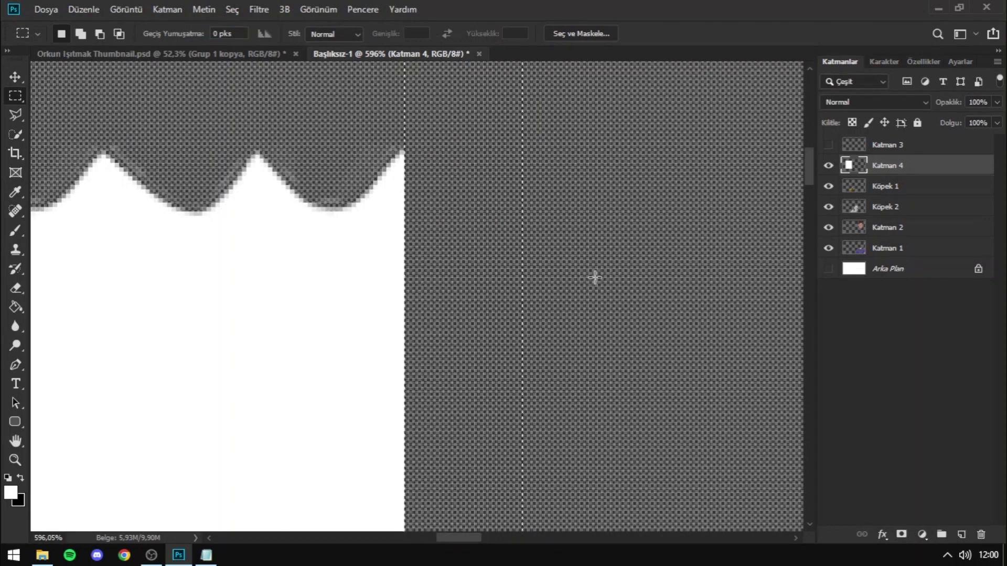
scroll(591, 278, "down", 5)
scroll(374, 283, "down", 5)
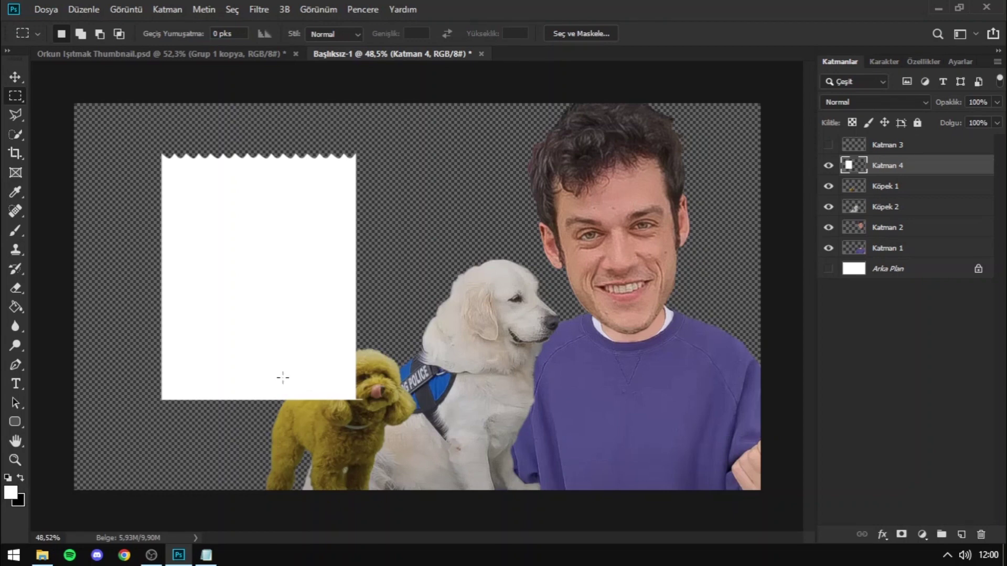
key("ctrl+Tab")
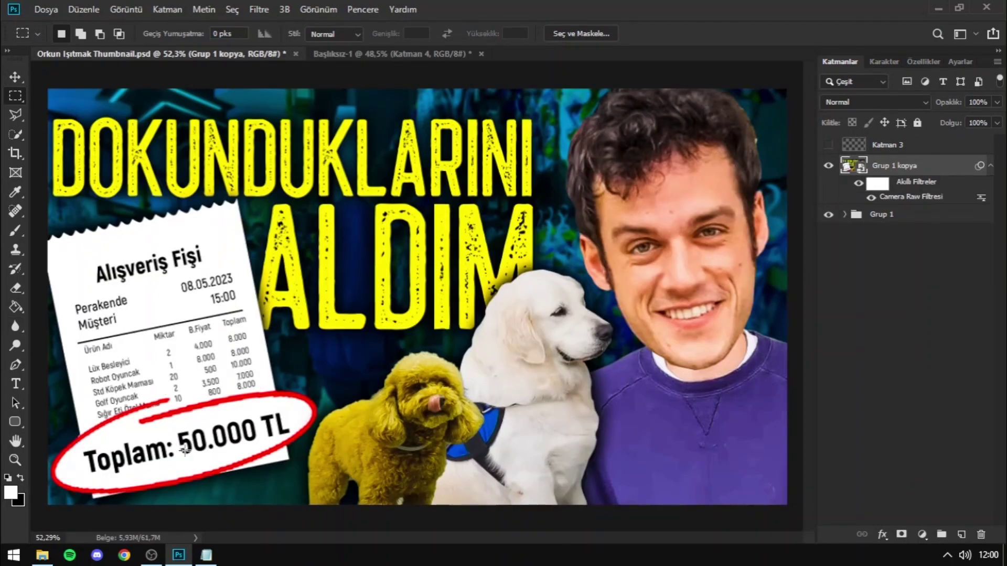
- Write the receipt header: Alışveriş Fişi, Perakende, Müşteri, 08.05.2023 and 15:00
left_click(376, 52)
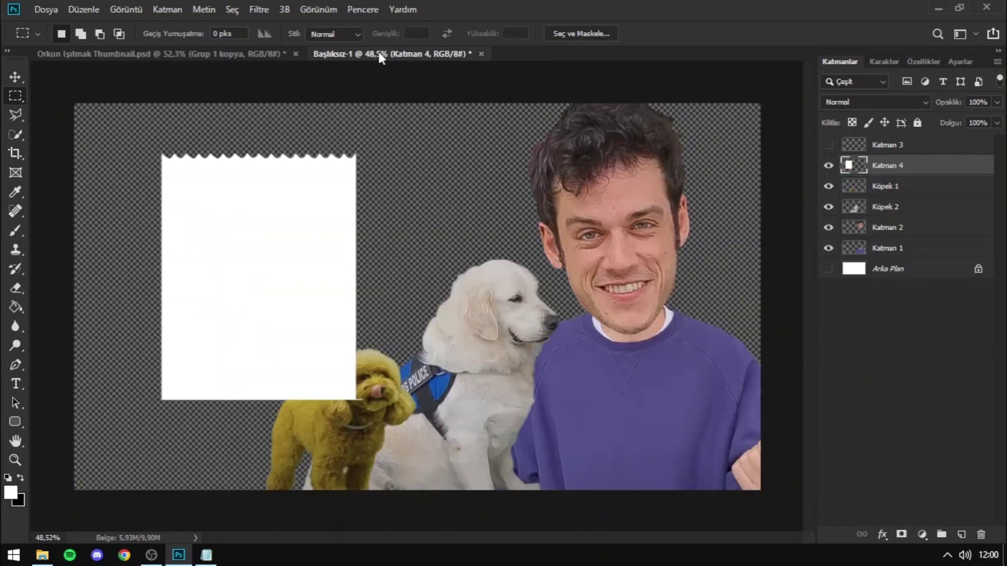
scroll(259, 225, "up", 2)
left_click(16, 386)
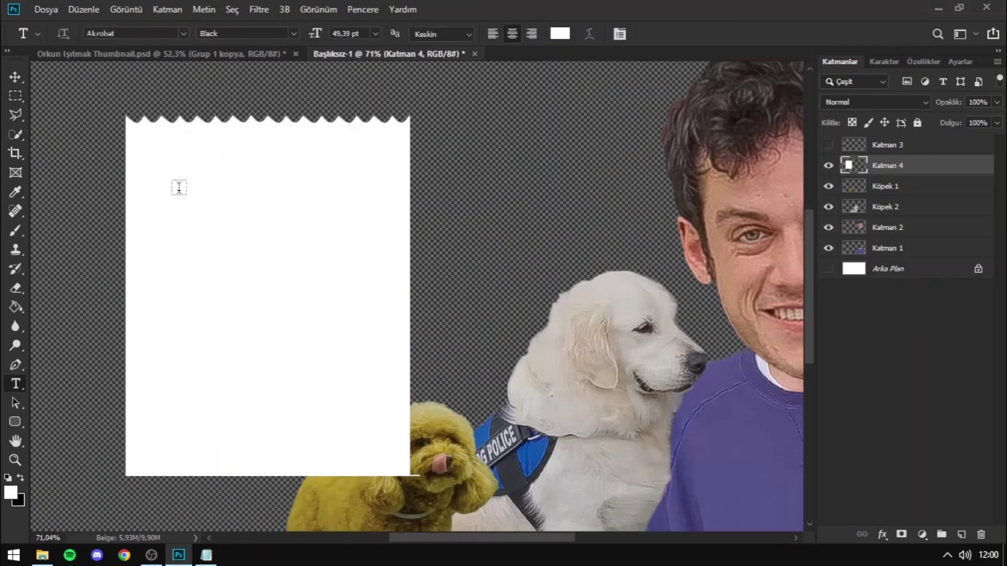
left_click(185, 176)
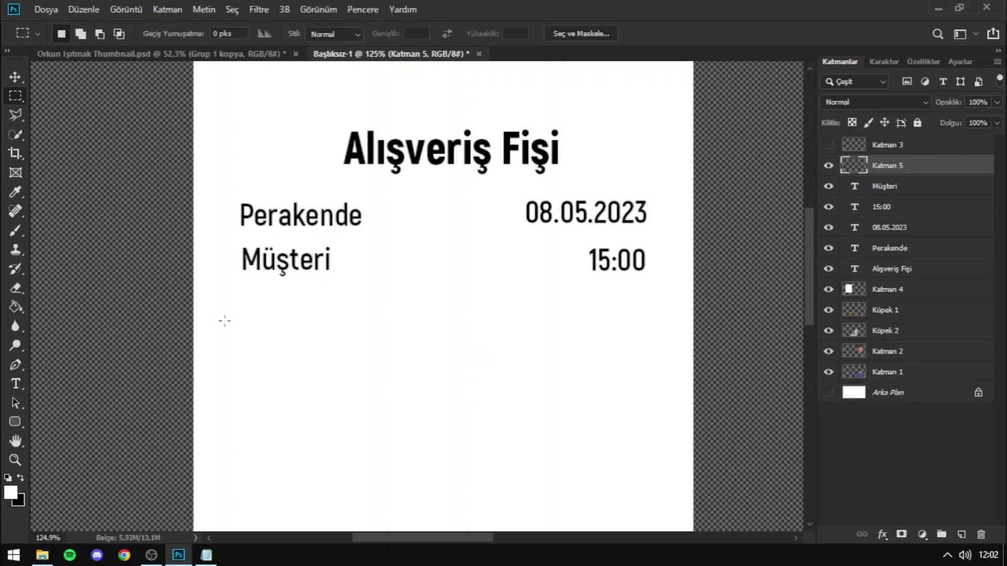
- Fill a long thin strip below the header with black as a divider line
left_click_drag(342, 310, 611, 316)
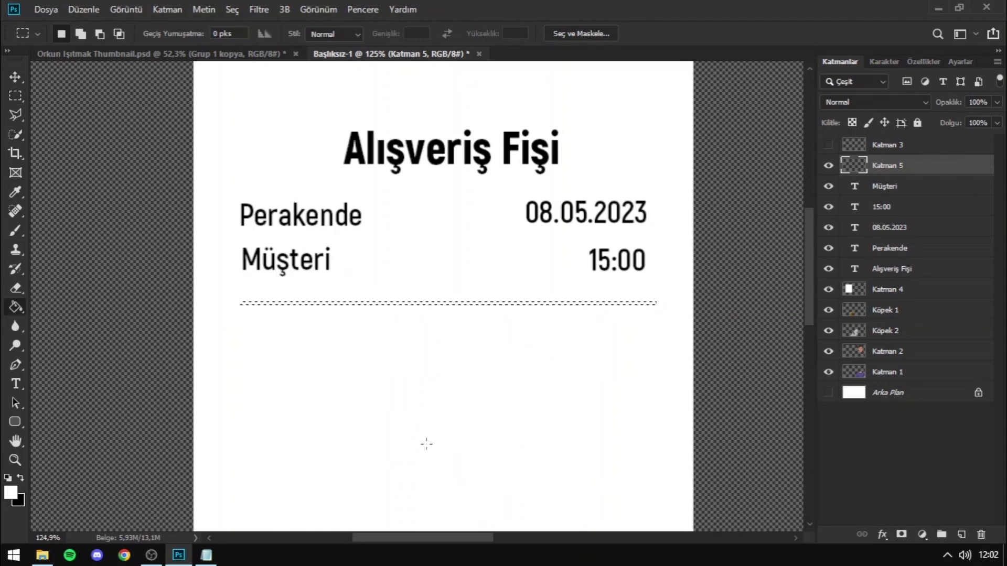
key("g")
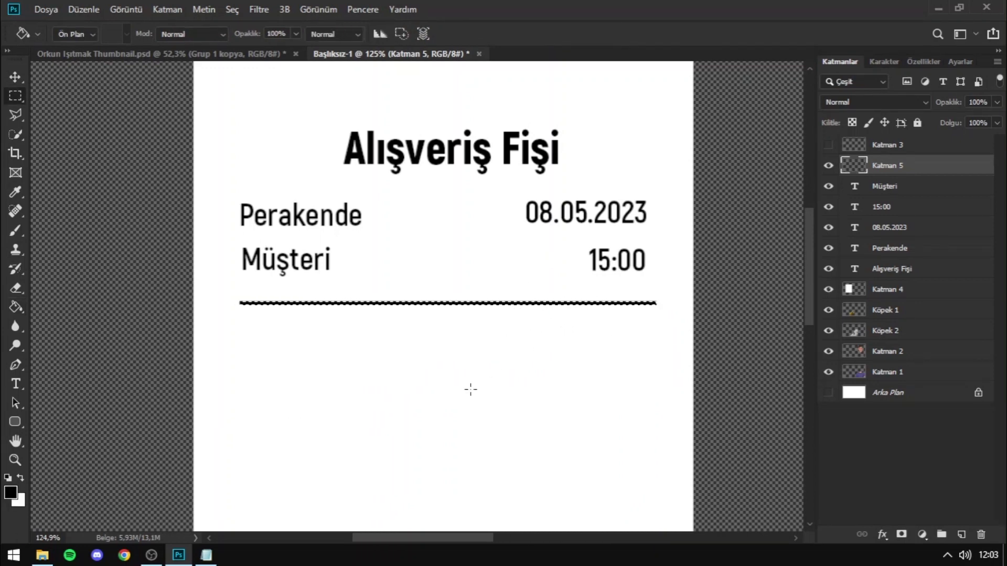
key("m")
scroll(506, 318, "up", 1)
scroll(624, 286, "up", 2)
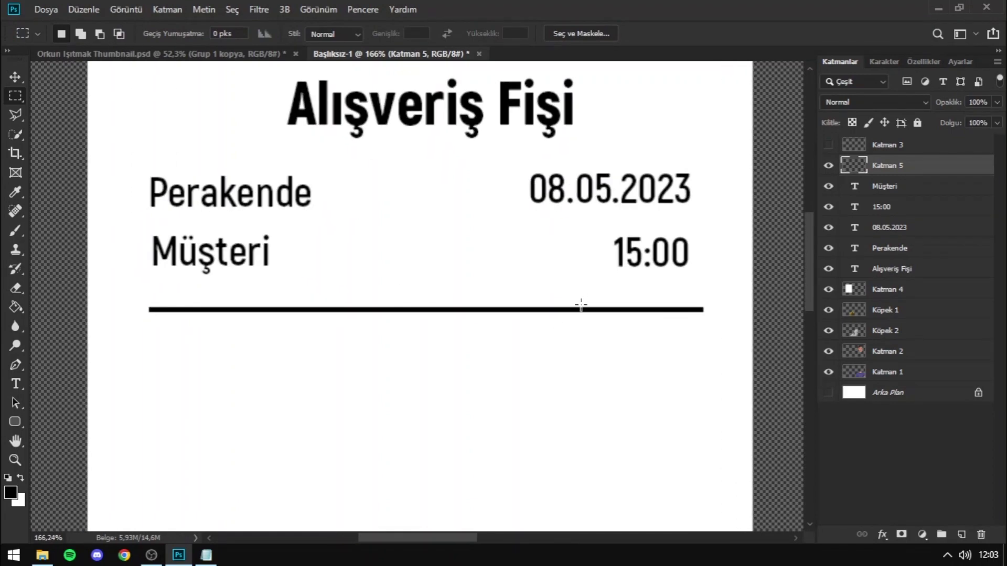
- Nudge the divider line slightly lower and align the B.Fiyat heading under the header
key("ctrl+t")
left_click_drag(557, 313, 550, 317)
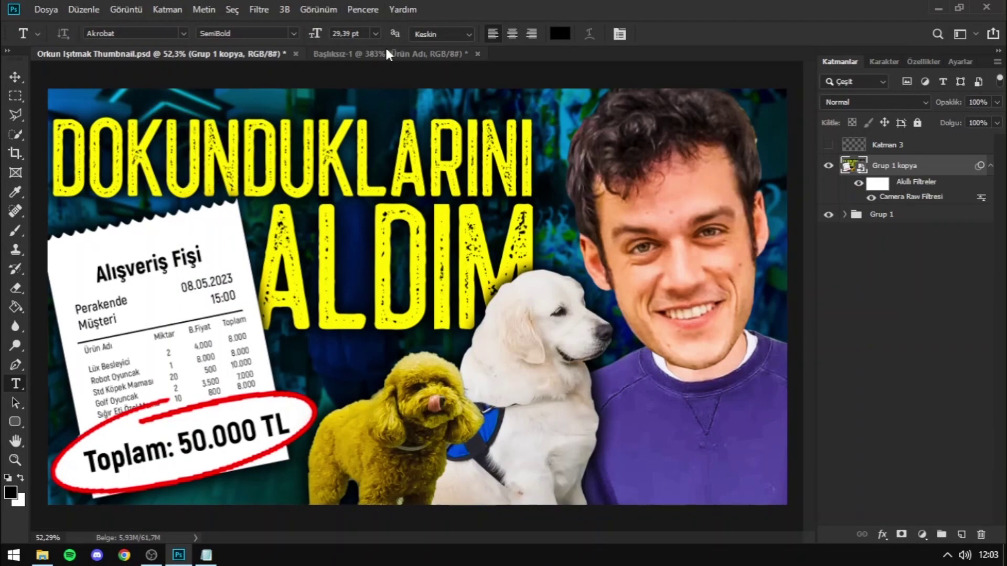
left_click(388, 55)
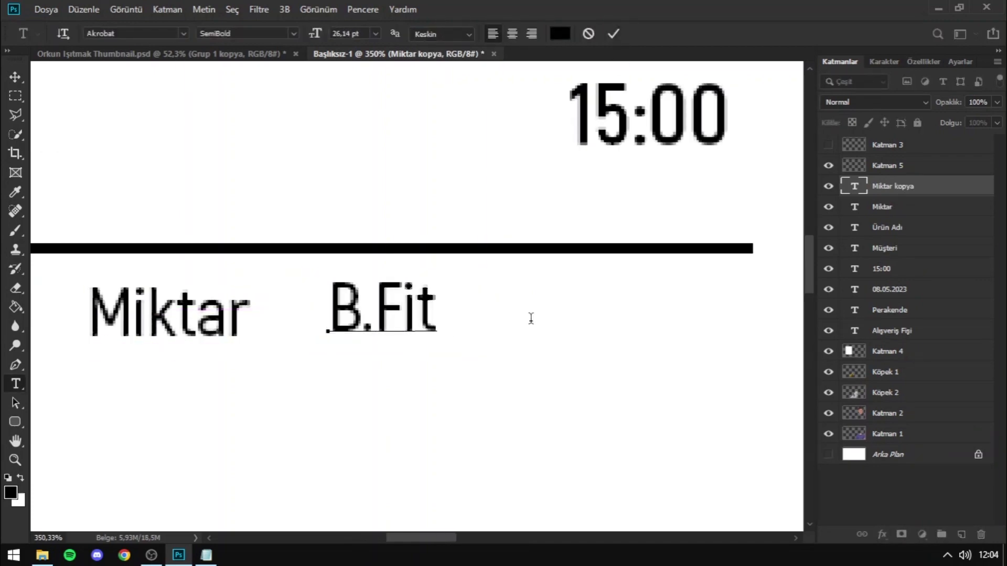
left_click_drag(297, 351, 297, 354)
key("ctrl+t")
scroll(416, 360, "up", 10)
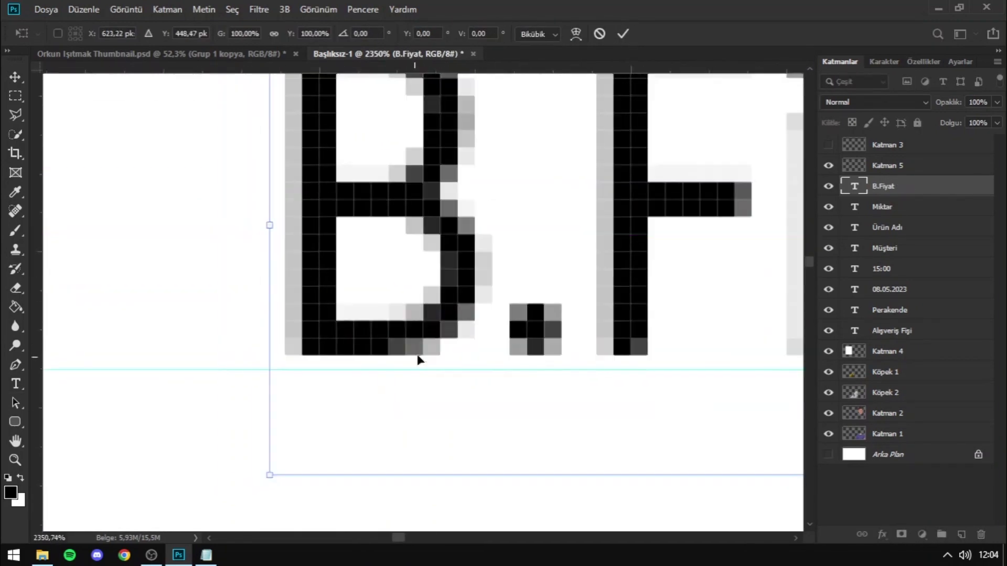
left_click(622, 33)
- Duplicate B.Fiyat to its right and retype it as the Toplam heading
scroll(618, 292, "down", 10)
left_click_drag(388, 309, 630, 314)
double_click(495, 307)
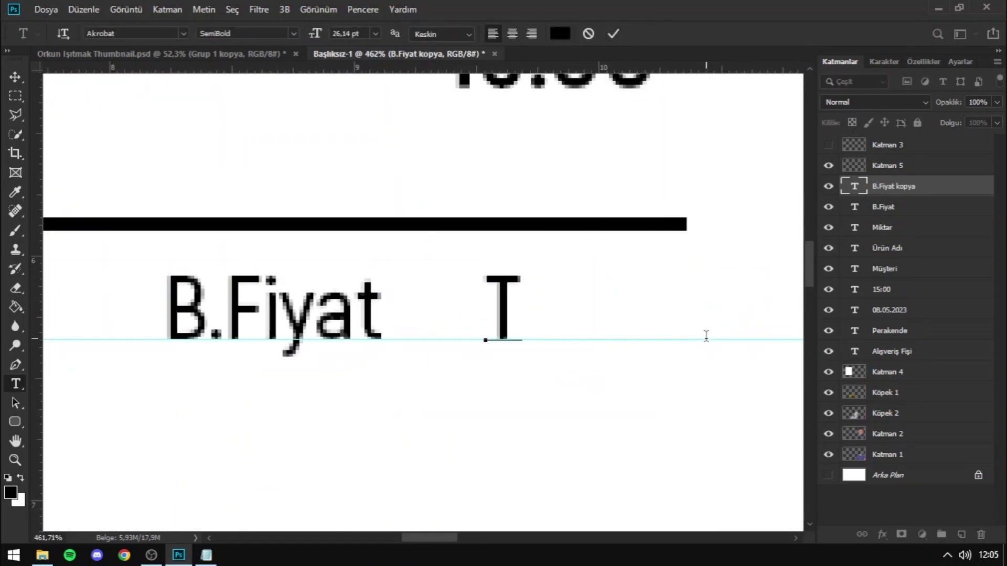
type("Toplam")
key("ctrl+Return")
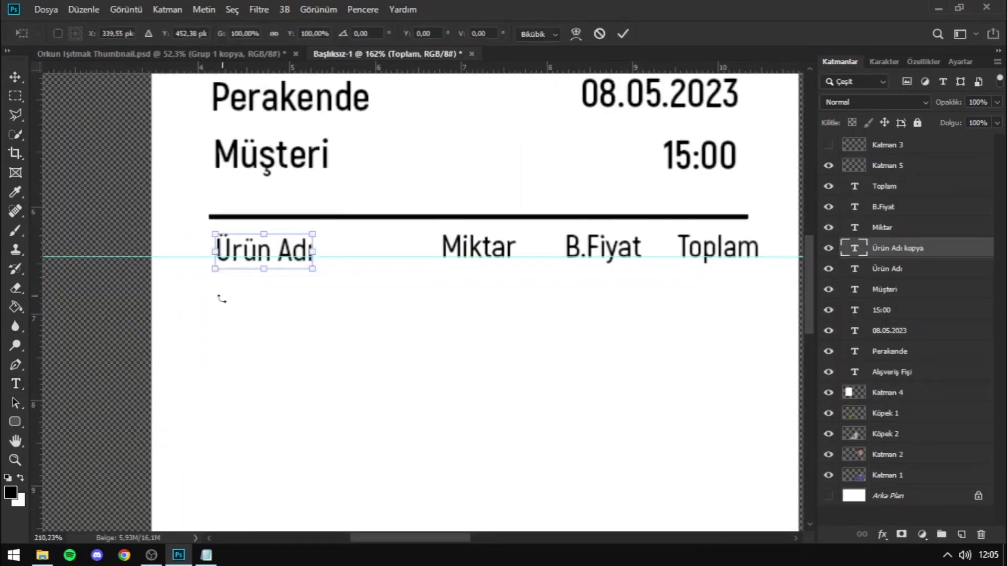
- Add the first item row's name Lüx Besleyici and quantity 2 under Miktar
mouse_move(226, 252)
left_mouse_down()
mouse_move(225, 322)
mouse_move(546, 309)
left_mouse_up()
scroll(352, 328, "up", 2)
type("leyici")
key("ctrl+Return")
scroll(367, 315, "down", 1)
double_click(551, 315)
key("ctrl+a")
type("2")
key("ctrl+Return")
left_click_drag(480, 294, 532, 293)
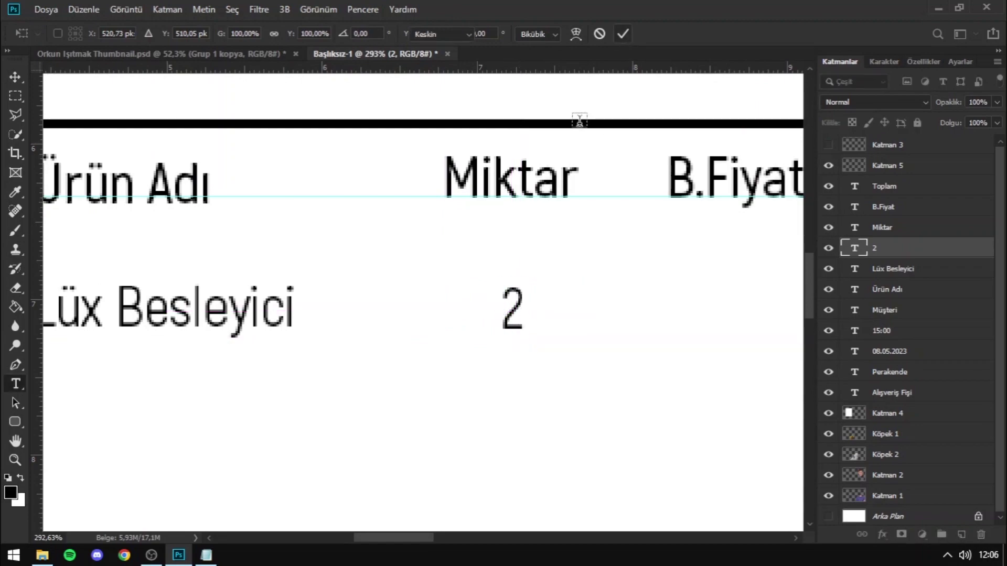
- Add the unit price 4.000 under B.Fiyat and total 8.000 under Toplam
scroll(376, 310, "up", 1)
left_click_drag(301, 310, 526, 309)
double_click(454, 309)
type("4.000")
key("ctrl+Return")
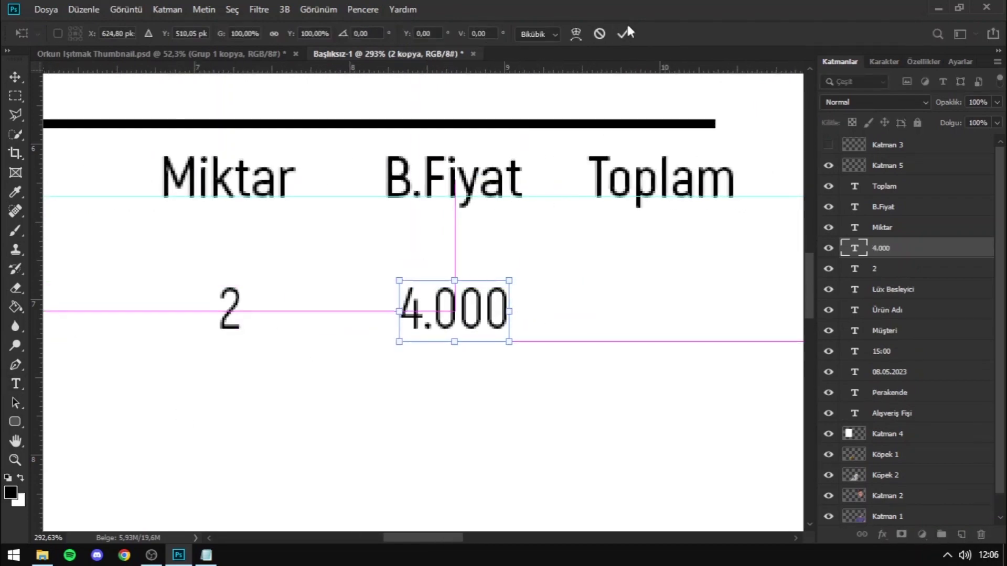
left_click_drag(453, 309, 531, 309)
double_click(487, 314)
type("8")
scroll(487, 314, "down", 2)
- Duplicate the Lüx Besleyici name into the next row and rename it 'Robot Oyuncak'
left_click(158, 53)
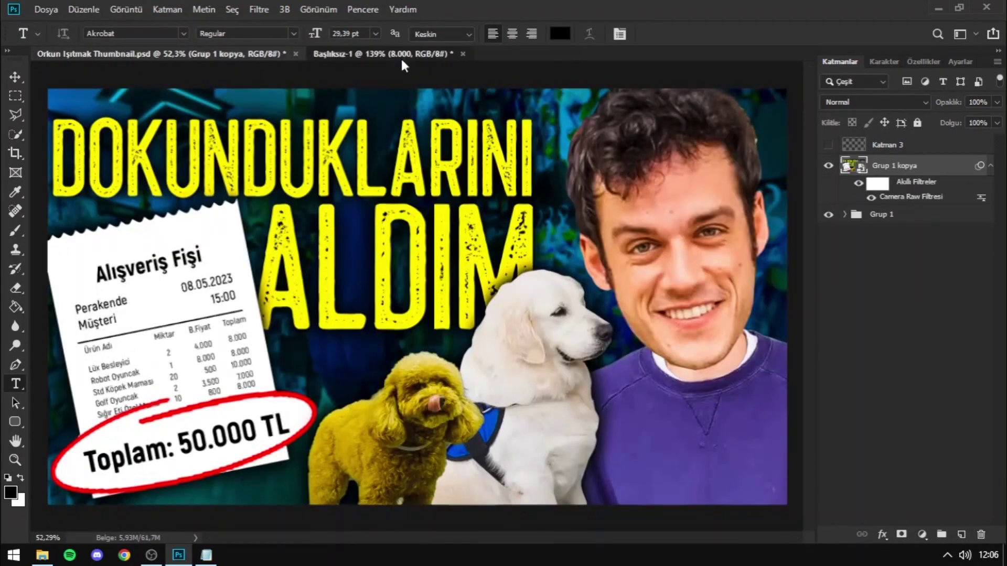
left_click(400, 54)
left_click_drag(326, 308, 326, 342)
scroll(292, 342, "up", 2)
double_click(292, 341)
type("Robot Oyuncak")
key("ctrl+Return")
- Copy the quantity into the Robot Oyuncak row and set it to 1
left_click(158, 54)
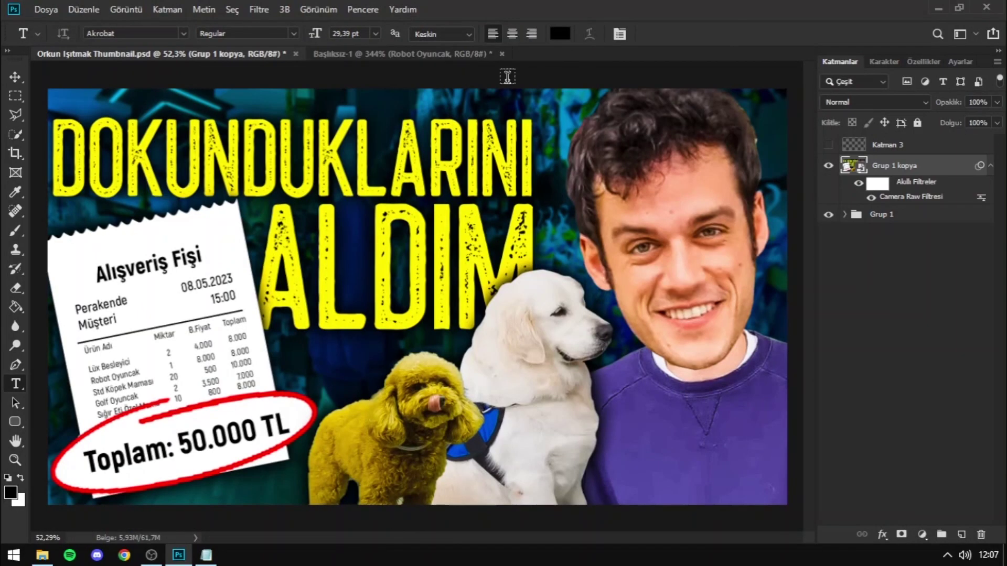
left_click(400, 54)
left_click_drag(409, 231, 409, 329)
left_click(623, 34)
type("1")
- Copy price 8 and total 8.000 into the Robot Oyuncak row under their columns
left_click_drag(465, 226, 465, 314)
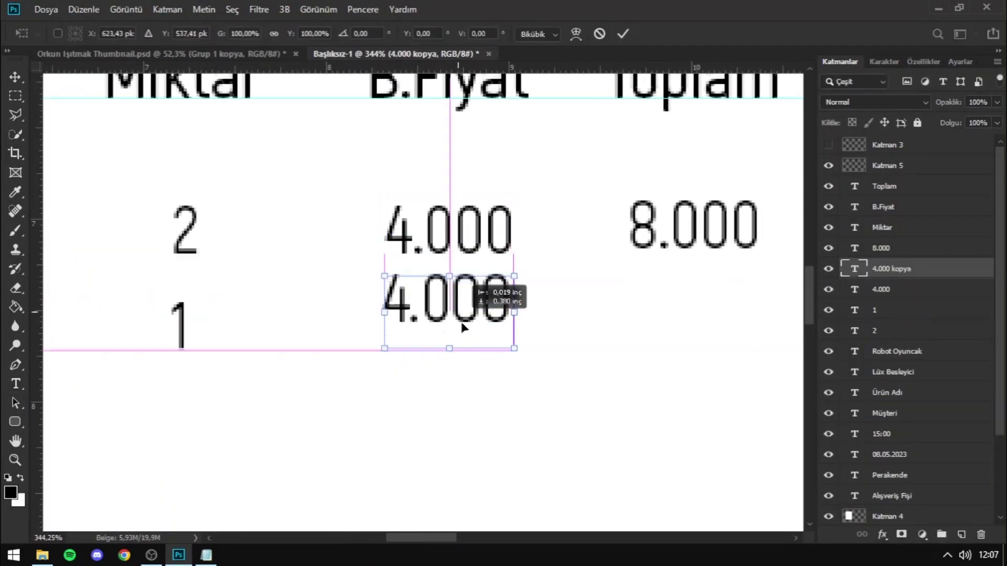
double_click(456, 304)
type("8")
key("ctrl+Return")
left_click_drag(531, 231, 530, 326)
scroll(367, 315, "down", 3)
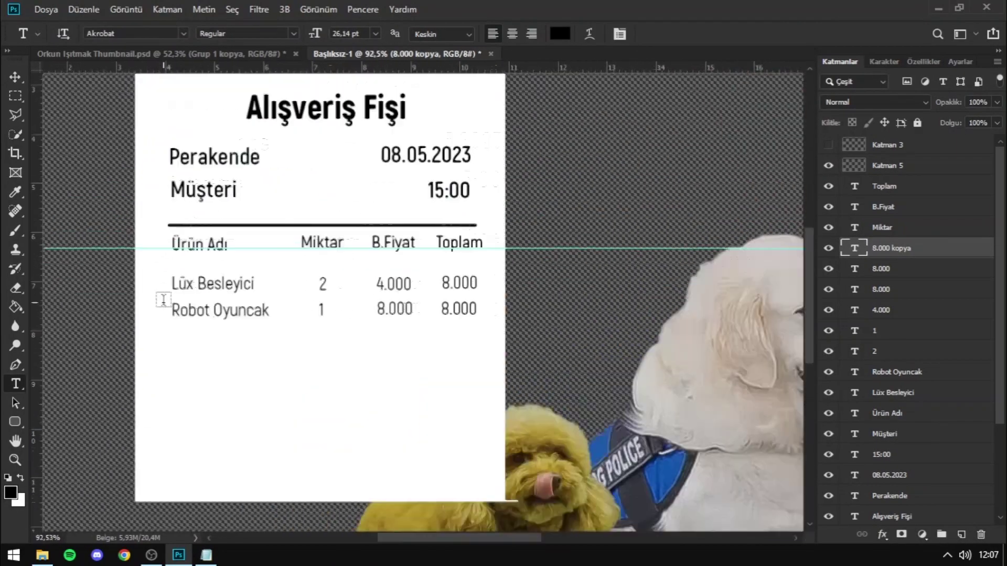
scroll(162, 297, "up", 1)
scroll(252, 279, "up", 2)
- Duplicate the item name into the third row and rename it 'Std Köpek Maması'
left_click_drag(236, 305, 236, 343)
scroll(236, 344, "up", 1)
double_click(236, 346)
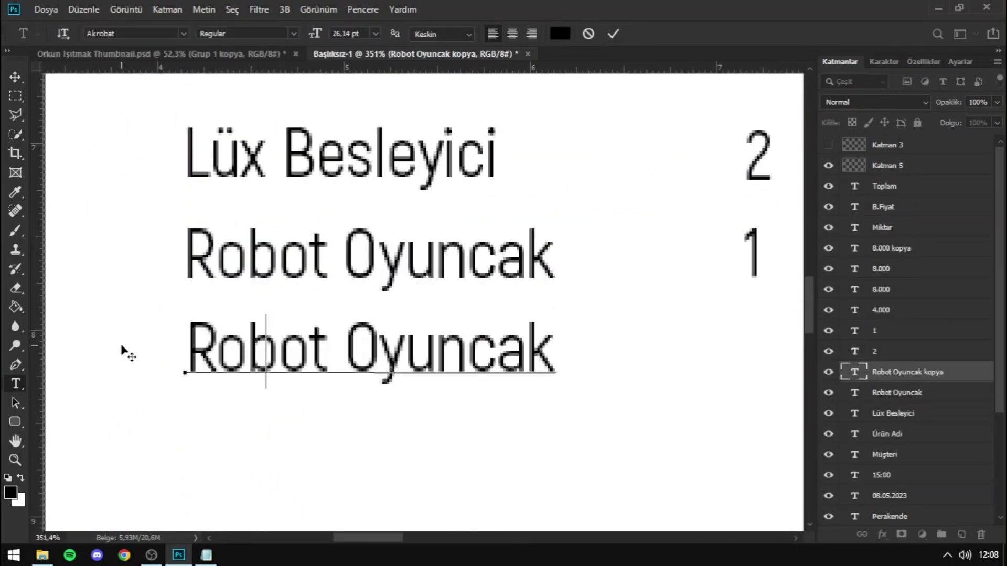
type("Std Köpek Maması")
scroll(378, 277, "up", 2)
- Give Std Köpek Maması quantity 20 and unit price 500
left_click_drag(429, 198, 441, 303)
double_click(441, 304)
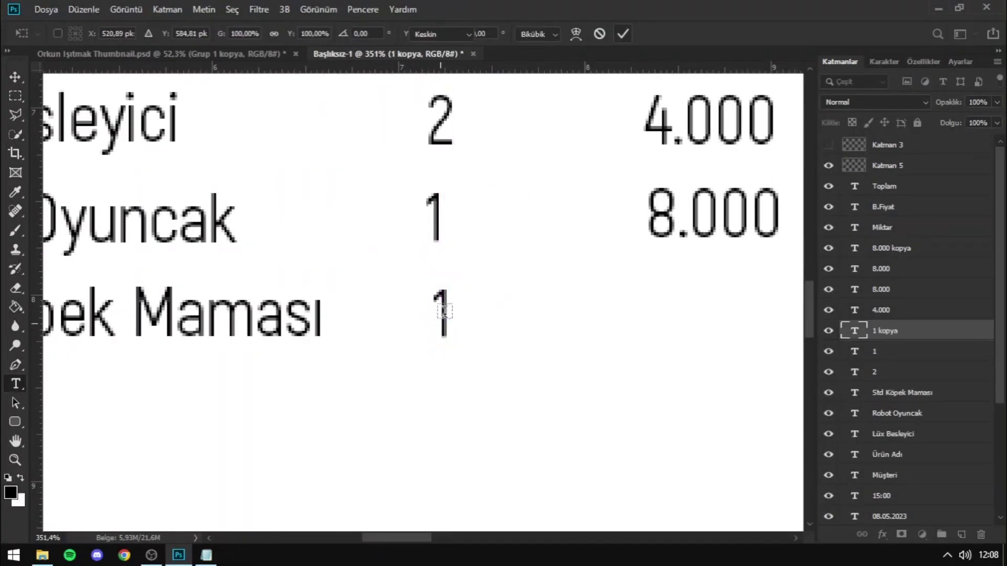
type("20")
key("ctrl+Return")
scroll(505, 289, "down", 3)
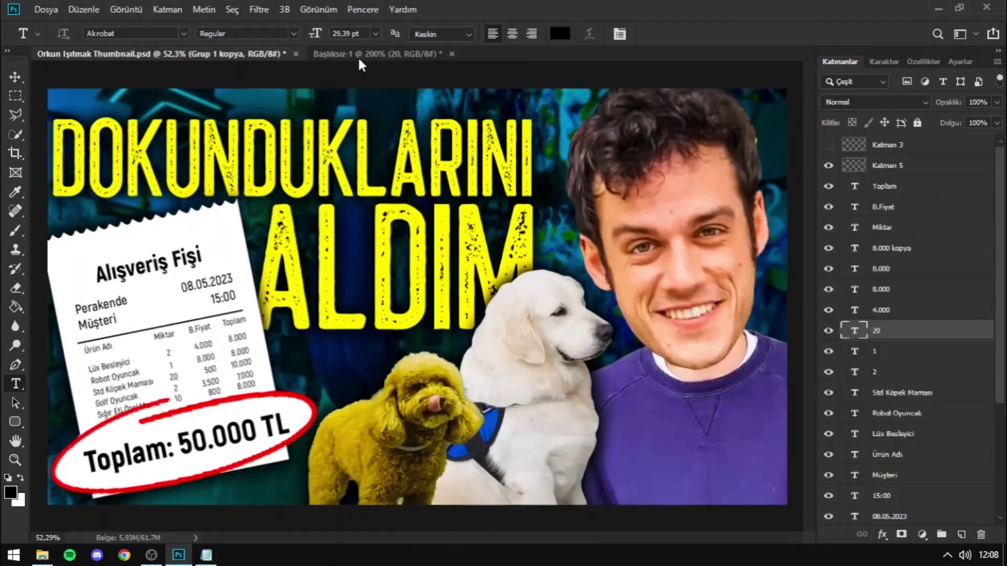
scroll(368, 246, "up", 3)
left_click_drag(309, 248, 553, 249)
double_click(551, 249)
type("500")
key("ctrl+Return")
- Add the 10.000 total for Std Köpek Maması, aligned under the Toplam column
scroll(400, 269, "right", 3)
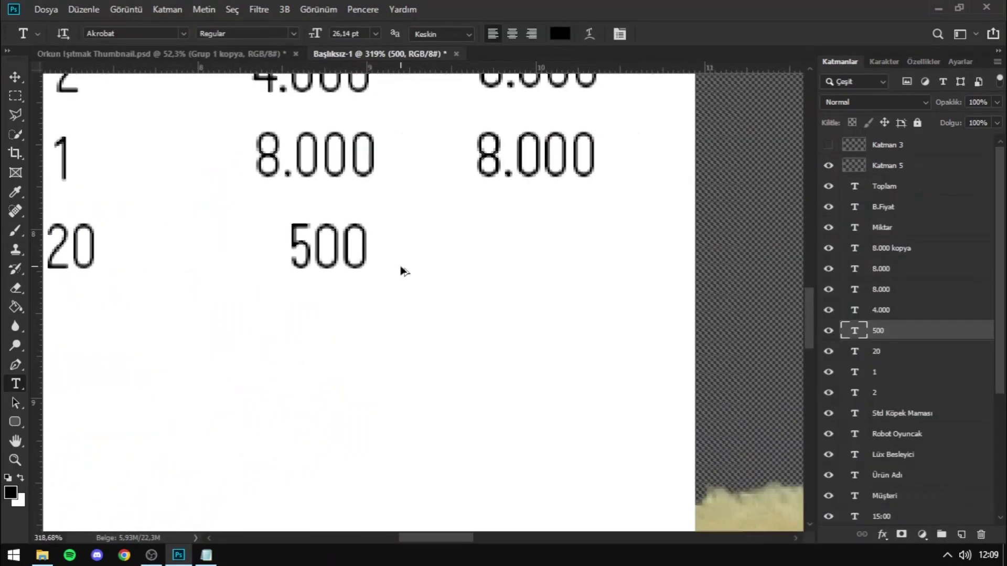
left_click_drag(400, 270, 608, 270)
double_click(540, 244)
type("10.000")
left_click_drag(543, 201, 551, 210)
left_click(613, 33)
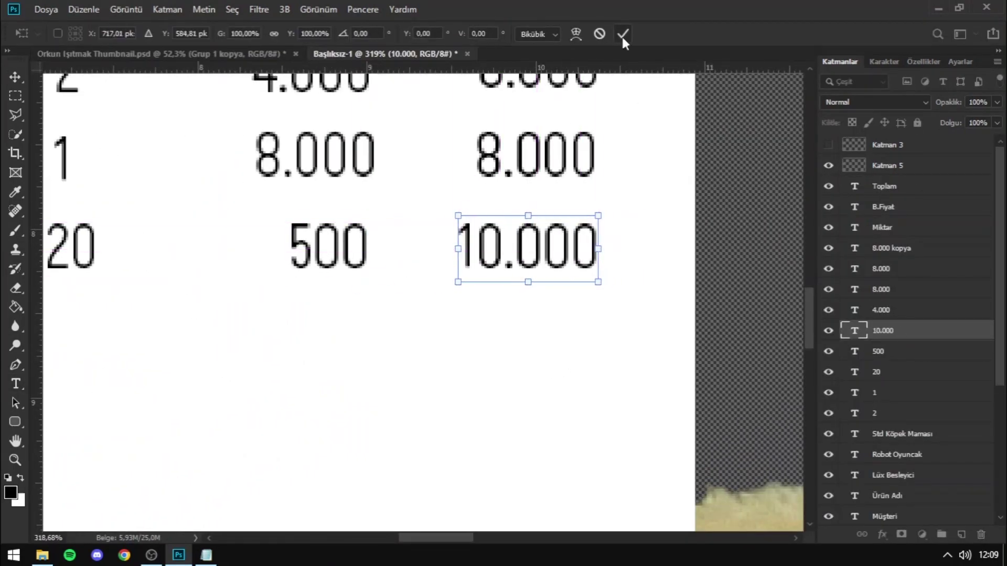
scroll(613, 209, "down", 3)
scroll(756, 433, "up", 2)
- Copy the row down for Golf Oyuncak with quantity 2, price 3.500 and total 7.000
key("ctrl+t")
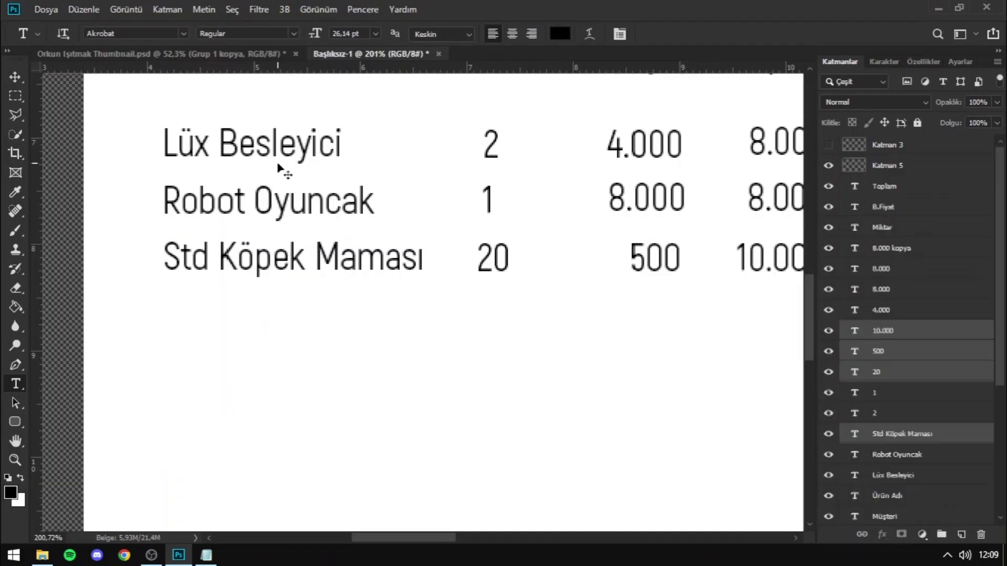
left_click_drag(315, 255, 330, 310)
scroll(215, 315, "up", 2)
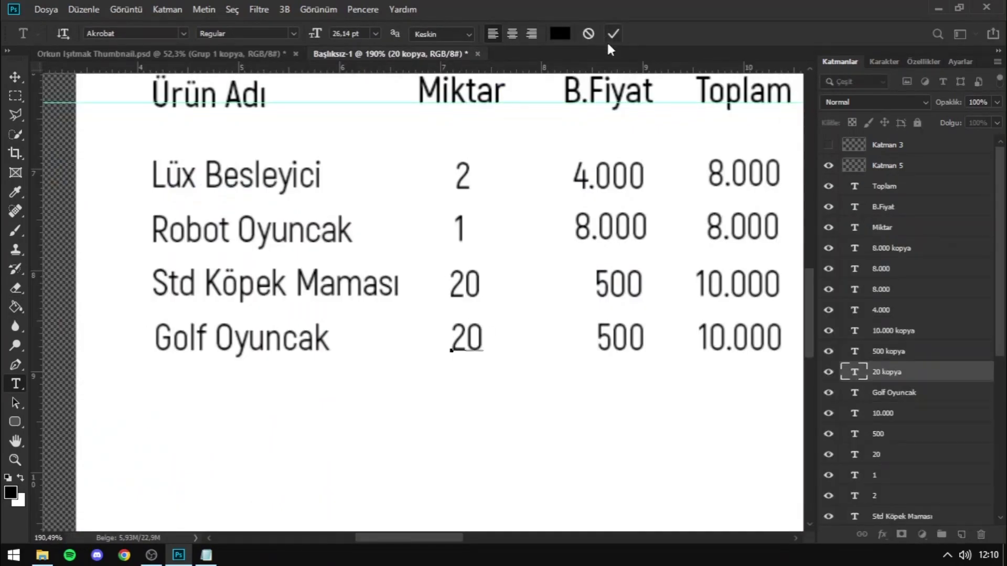
key("BackSpace")
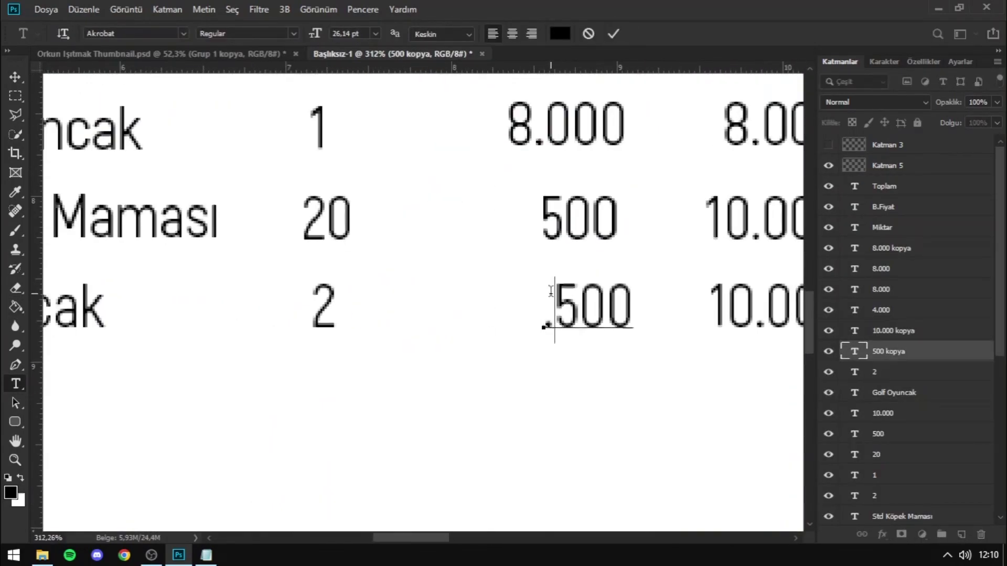
type("3.")
key("ctrl+Return")
type("7")
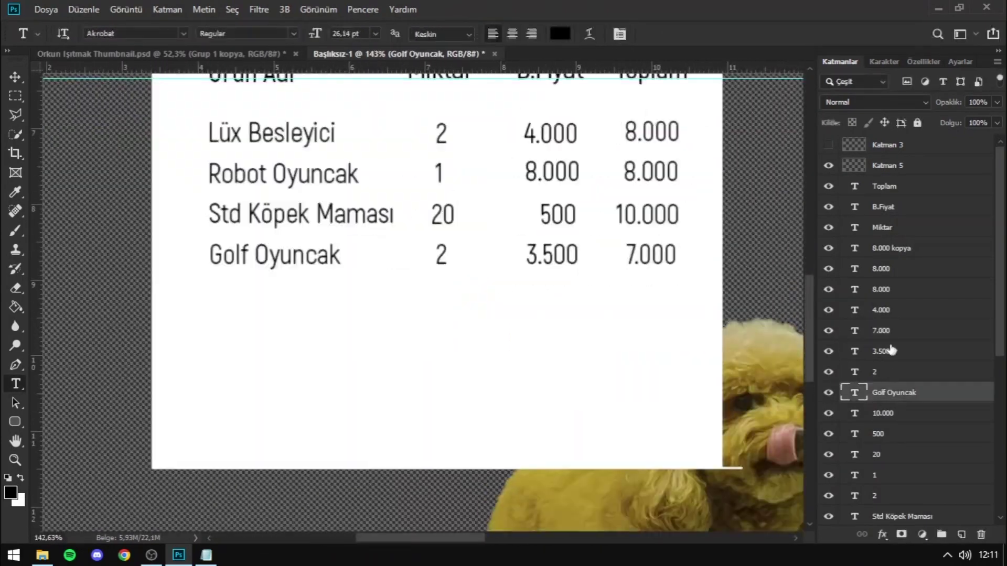
- Add the Sığır Eti Özel Mama row, align the Toplam totals, and fit the receipt on screen
left_click_drag(462, 260, 461, 296)
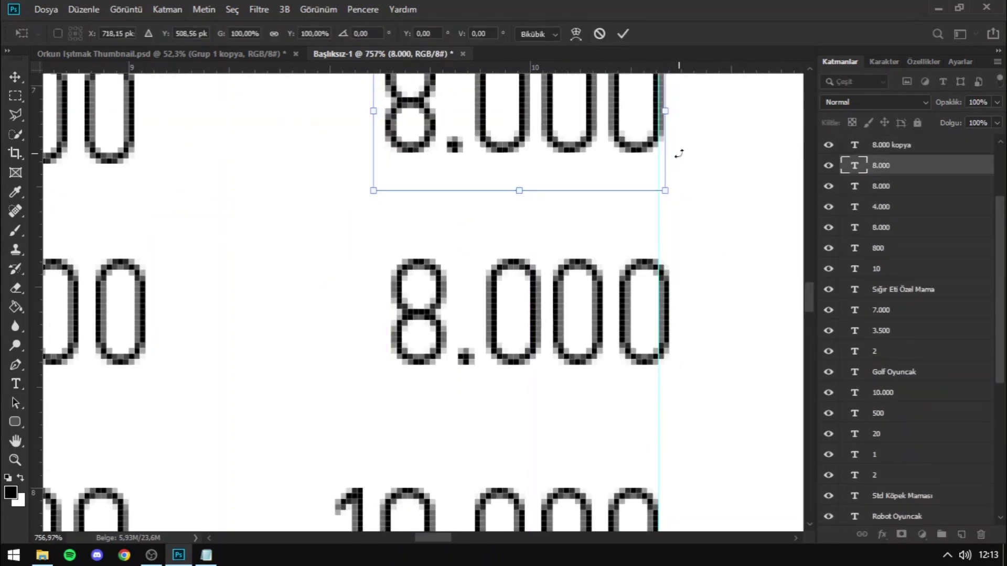
left_click(922, 166, "ctrl")
left_click(881, 392, "ctrl")
left_click(881, 310, "ctrl")
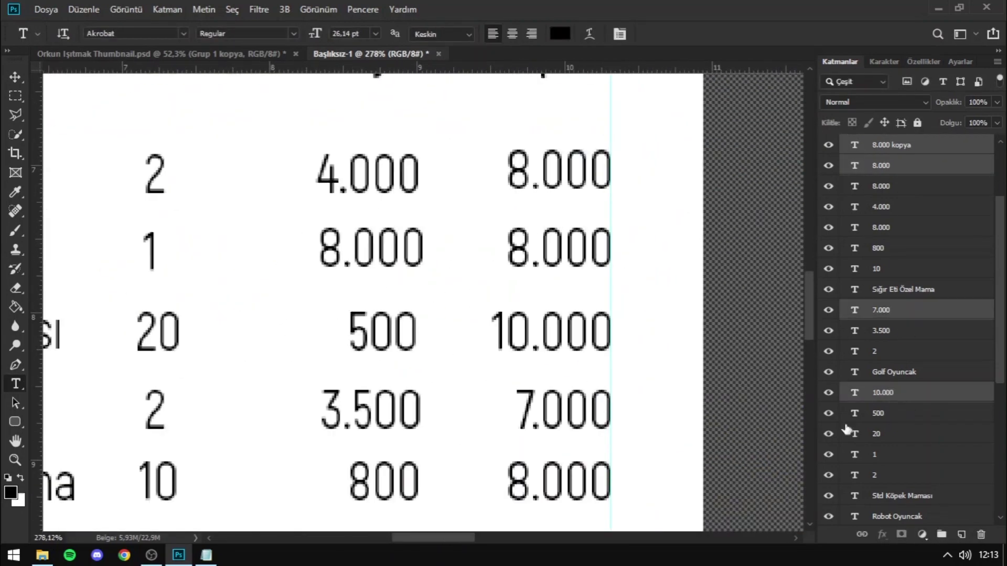
left_click(540, 241, "ctrl+shift")
key("ctrl+0")
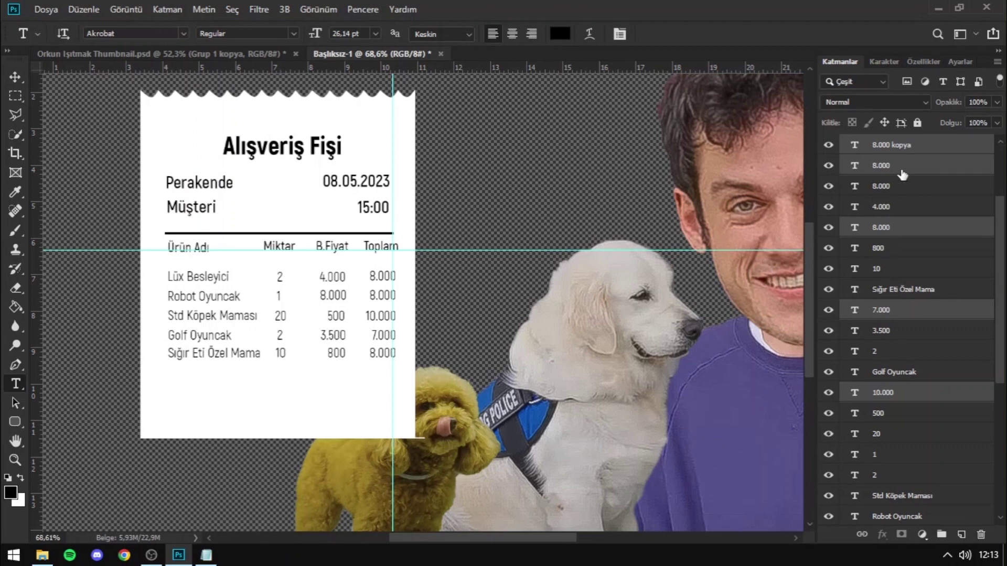
scroll(880, 357, "down", 2)
scroll(879, 367, "down", 3)
- Select the receipt header, item name, quantity and price layers together
scroll(875, 383, "down", 3)
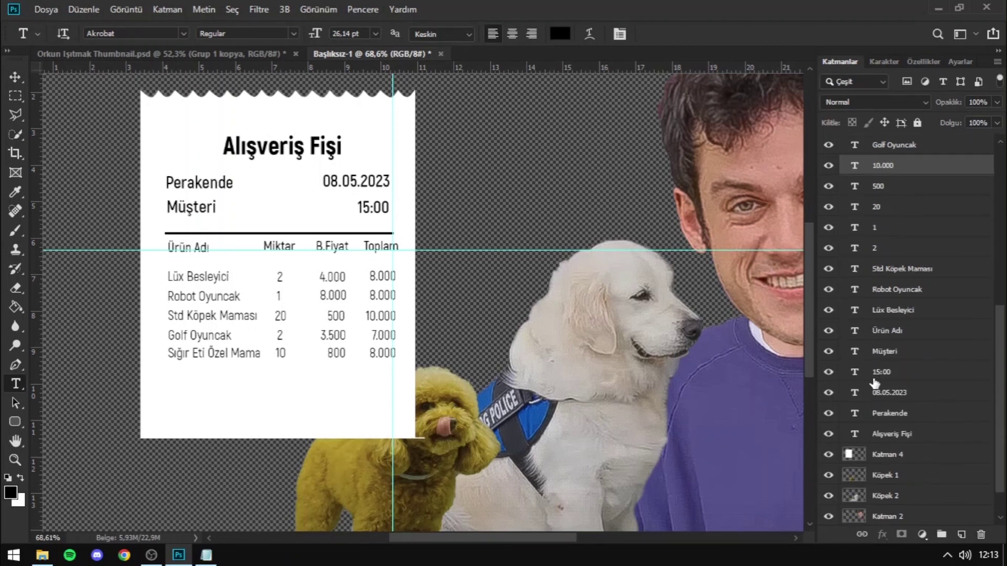
left_click(896, 425, "ctrl")
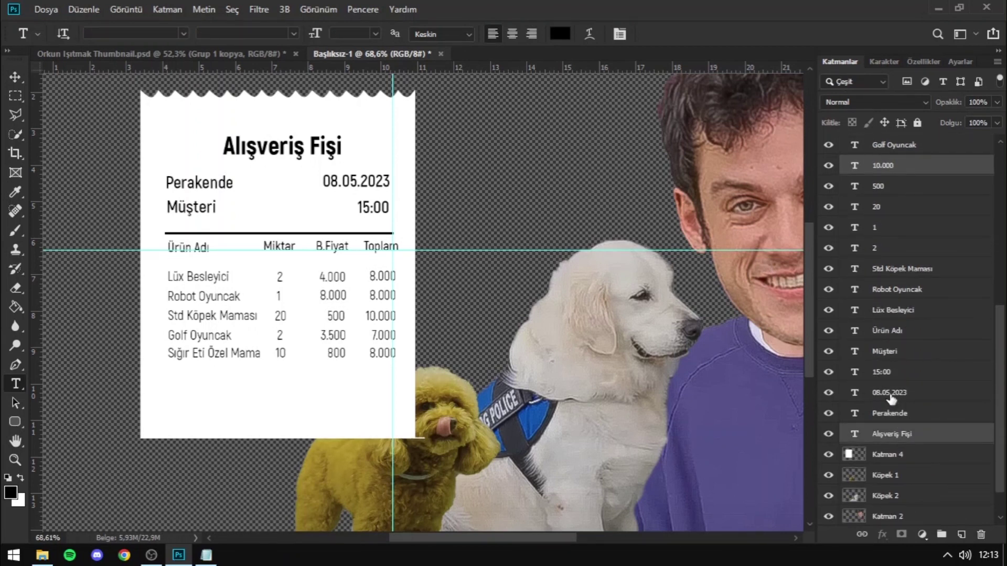
left_click(892, 413, "ctrl")
left_click(891, 393, "ctrl")
left_click(889, 371, "ctrl")
left_click(889, 352, "ctrl")
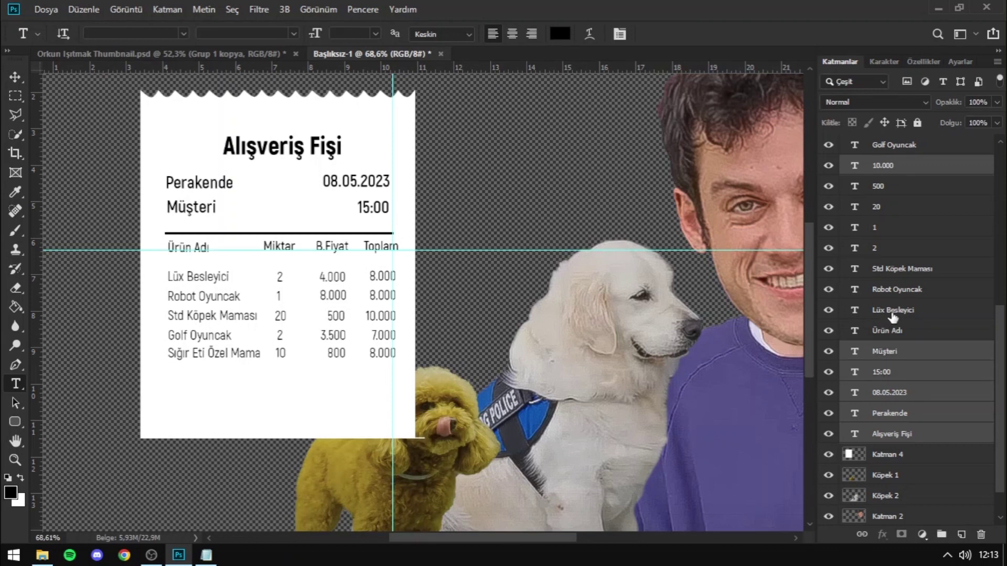
left_click(892, 312, "shift")
left_click(886, 248, "shift")
left_click(886, 219, "shift")
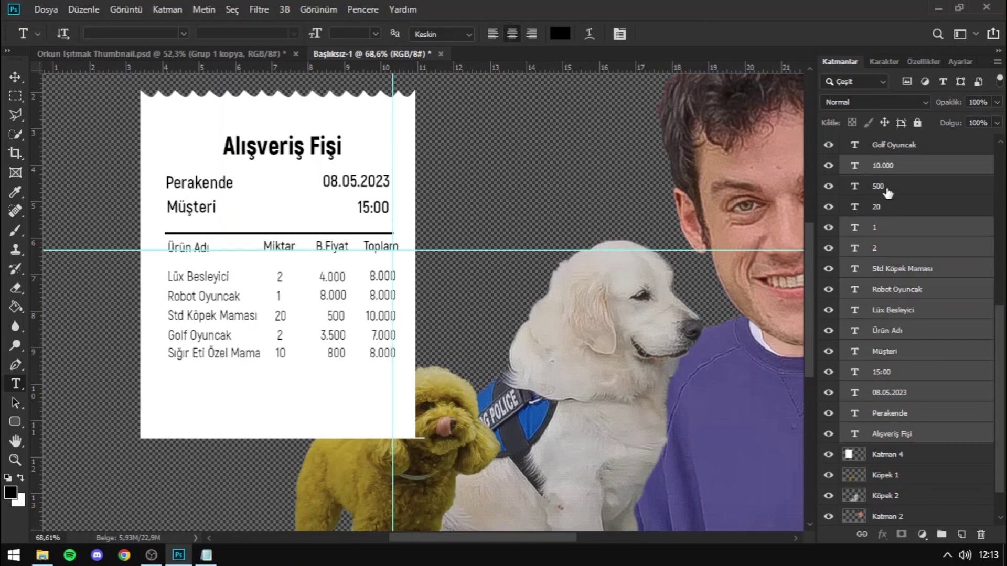
left_click(889, 188, "shift")
left_click(896, 147, "shift")
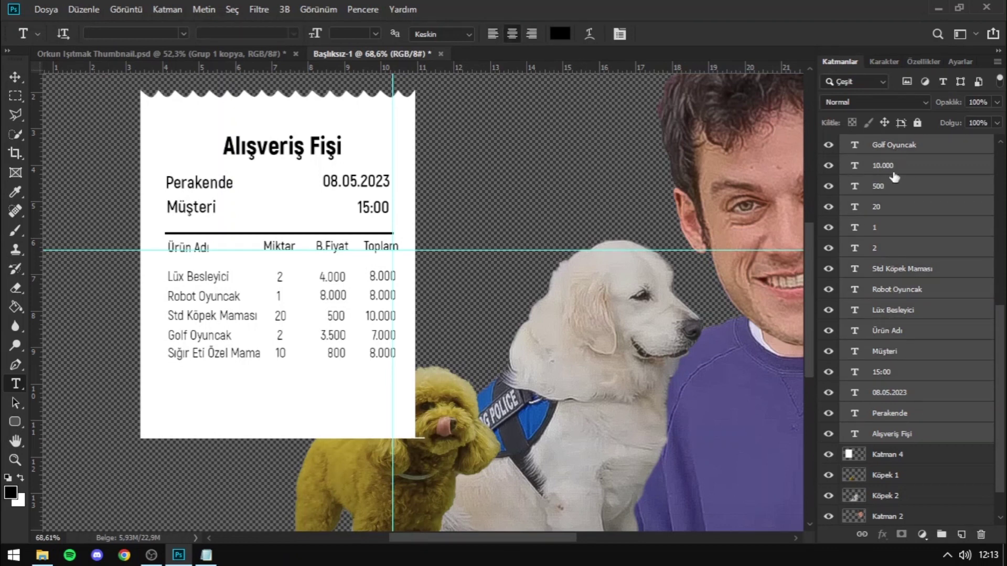
- Extend the selection to every receipt layer from Katman 5 and group them with Ctrl+G
scroll(876, 231, "up", 3)
scroll(899, 287, "up", 4)
scroll(931, 367, "up", 1)
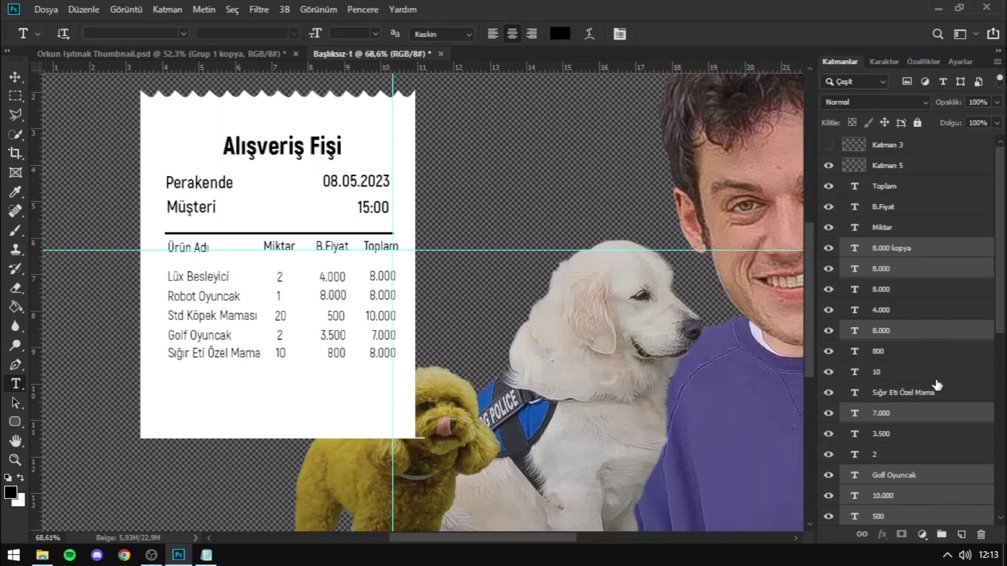
left_click(876, 455, "shift")
left_click(902, 166, "shift")
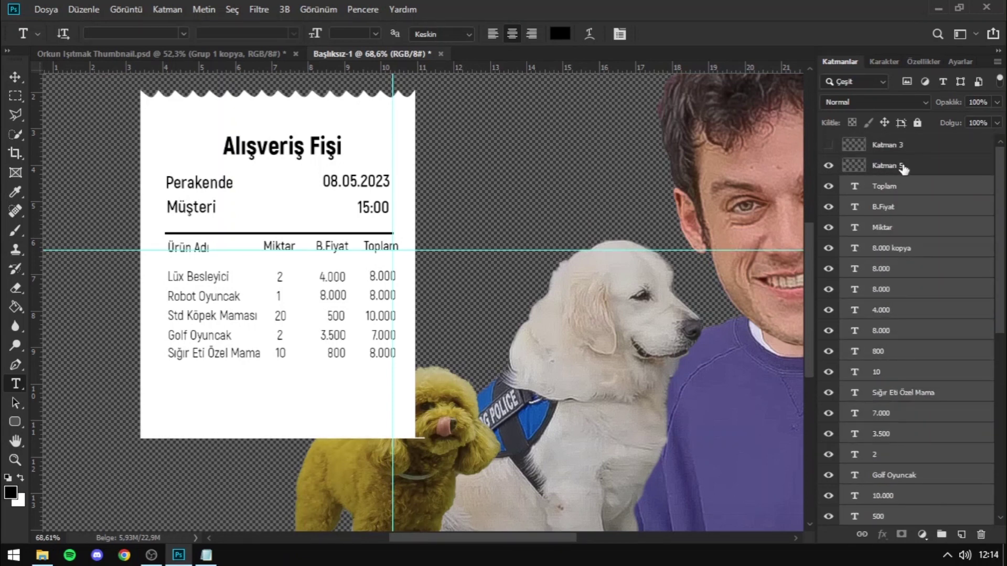
key("ctrl+g")
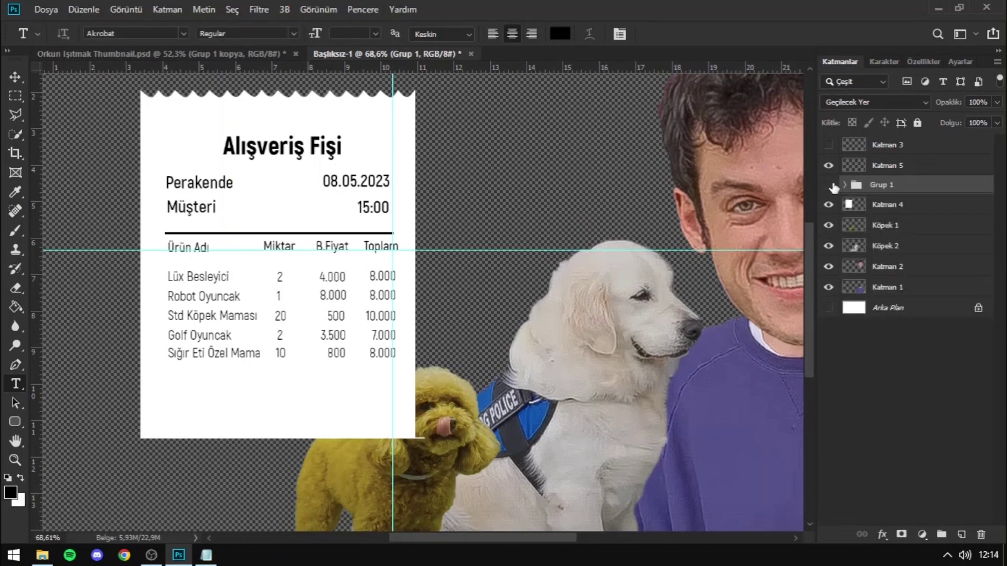
- Expand Grup 1 to check its contents, then collapse and select it
left_click(844, 185)
left_click(901, 412)
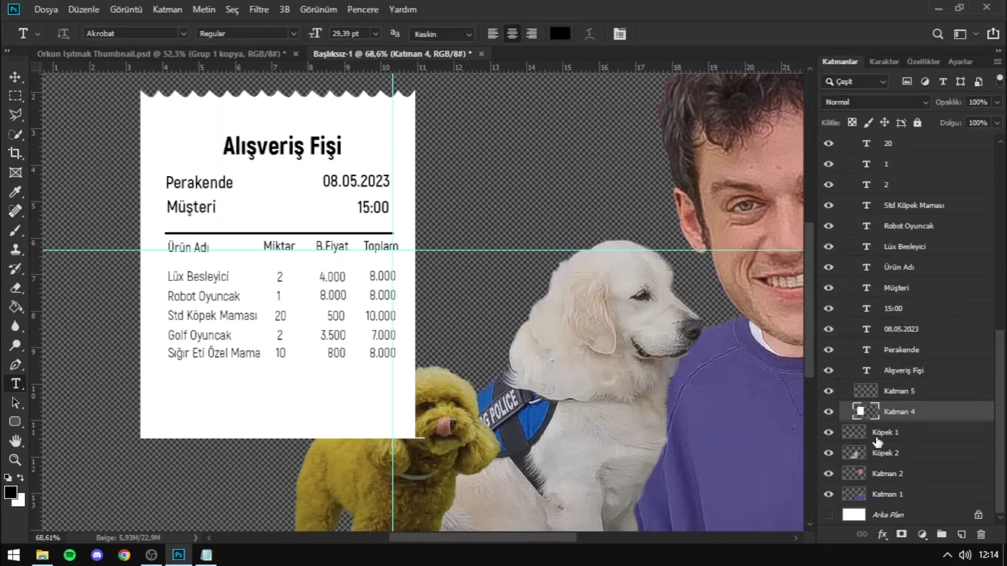
scroll(878, 442, "up", 3)
scroll(892, 367, "up", 3)
scroll(423, 300, "up", 1)
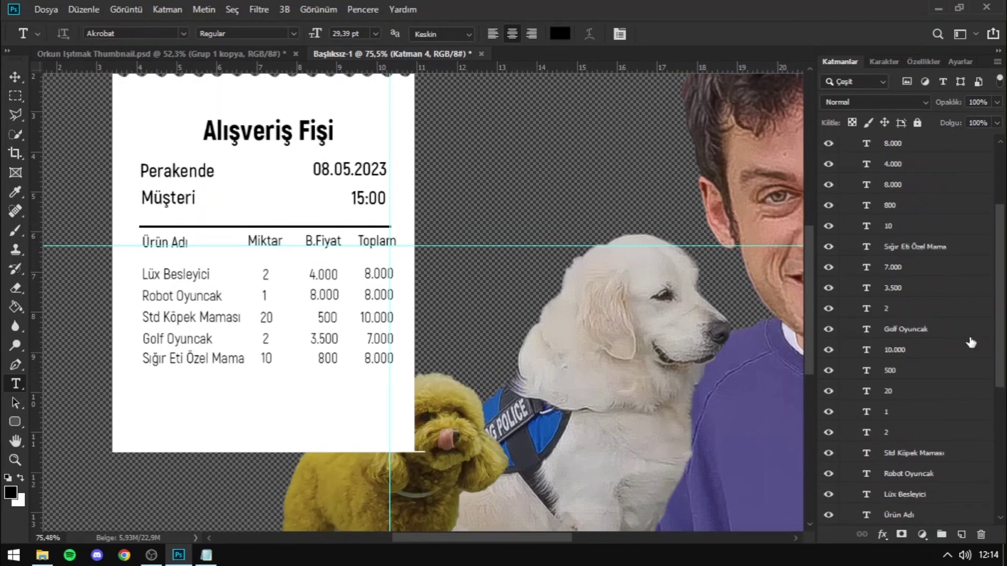
scroll(944, 315, "up", 2)
scroll(918, 263, "up", 1)
left_click(843, 164)
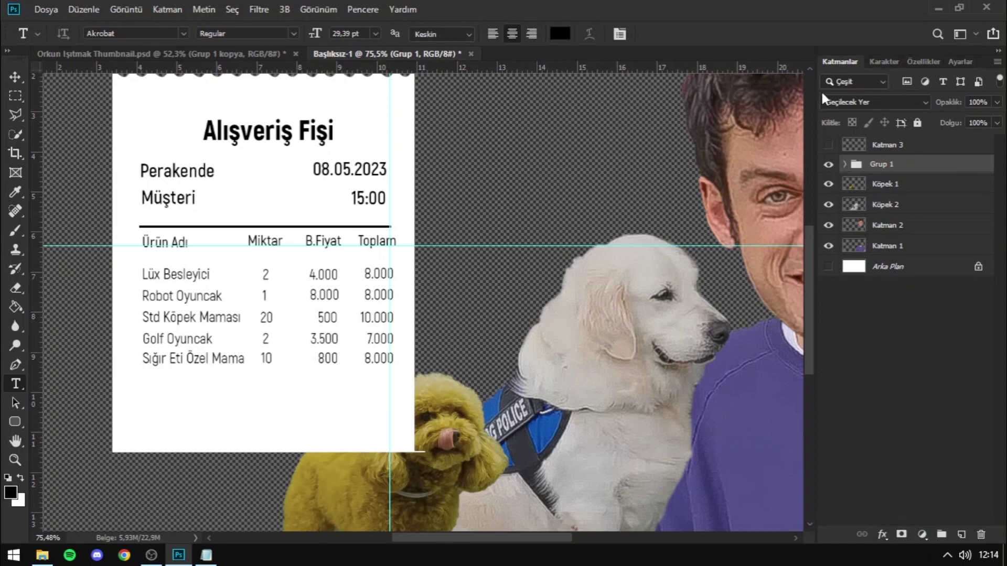
scroll(671, 201, "down", 3)
left_click(827, 165)
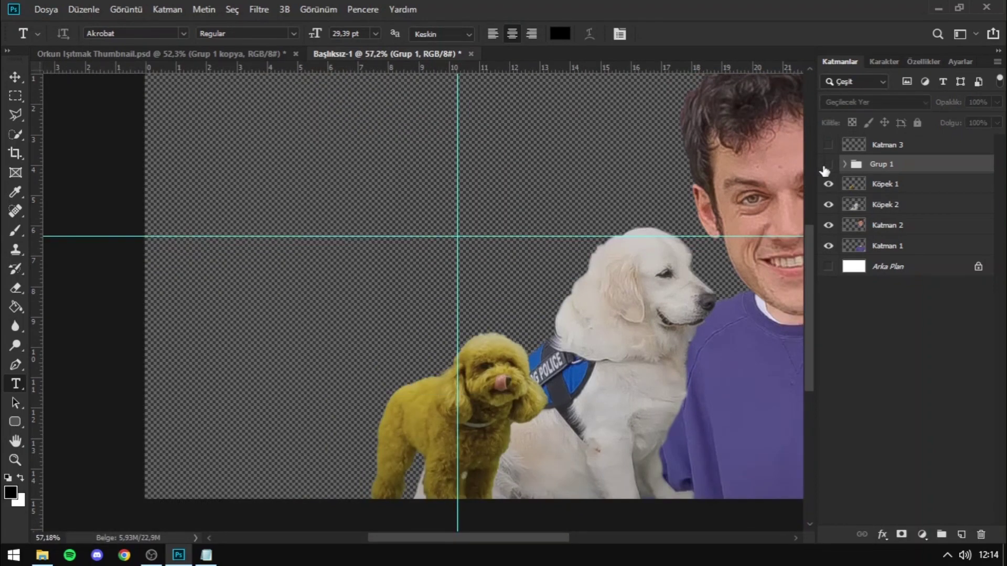
scroll(401, 288, "up", 2)
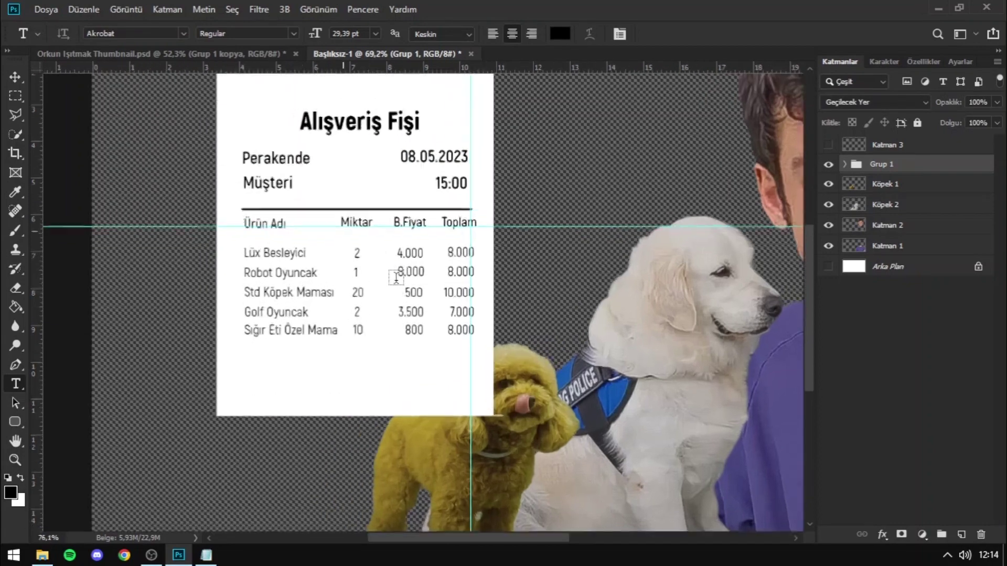
scroll(401, 288, "up", 2)
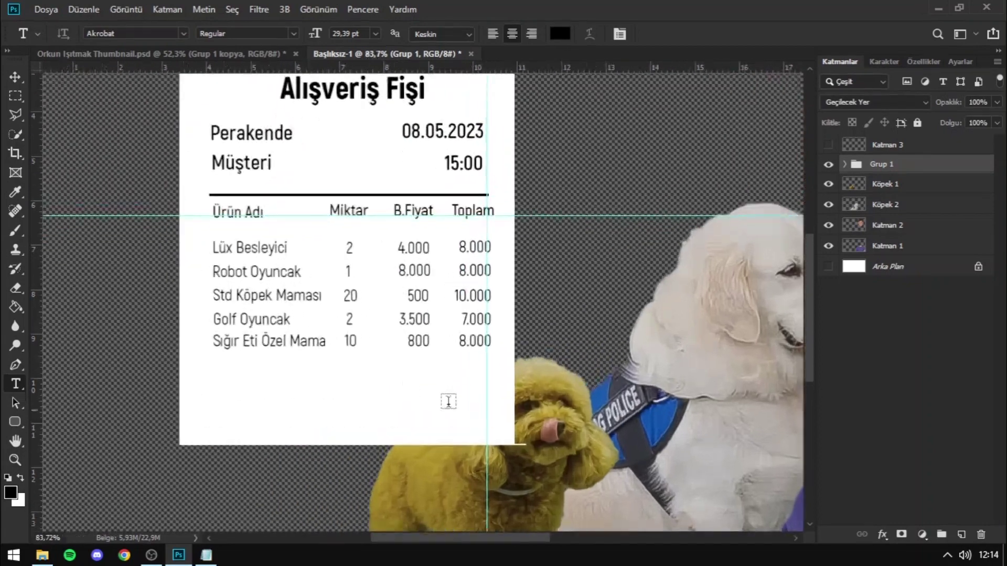
left_click(161, 60)
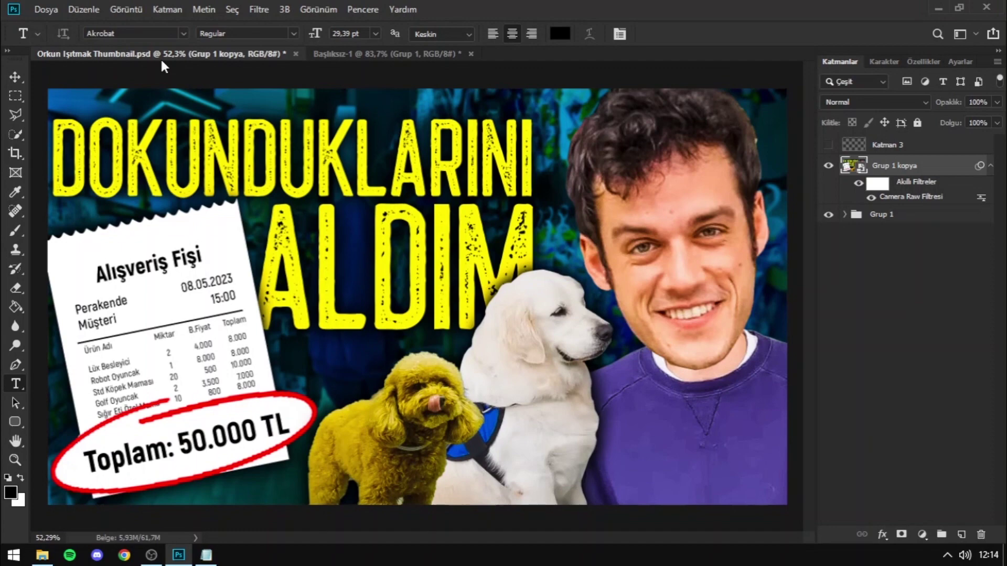
left_click(322, 54)
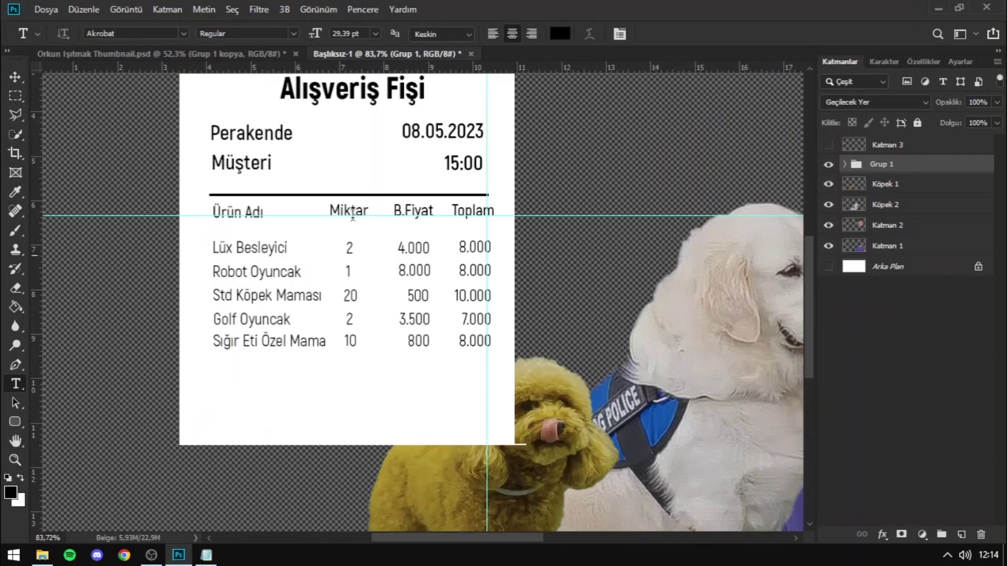
scroll(283, 264, "up", 1)
scroll(288, 272, "down", 2)
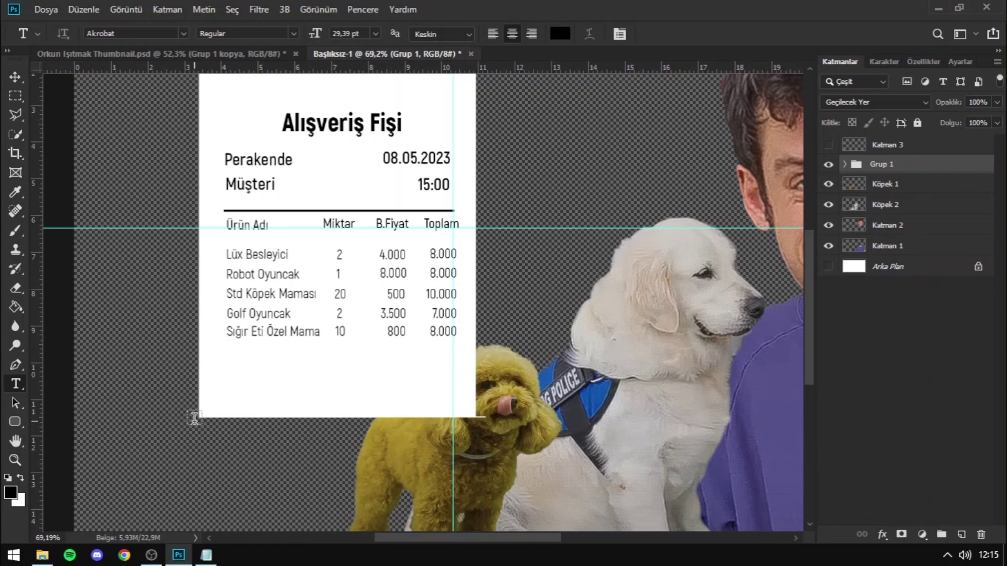
- Type 'TOPLAM: 50.000 TL' below the items in Black weight, scaled up and centred
left_click(262, 377)
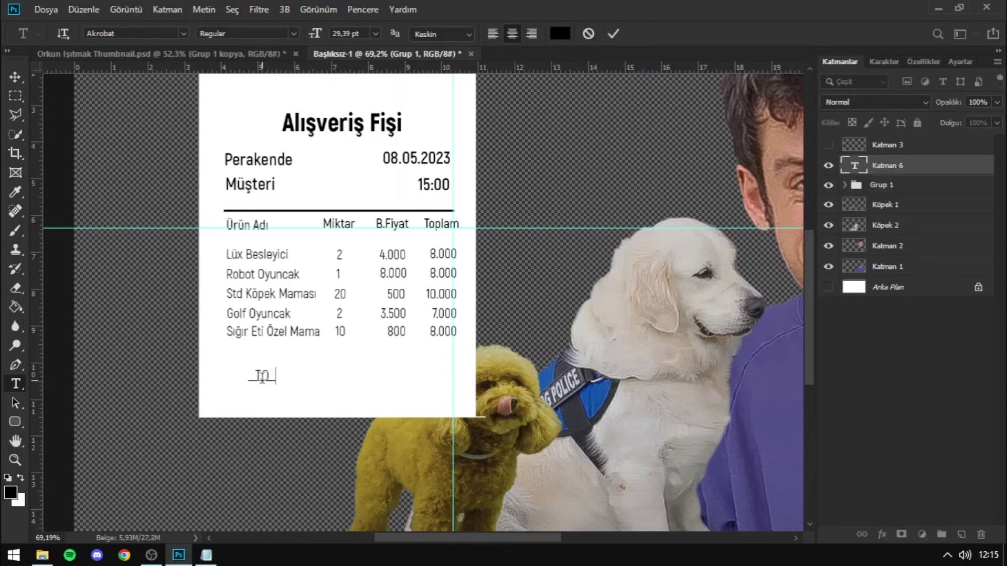
type("PLAM")
type(": 50 ")
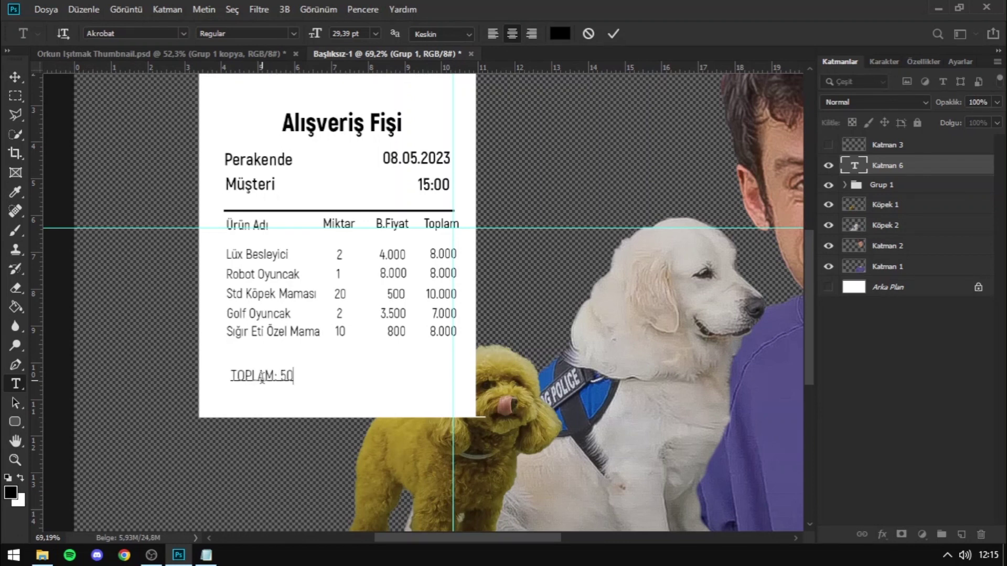
type(".000")
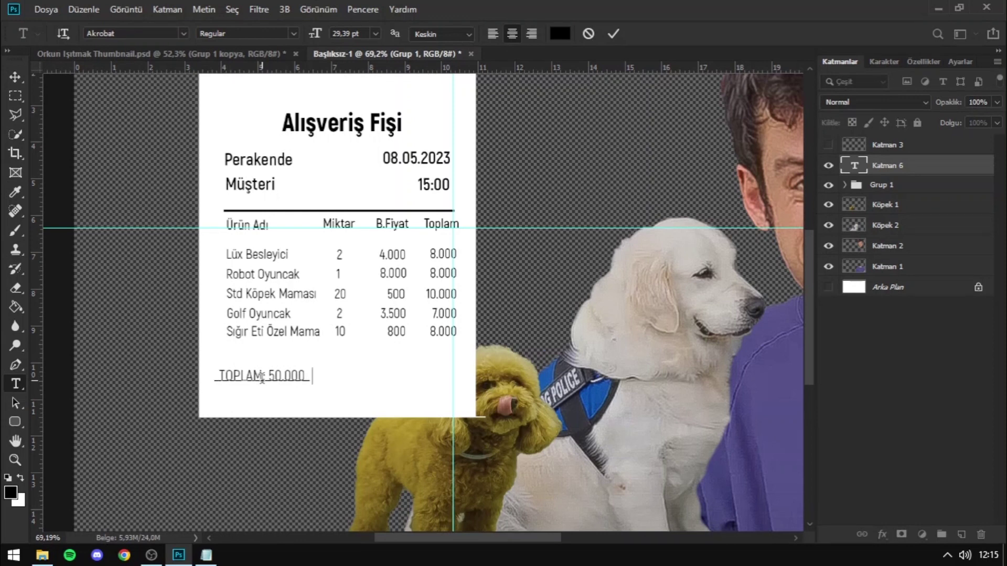
type("TL")
key("ctrl+Return")
left_click(288, 34)
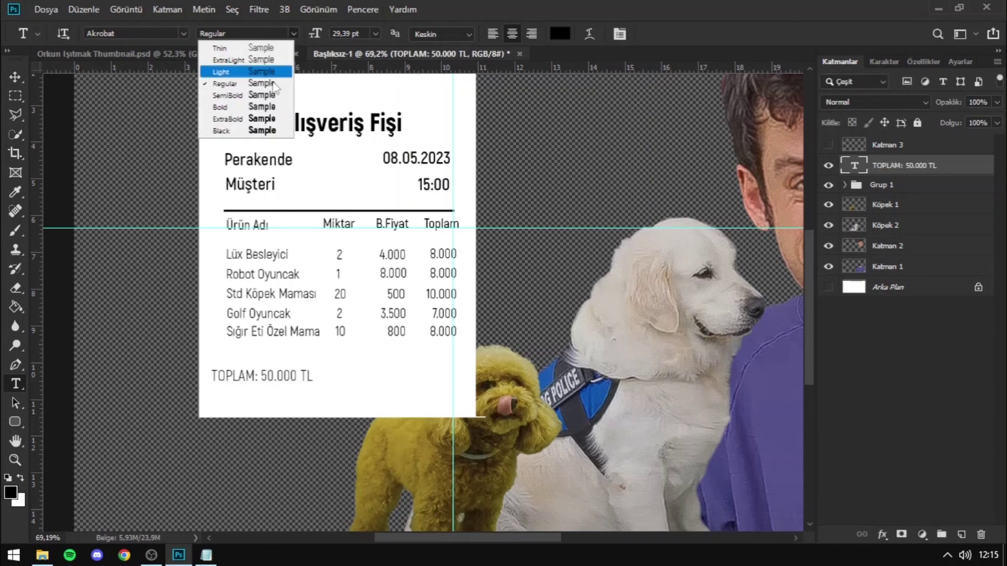
left_click(247, 131)
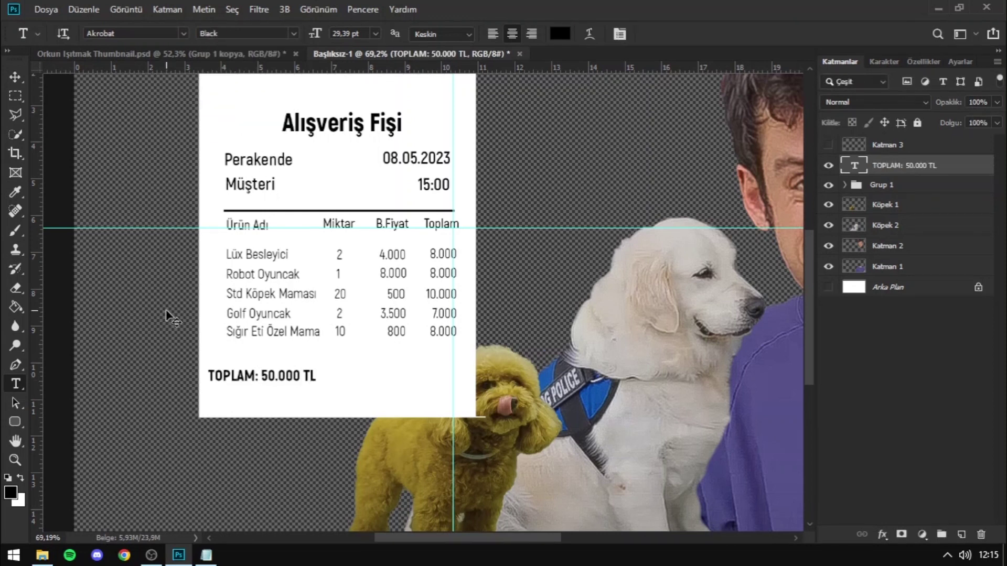
key("ctrl+t")
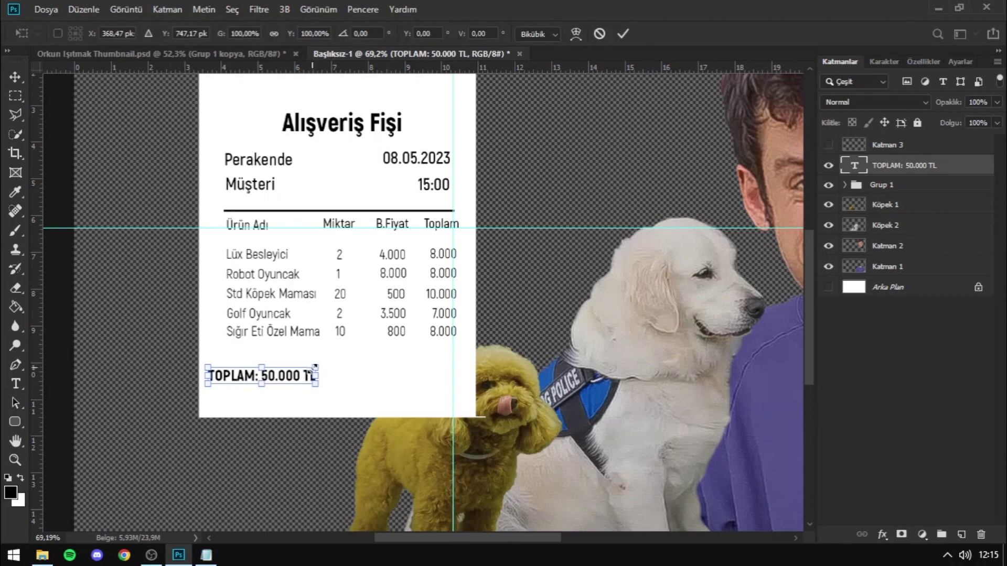
mouse_move(315, 367)
left_mouse_down()
mouse_move(358, 361)
mouse_move(396, 391)
left_mouse_up()
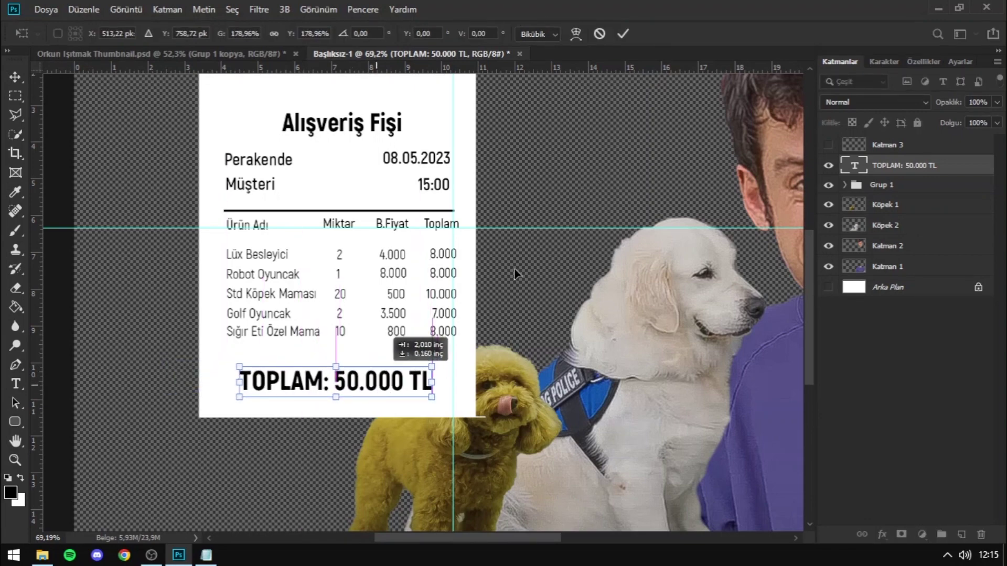
left_click(621, 33)
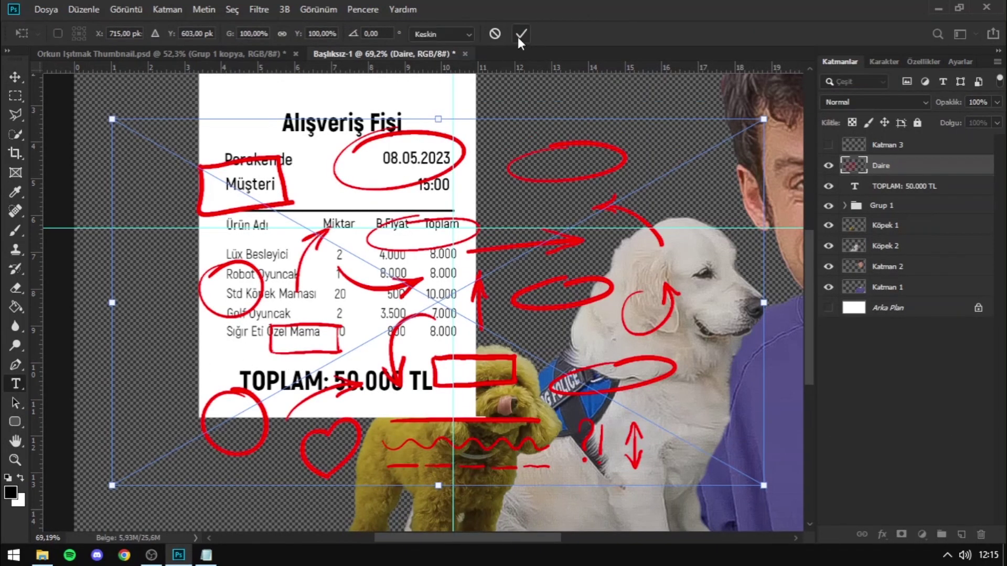
- Confirm placement of the red doodles layer
left_click(521, 35)
scroll(304, 165, "up", 1)
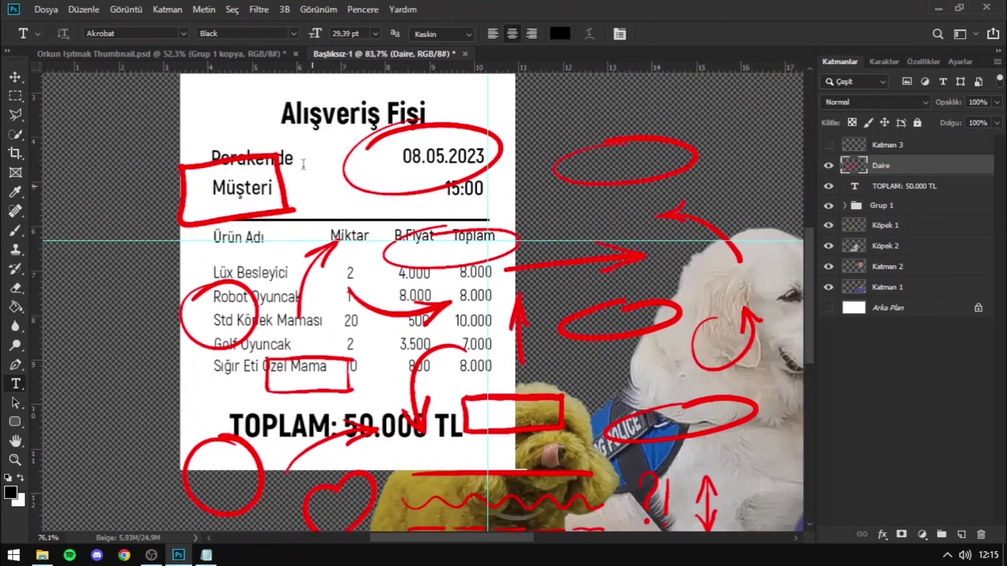
scroll(412, 235, "up", 1)
scroll(367, 286, "up", 1)
scroll(367, 286, "up", 1)
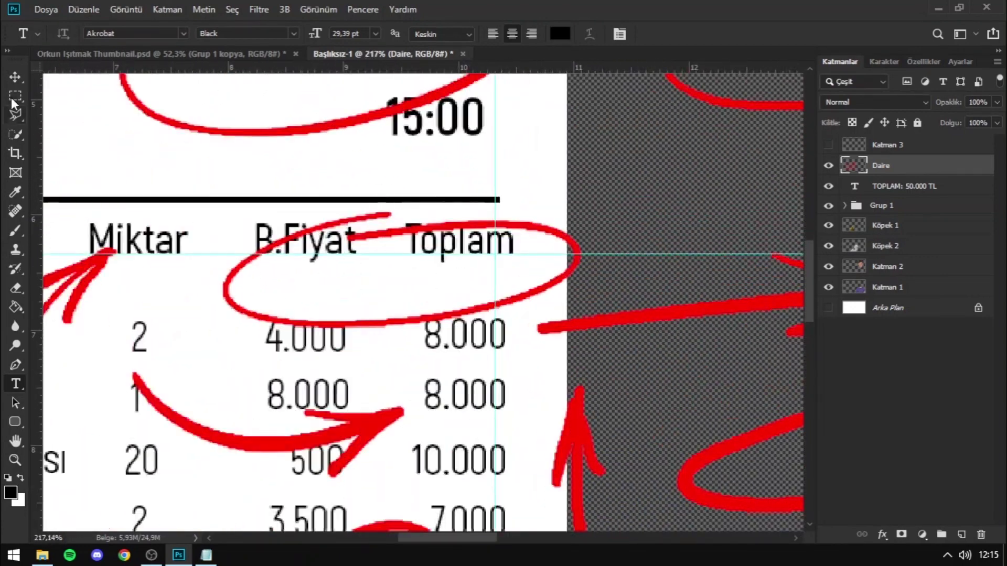
- Lasso around the red ellipse and copy it onto its own layer
left_click(17, 115)
left_click(206, 220)
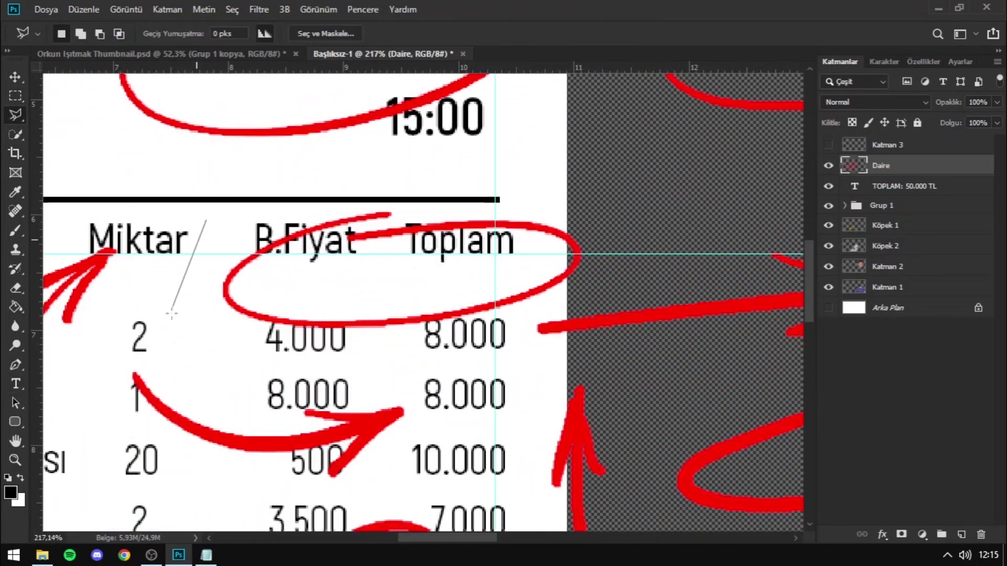
left_click(177, 325)
left_click(380, 395)
left_click(500, 338)
left_click(545, 300)
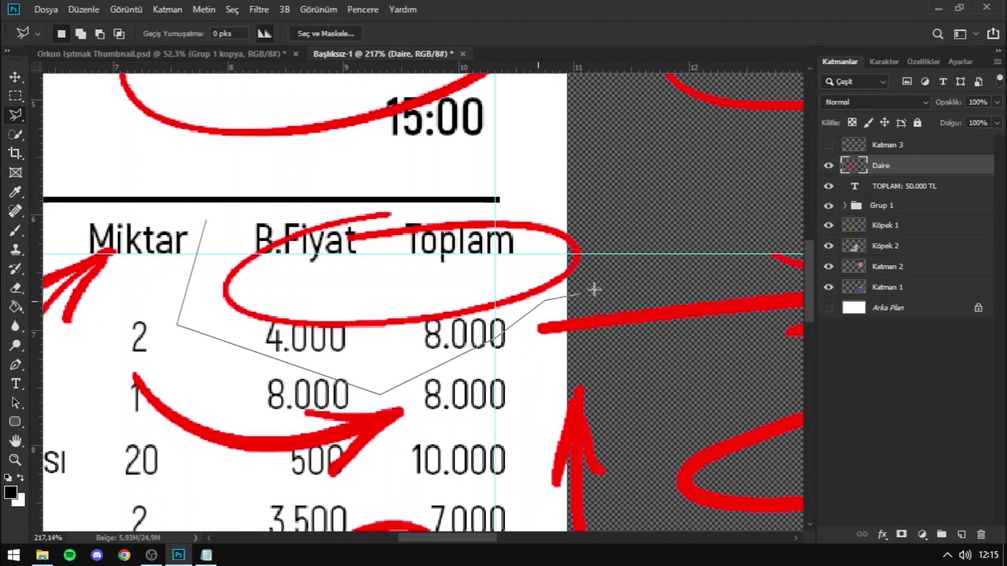
left_click(621, 272)
left_click(618, 182)
left_click(485, 172)
left_click(292, 176)
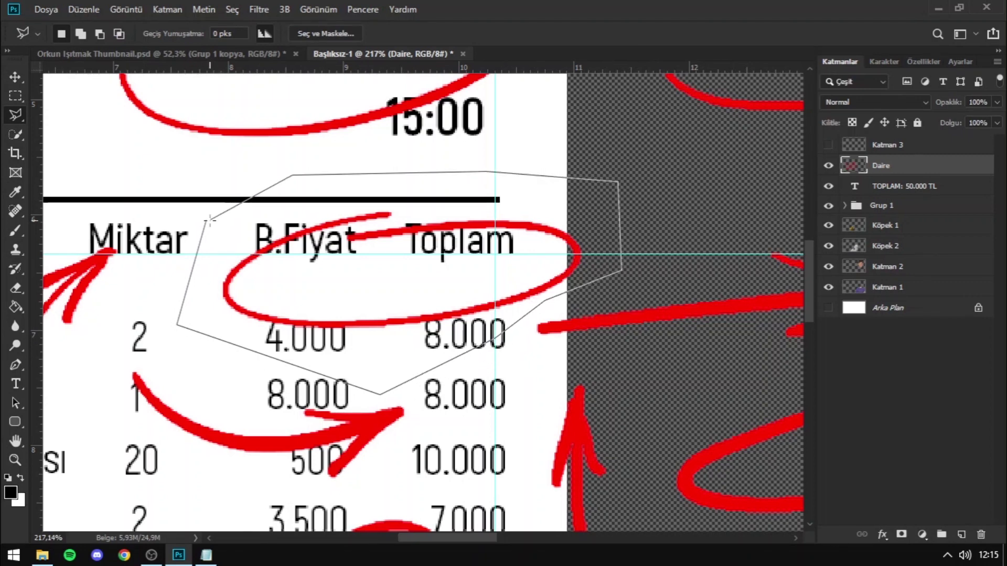
left_click(208, 219)
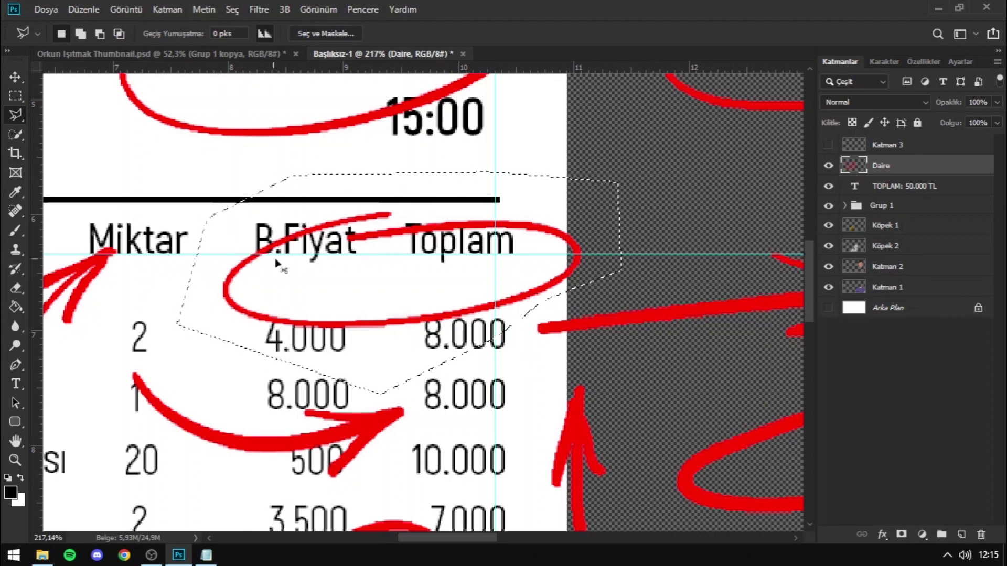
key("ctrl+j")
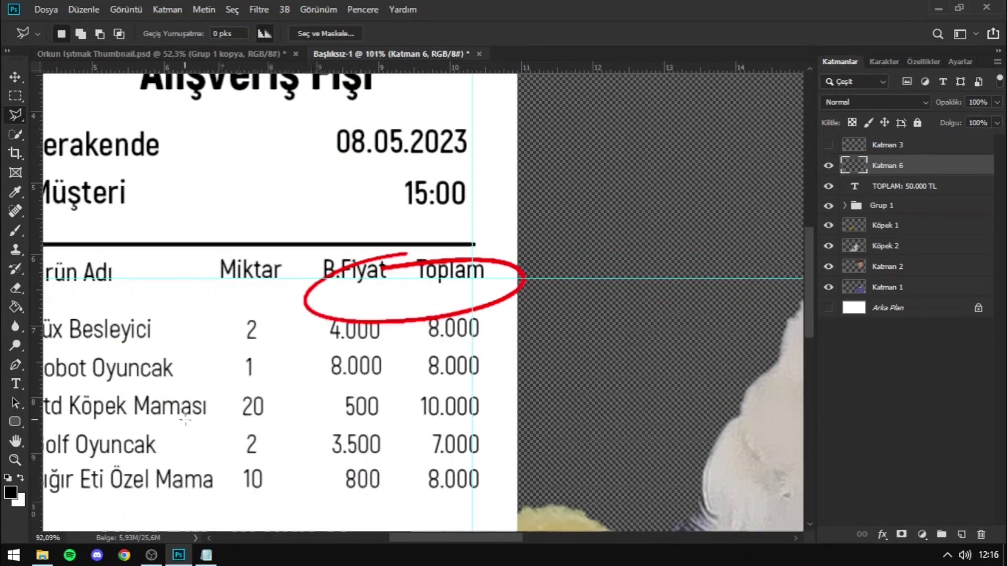
- Enlarge, rotate and move the red ellipse so it circles the TOPLAM total
scroll(208, 420, "down", 2)
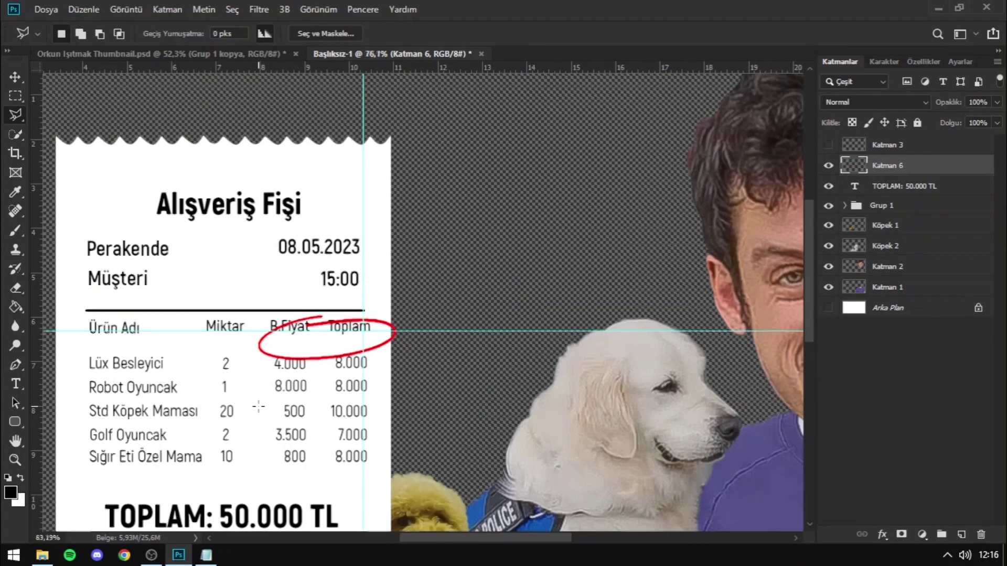
scroll(208, 419, "down", 1)
scroll(207, 419, "up", 1)
scroll(207, 420, "up", 1)
scroll(208, 420, "down", 3)
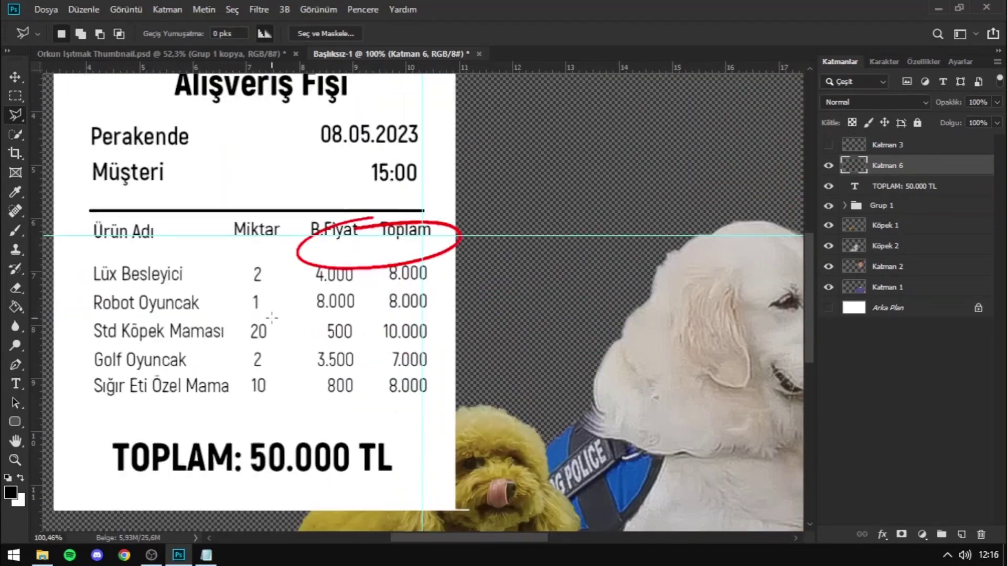
scroll(419, 262, "left", 2)
key("ctrl+t")
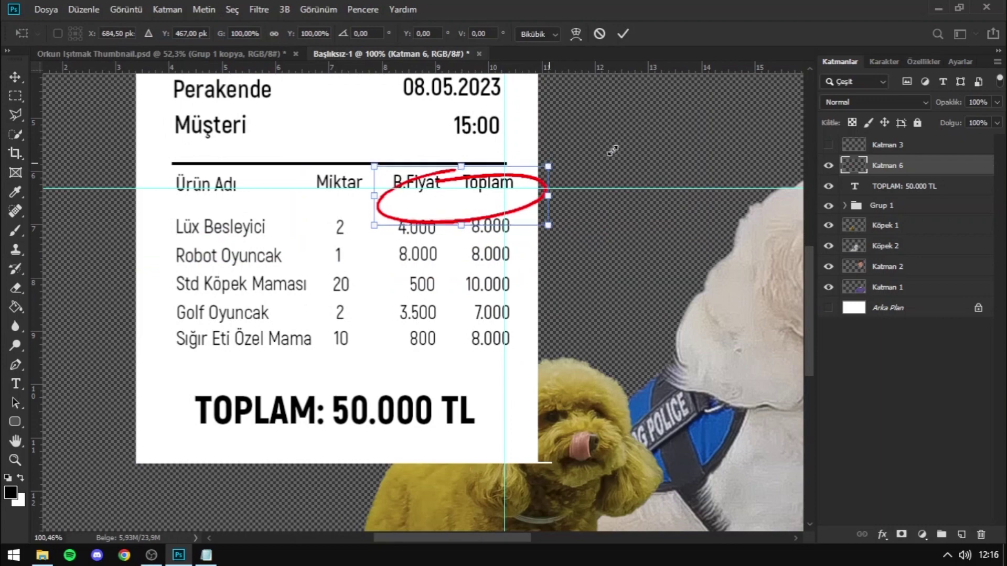
left_click_drag(544, 171, 649, 128)
left_click_drag(513, 257, 435, 400)
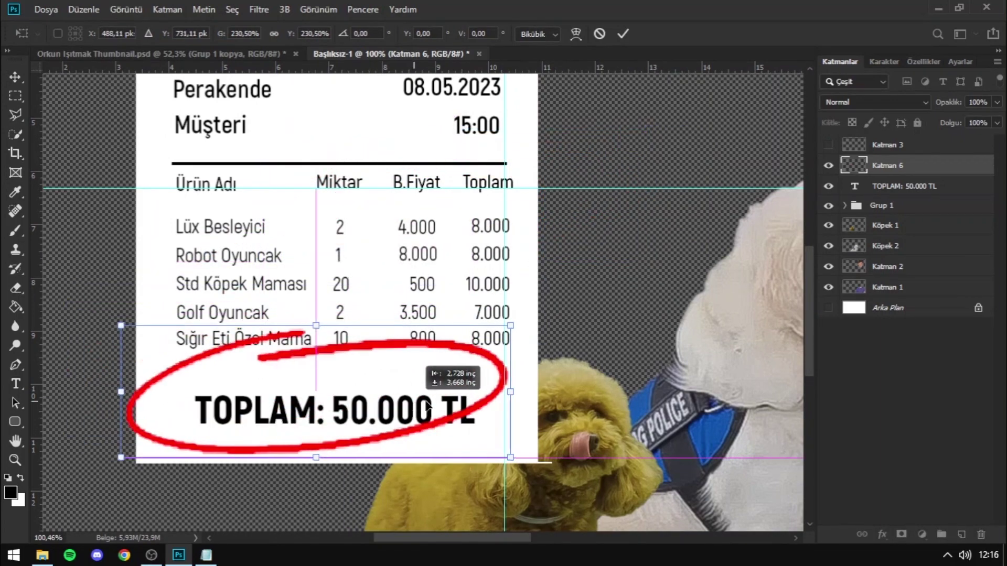
scroll(434, 399, "down", 1)
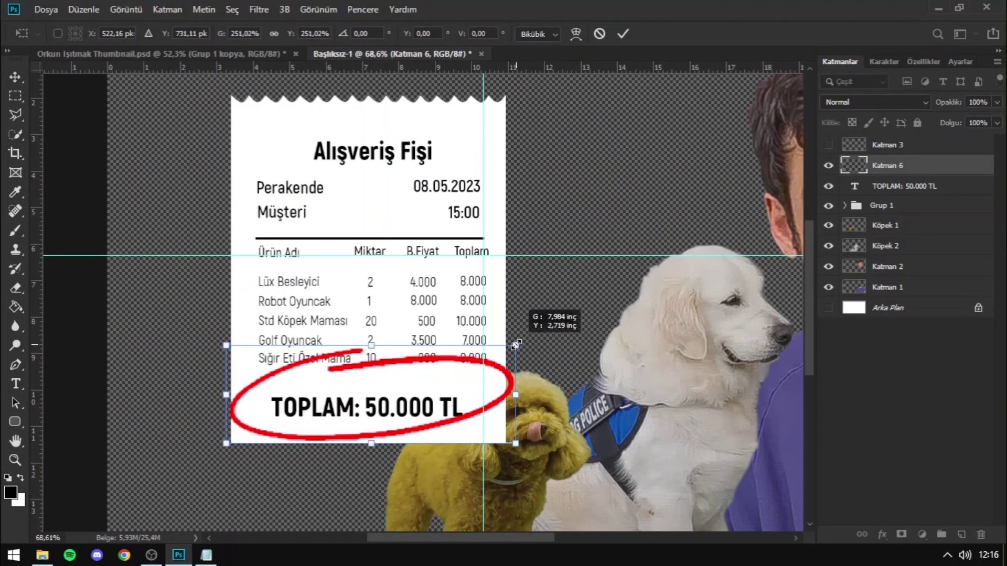
left_click_drag(503, 348, 523, 356)
left_click(622, 35)
key("l")
scroll(213, 442, "up", 5)
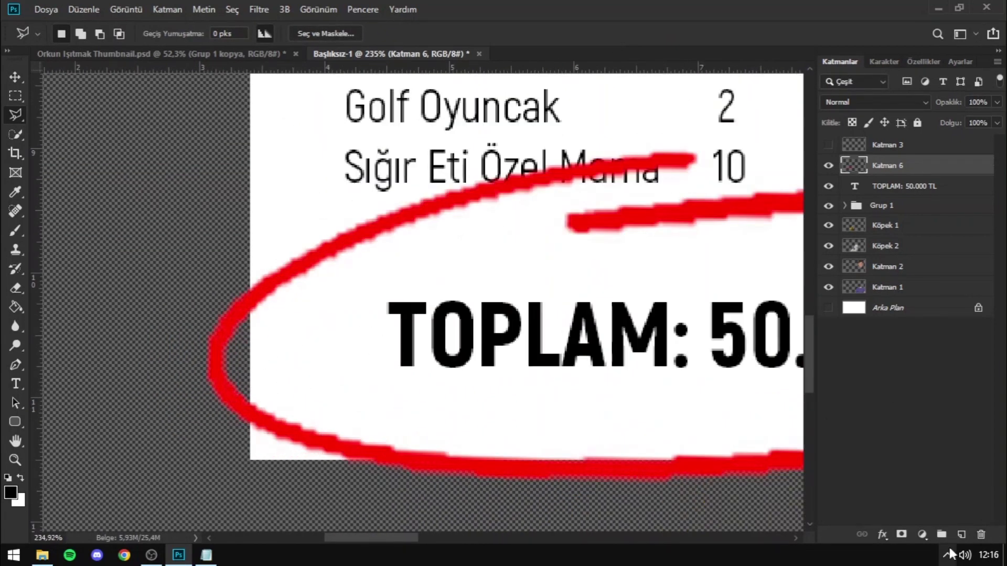
- Add a new layer, Katman 7, beneath the red ellipse layer
left_click(961, 536)
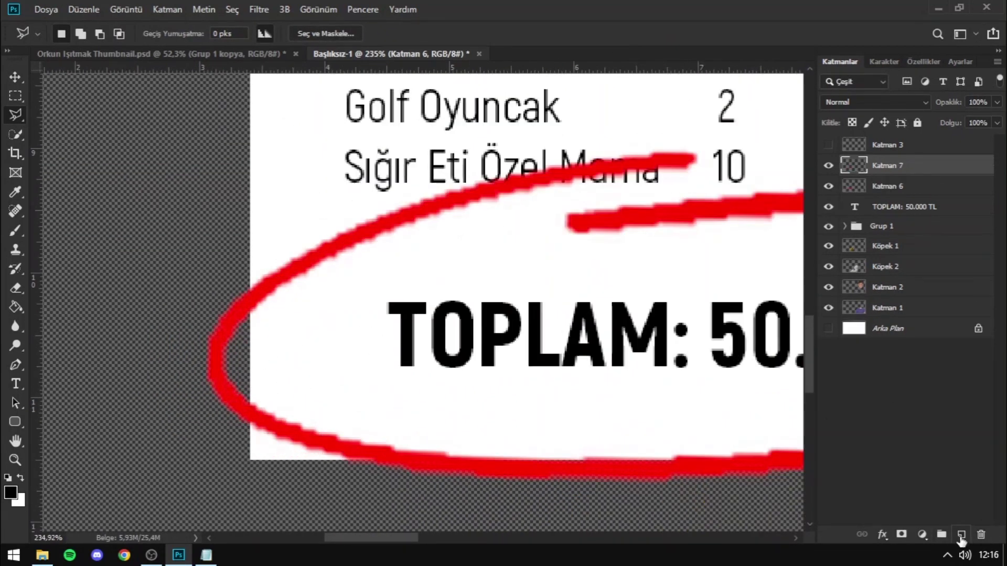
key("ctrl+z")
left_click_drag(886, 175, 886, 195)
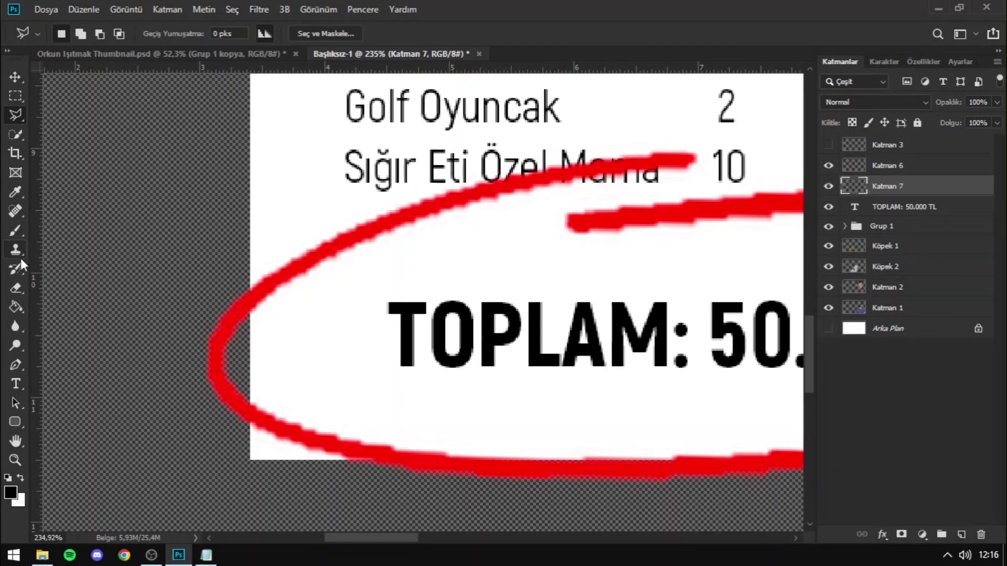
- Paint white with the brush just inside the ellipse's left end
left_click(12, 234)
key("x")
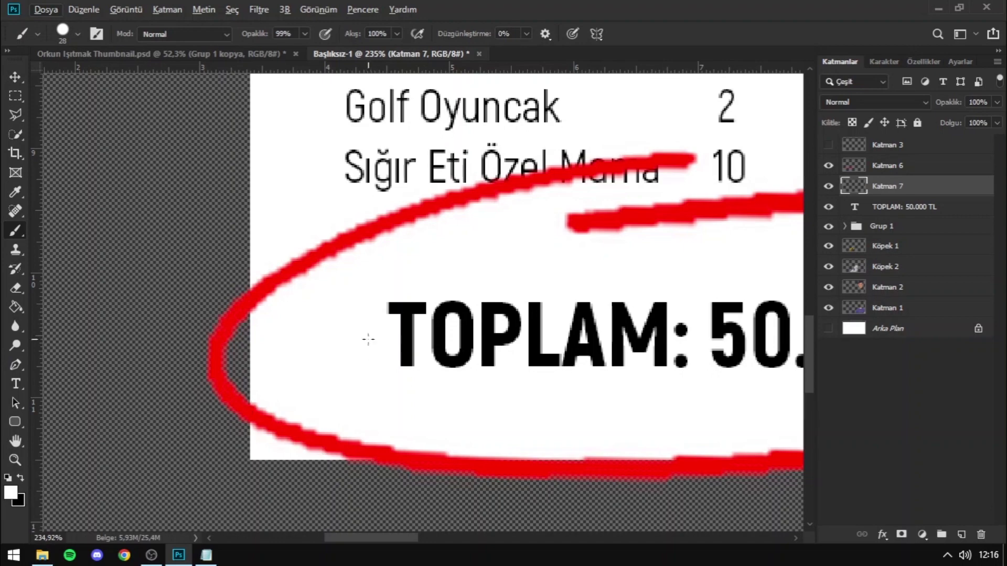
left_click_drag(237, 401, 257, 318)
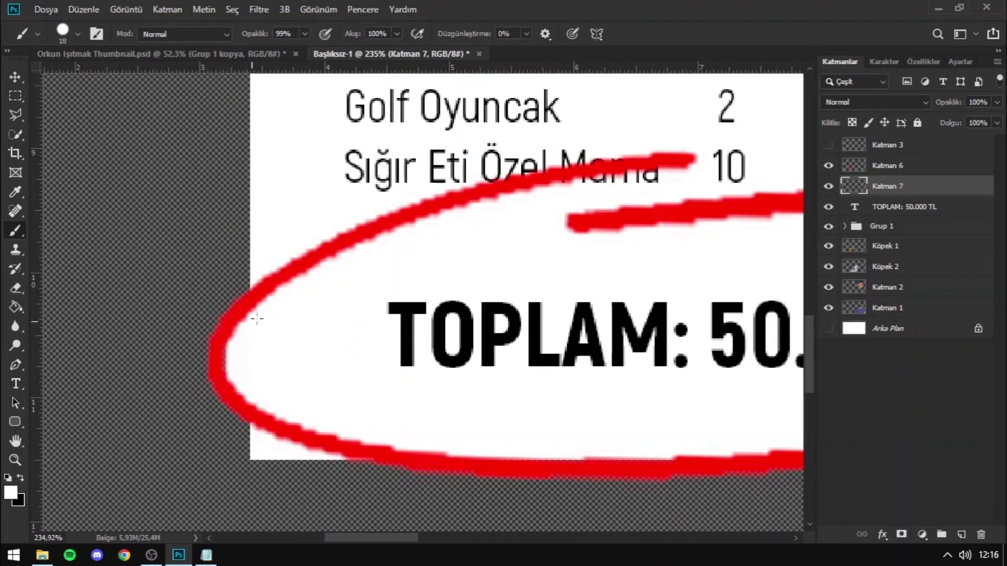
scroll(368, 348, "down", 3)
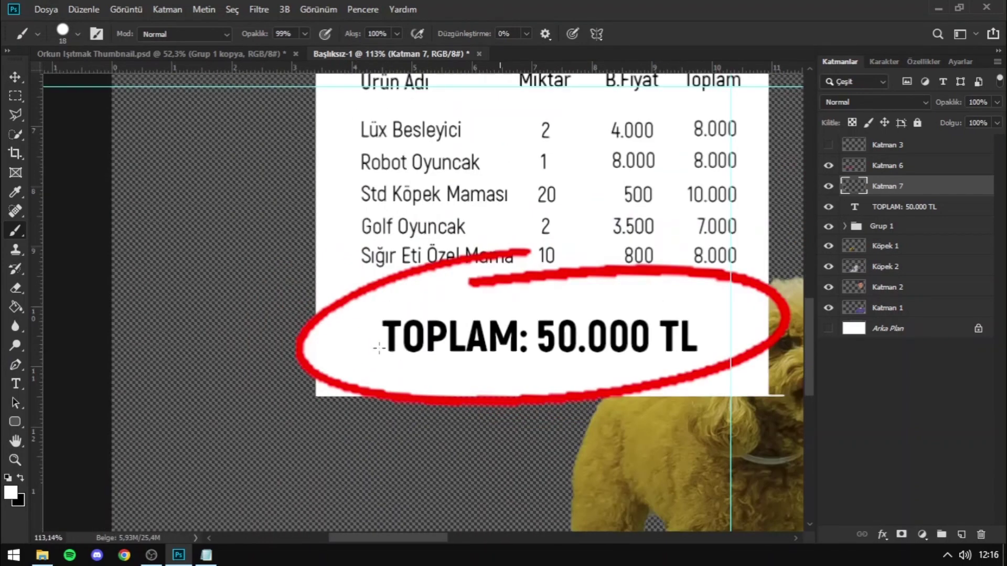
scroll(643, 294, "down", 2)
scroll(566, 394, "up", 5)
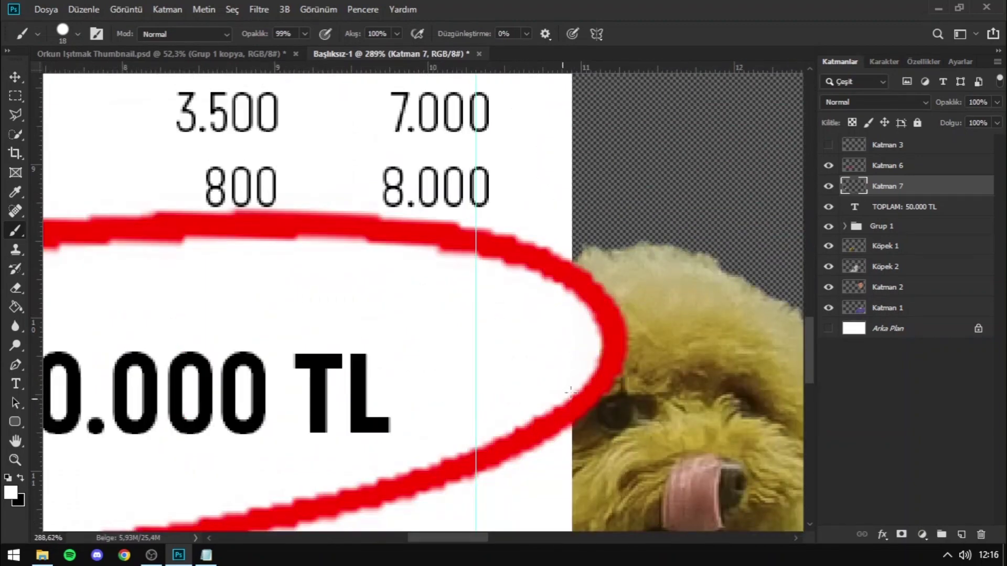
- Scale up the 'TOPLAM: 50.000 TL' text layer and shift it lower inside the red ellipse
scroll(315, 304, "down", 1)
scroll(252, 341, "down", 1)
scroll(200, 367, "down", 1)
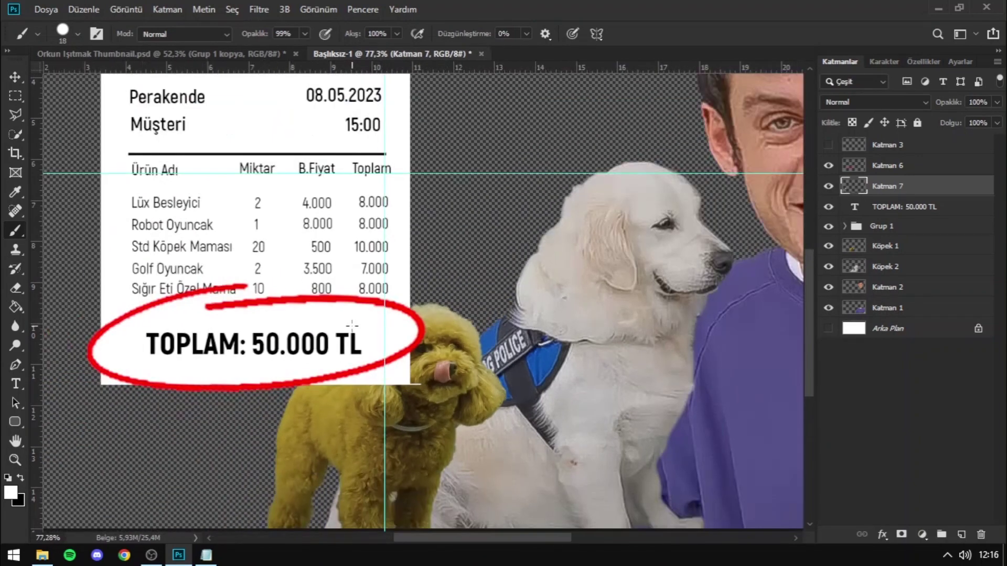
scroll(135, 406, "down", 1)
scroll(135, 406, "up", 1)
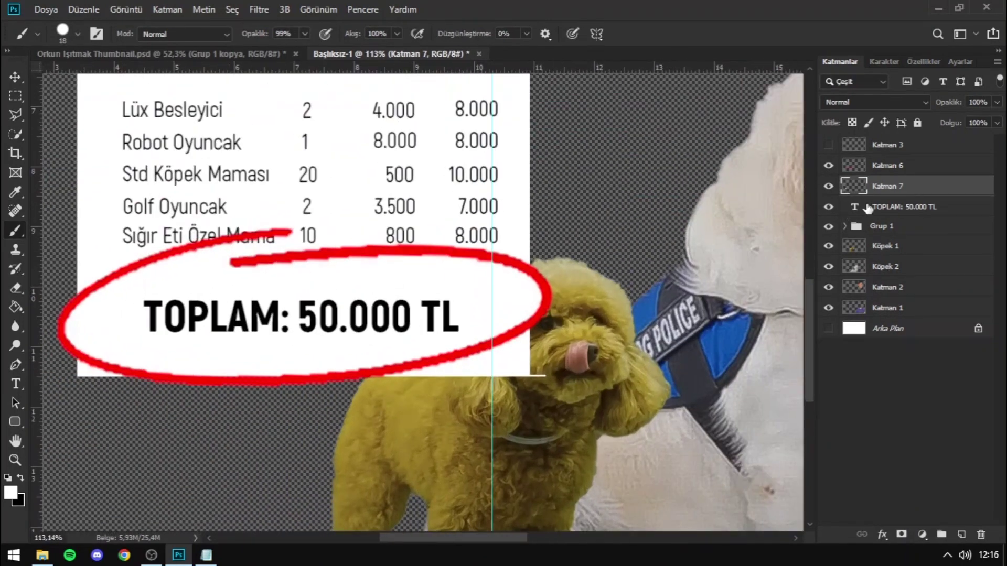
left_click(903, 214)
key("ctrl+t")
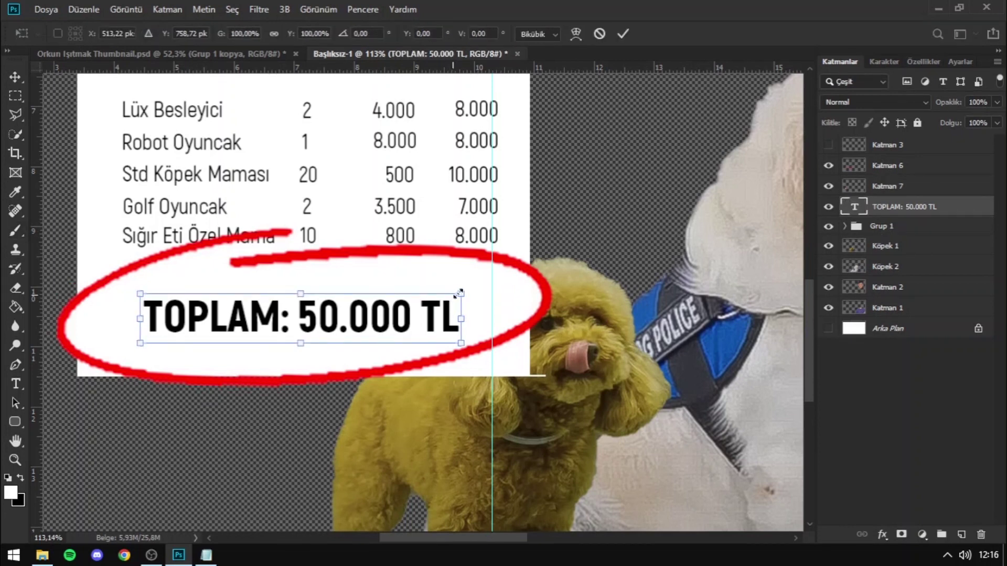
left_click_drag(461, 289, 487, 282)
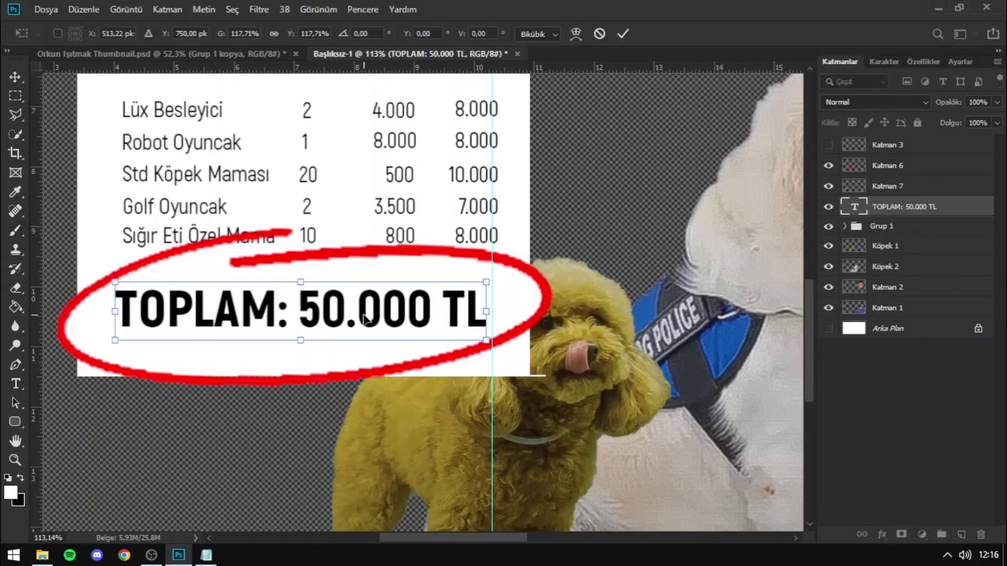
left_click_drag(364, 319, 365, 324)
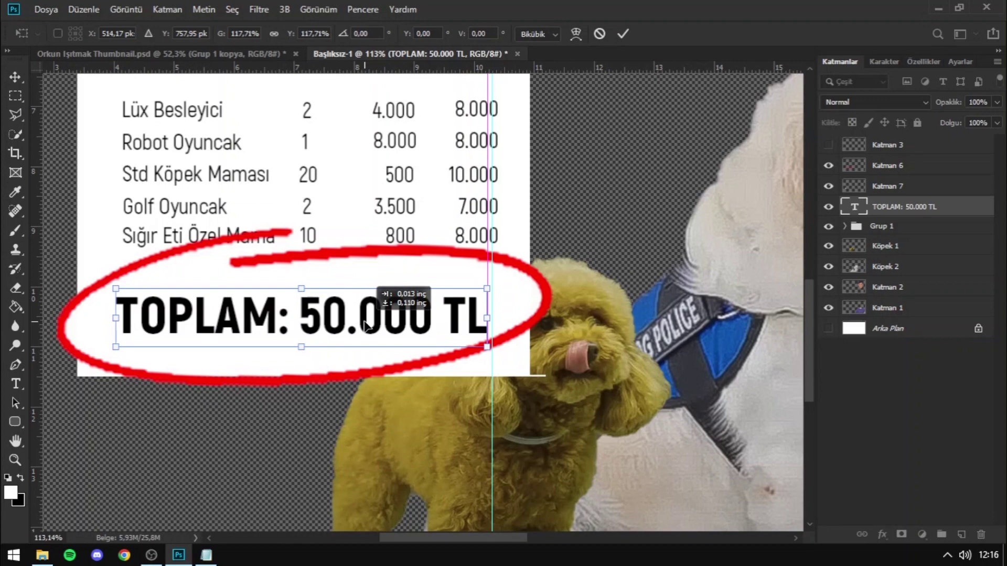
key("Return")
key("ctrl+0")
key("b")
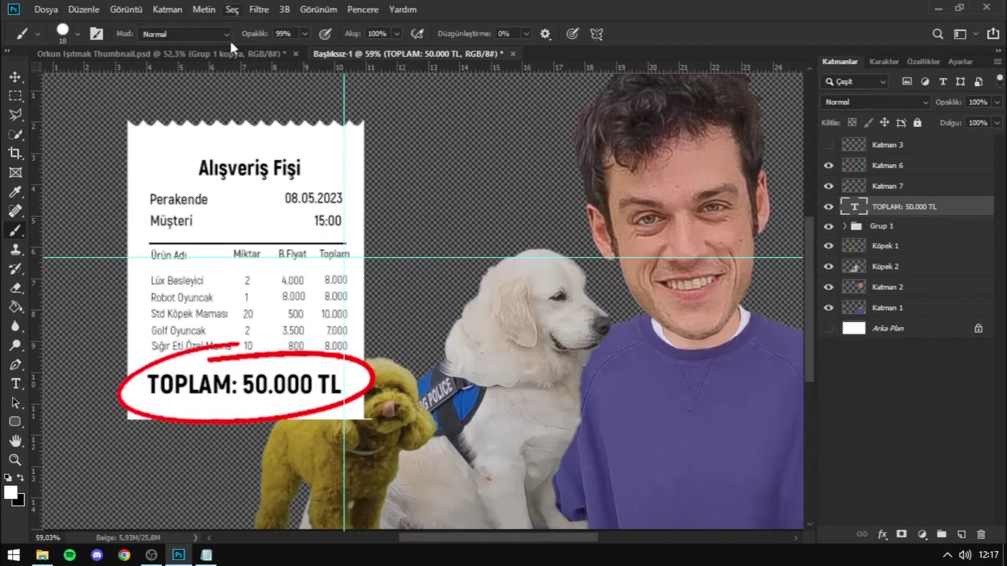
- Group the ellipse, Katman 7 and TOPLAM layers and move the group into Grup 1
left_click(902, 169, "shift")
right_click(902, 168)
key("Escape")
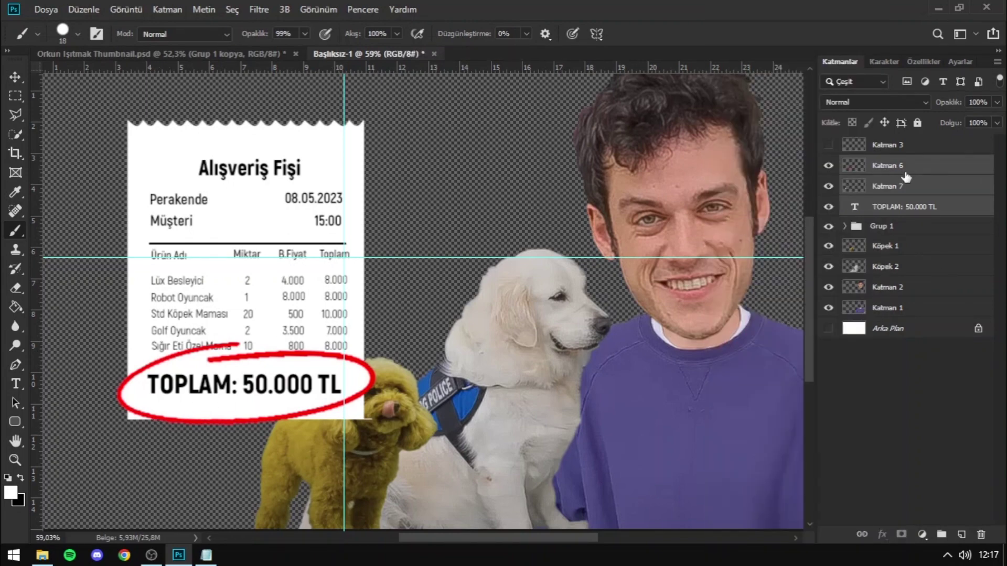
key("ctrl+g")
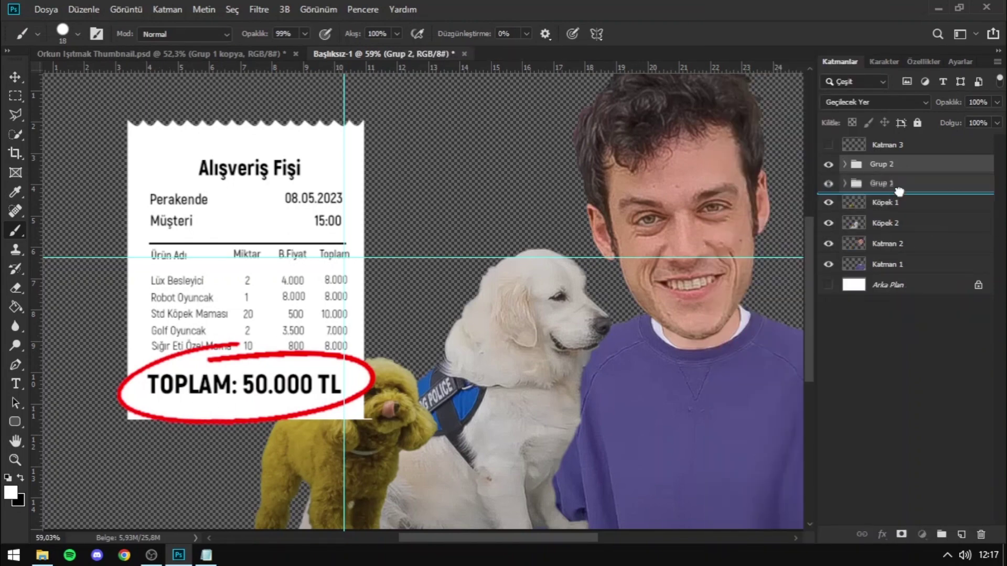
left_click_drag(897, 175, 901, 189)
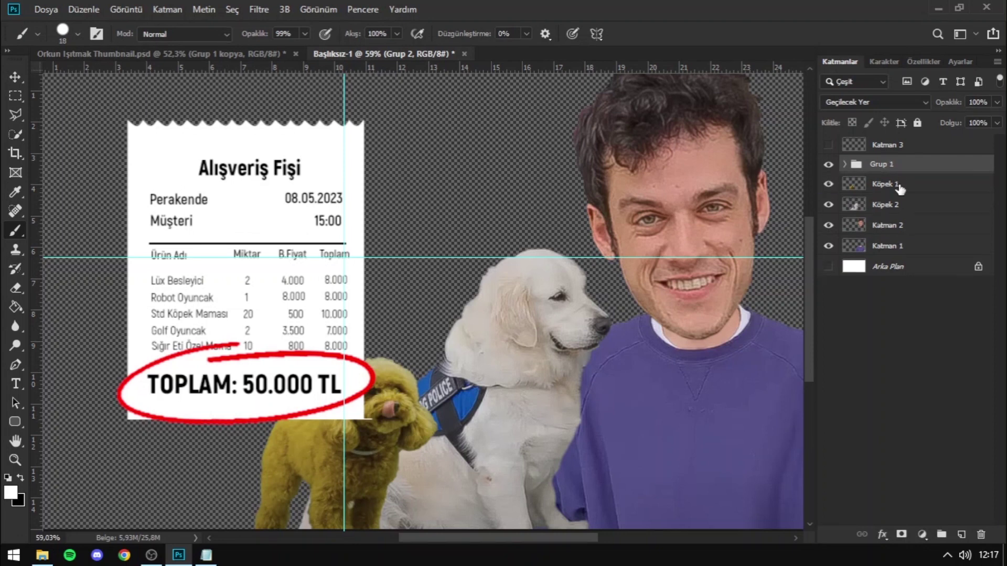
left_click(846, 165)
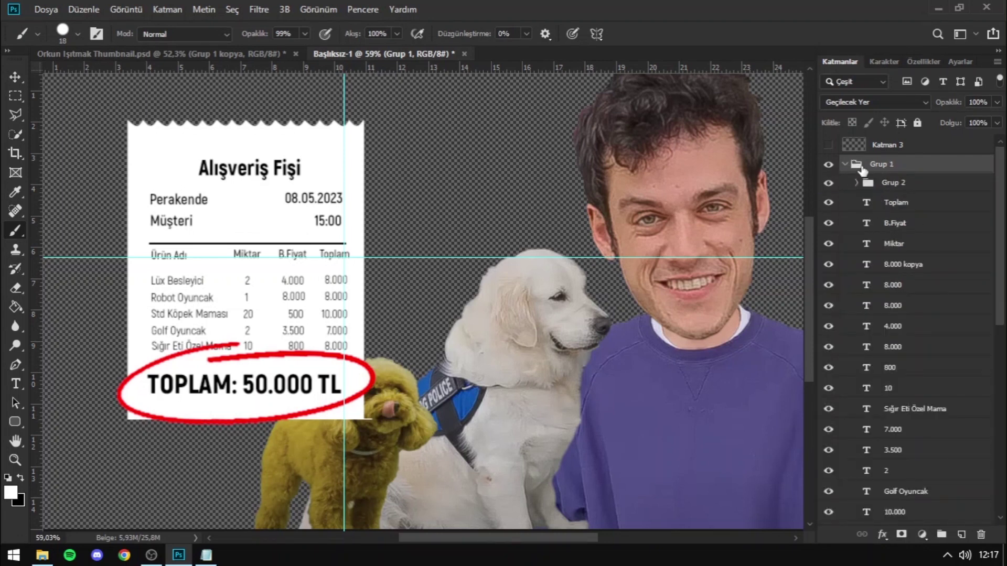
left_click(846, 164)
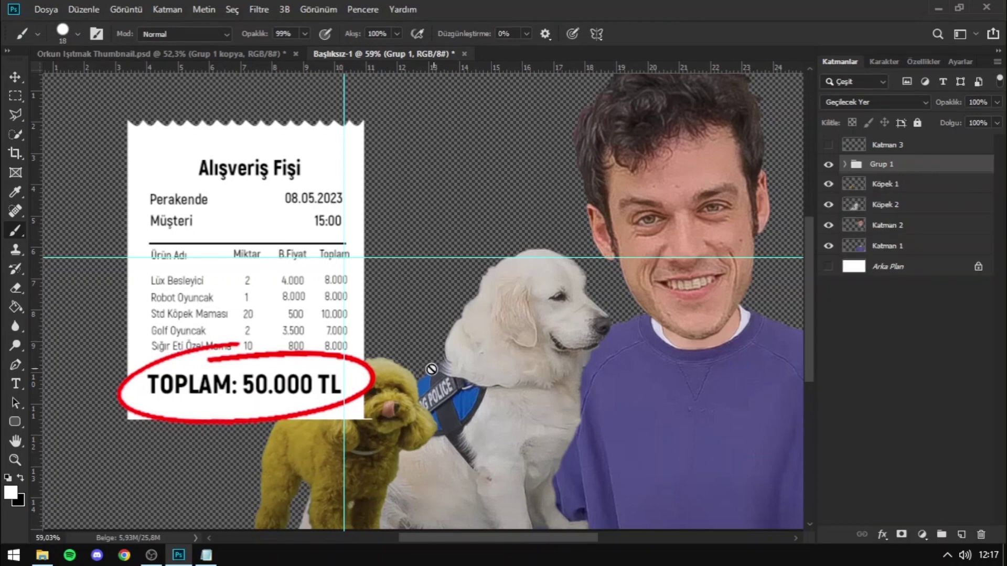
- Tilt the receipt group about 10 degrees toward the lower left and scale it up
key("ctrl+t")
mouse_move(334, 349)
left_mouse_down()
mouse_move(344, 315)
mouse_move(307, 324)
left_mouse_up()
left_click_drag(282, 224, 302, 206)
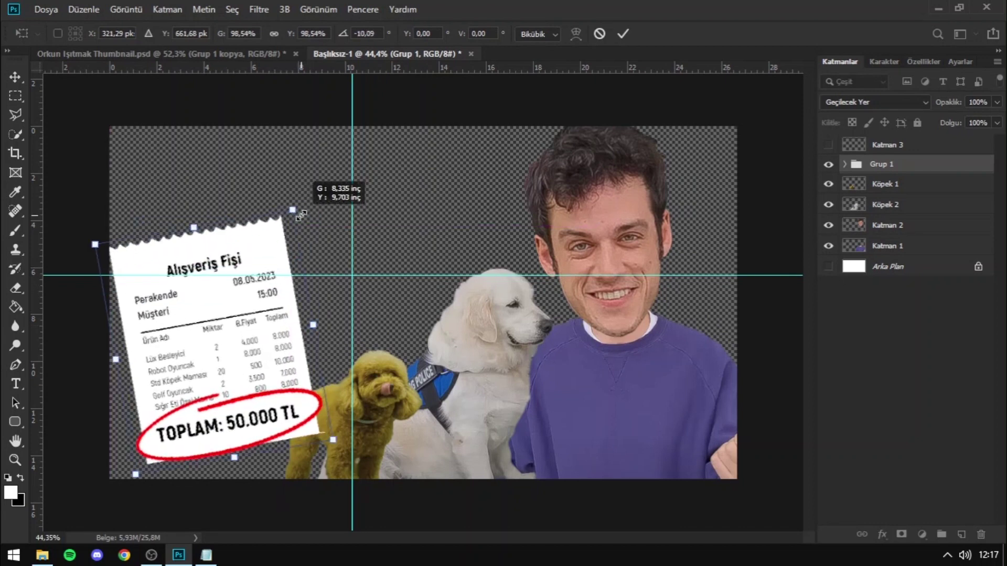
key("Return")
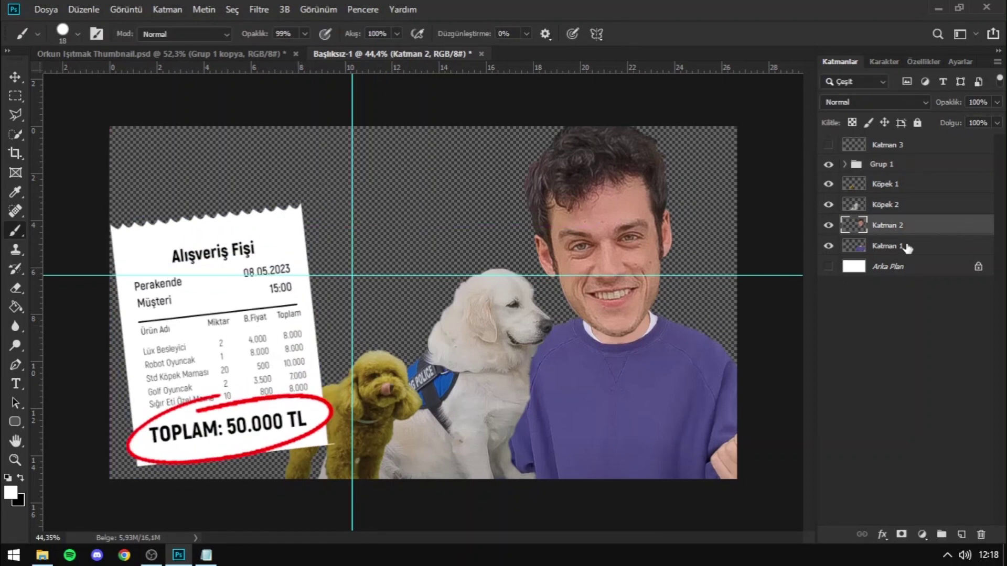
- Select the dog and man layers together and move them to the right
left_click(908, 248, "shift")
left_click(886, 183, "shift")
key("ctrl+t")
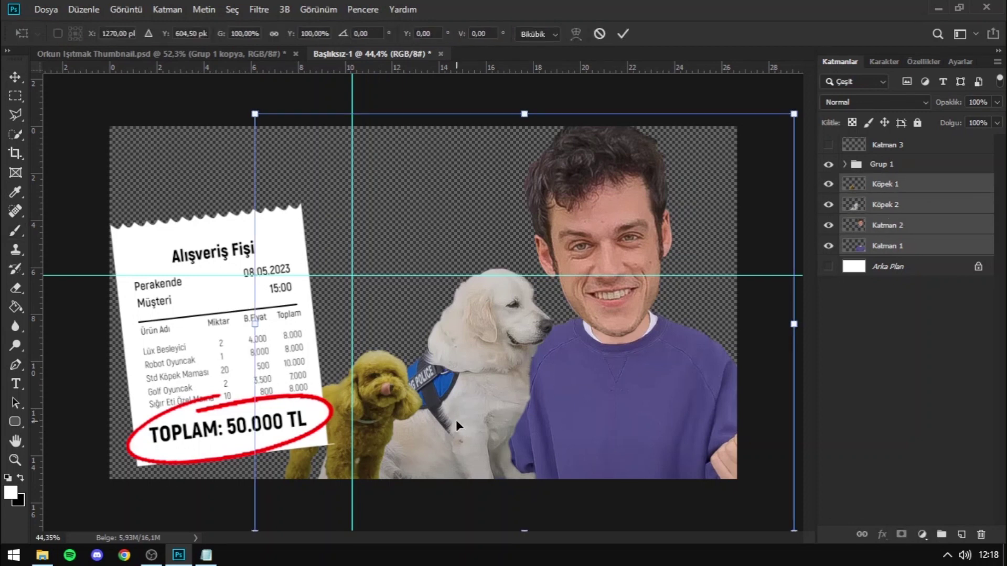
left_click_drag(457, 421, 505, 422)
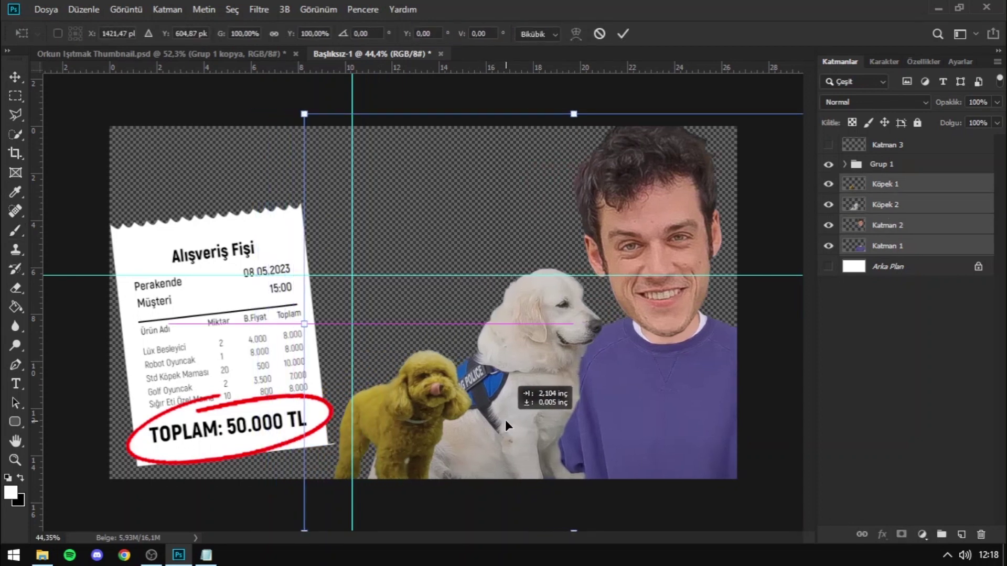
left_click(624, 33)
key("b")
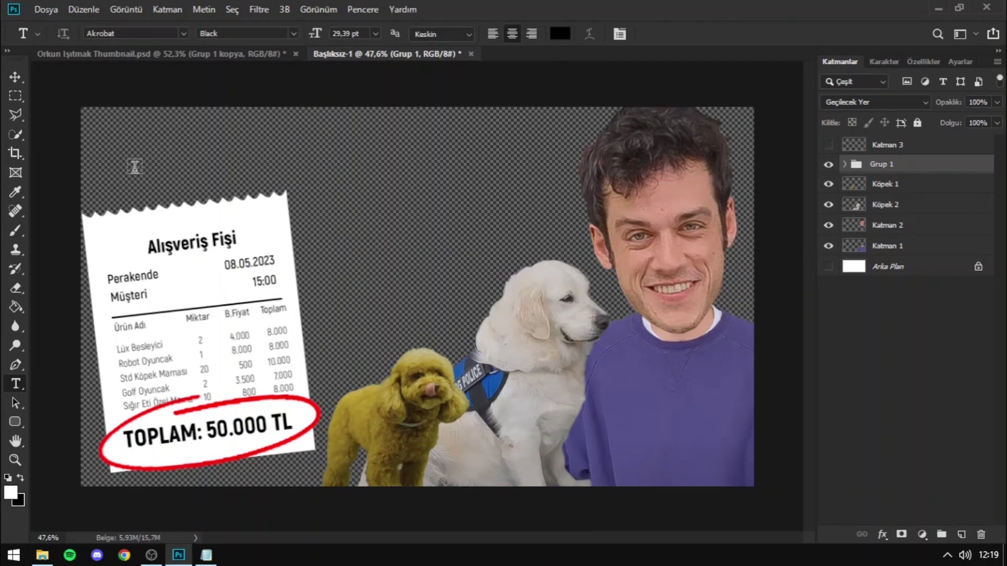
- Add a headline text line near the top-left in the Hillstown Condensed Aged font
left_click(136, 168)
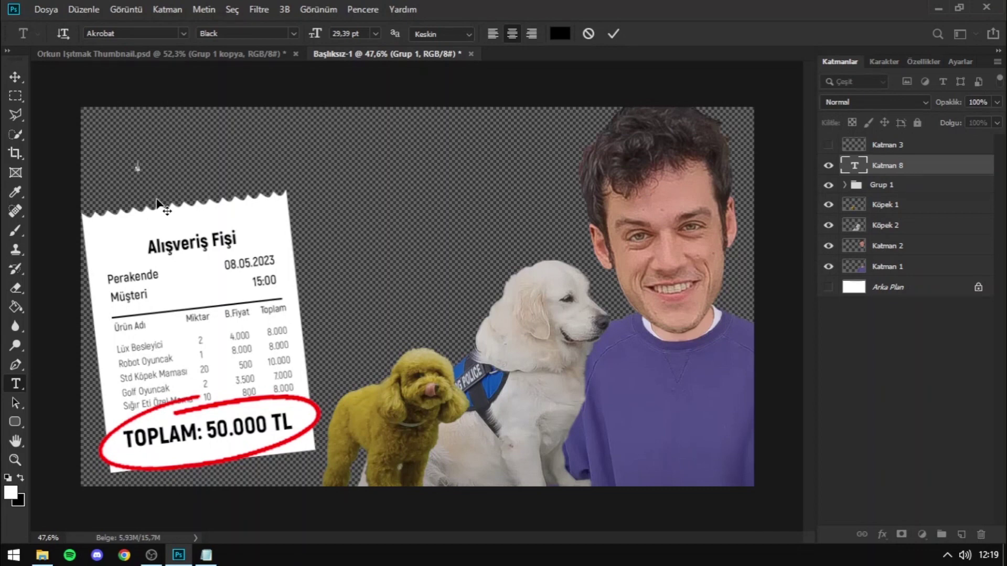
type("DOKUNDUKLARIM")
key("ctrl+a")
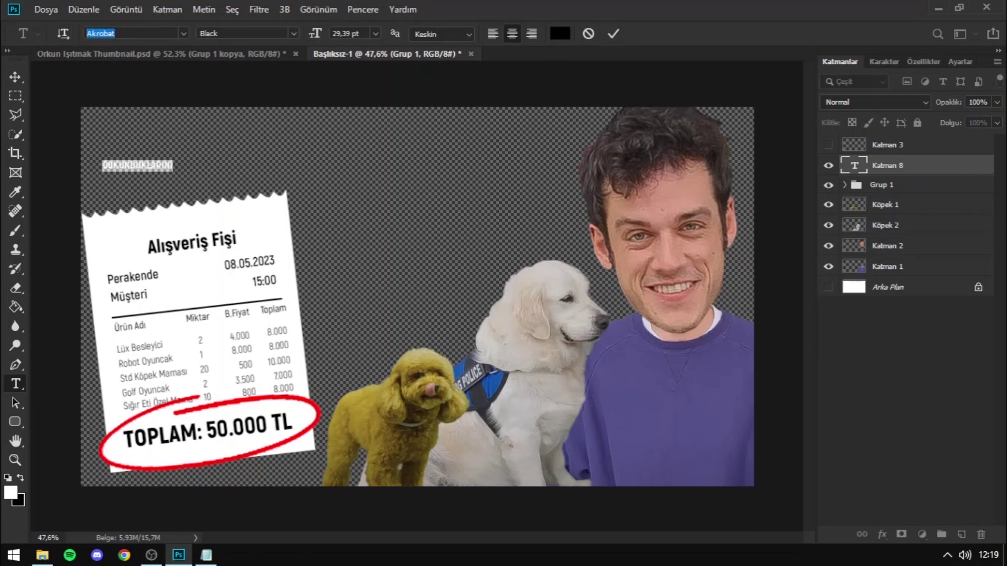
left_click(183, 33)
type("HIL")
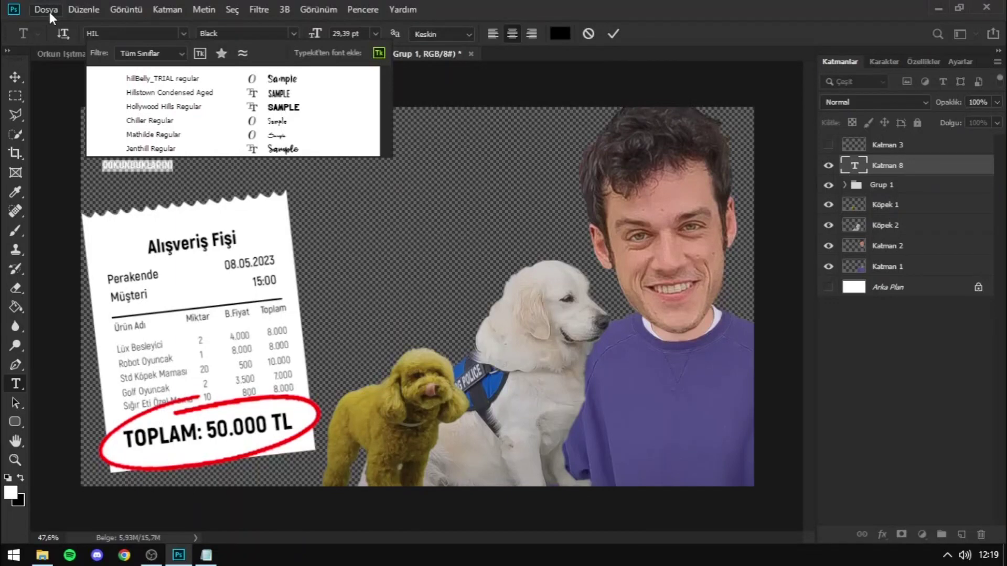
type("L")
key("Return")
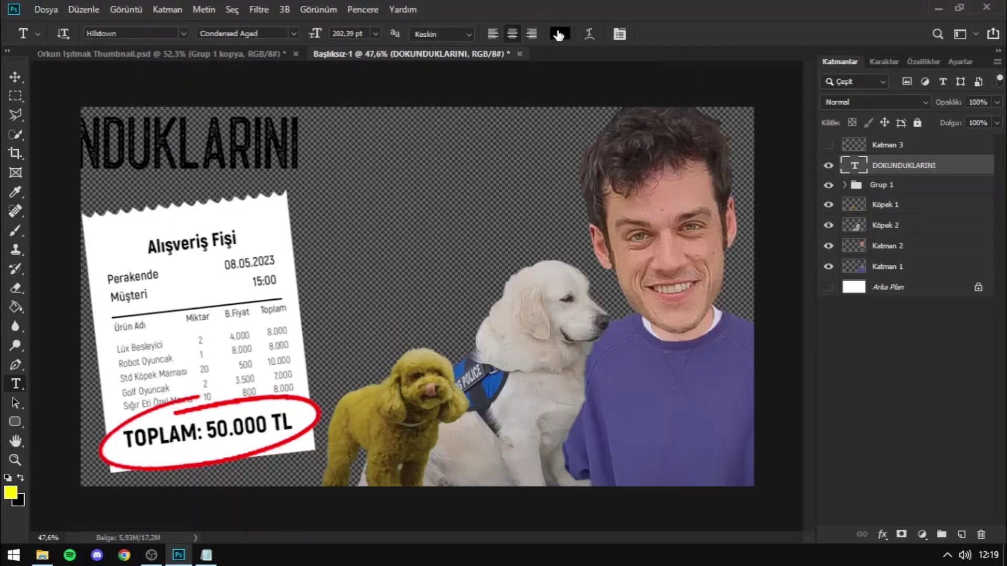
- Color the headline yellow (#ffef00) and enlarge it across the top of the canvas
left_click(560, 33)
type("ffef00")
left_click(889, 129)
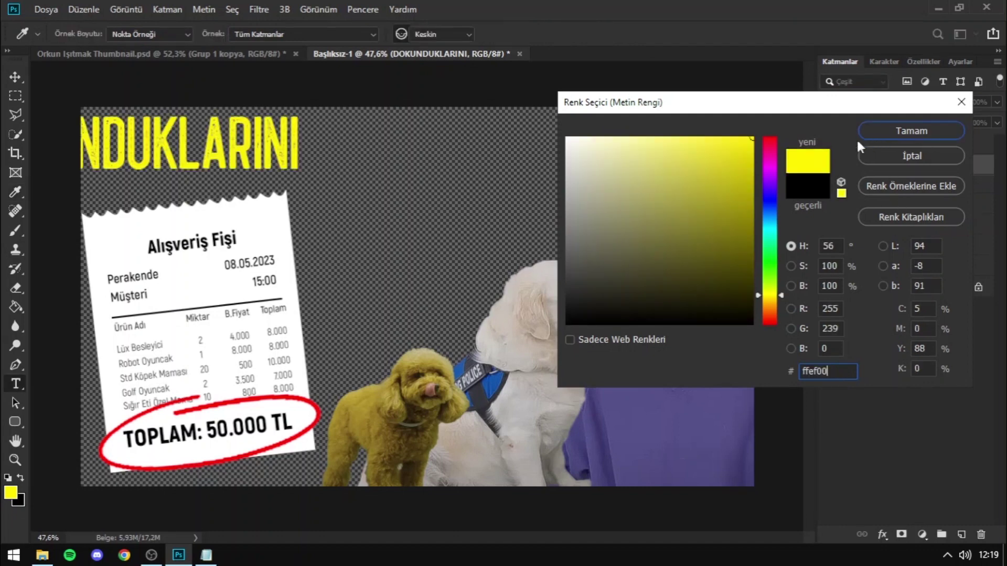
key("ctrl+t")
left_click_drag(283, 147, 380, 149)
left_click_drag(398, 184, 576, 218)
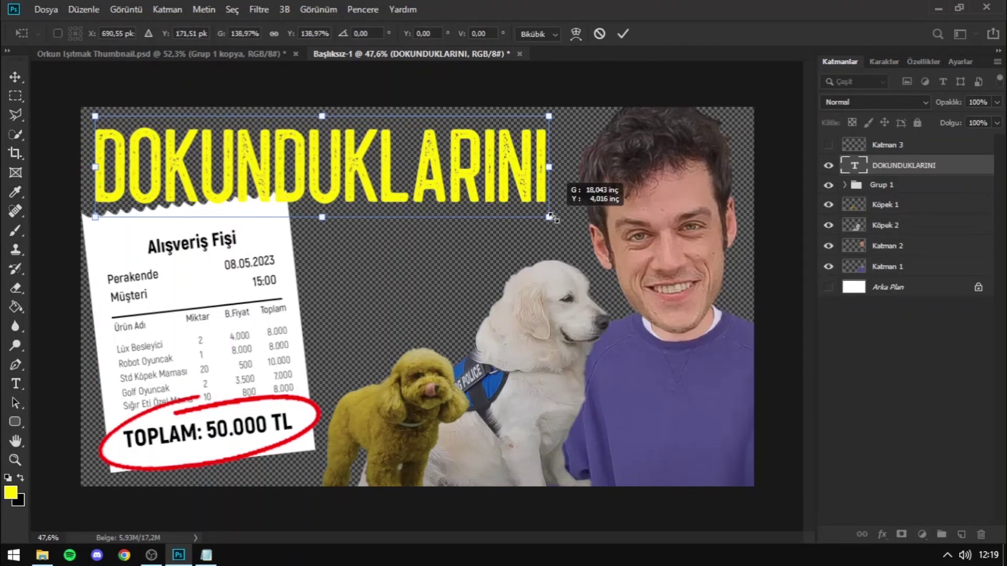
key("Return")
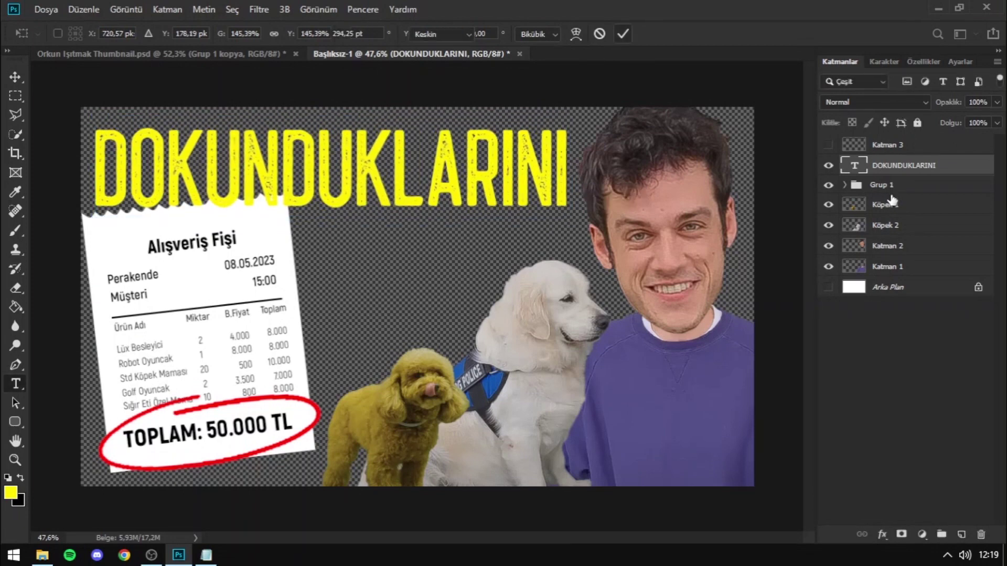
- Nudge the receipt group slightly down and left, then select the DOKUNDUKLARINI headline
left_click(886, 185)
key("t")
key("ctrl+t")
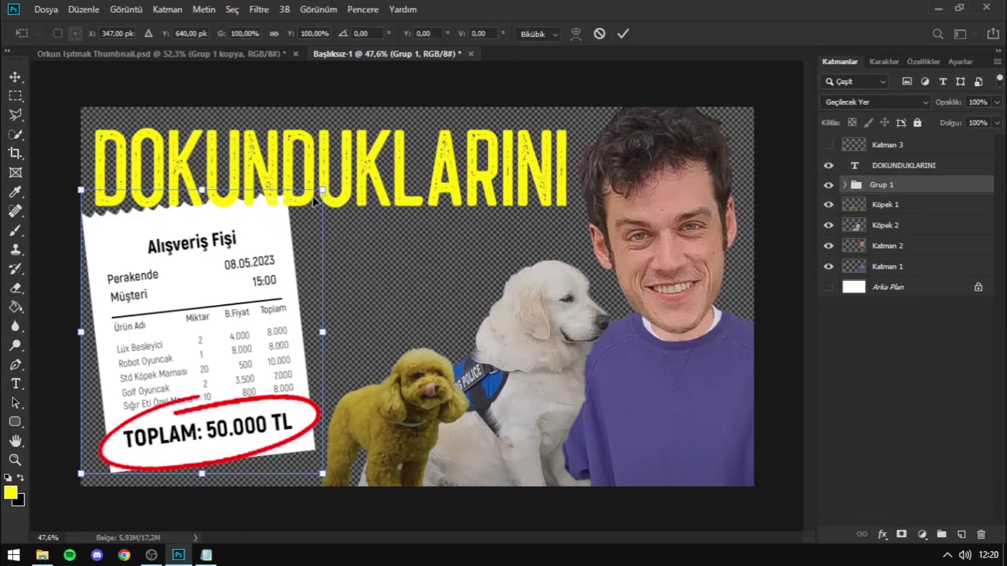
left_click_drag(320, 205, 313, 219)
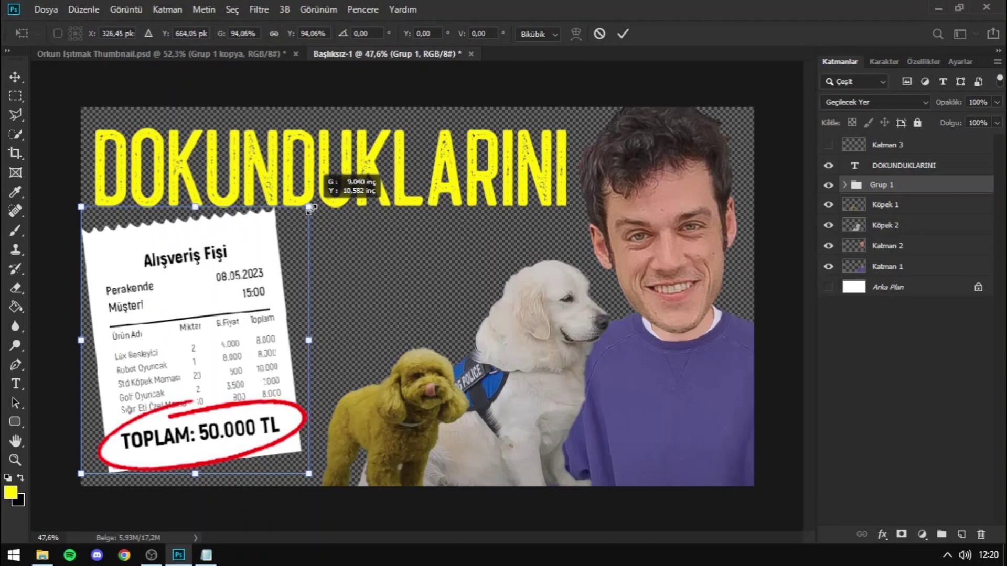
left_click(622, 34)
key("alt+bracketright")
key("ctrl+t")
left_click(623, 35)
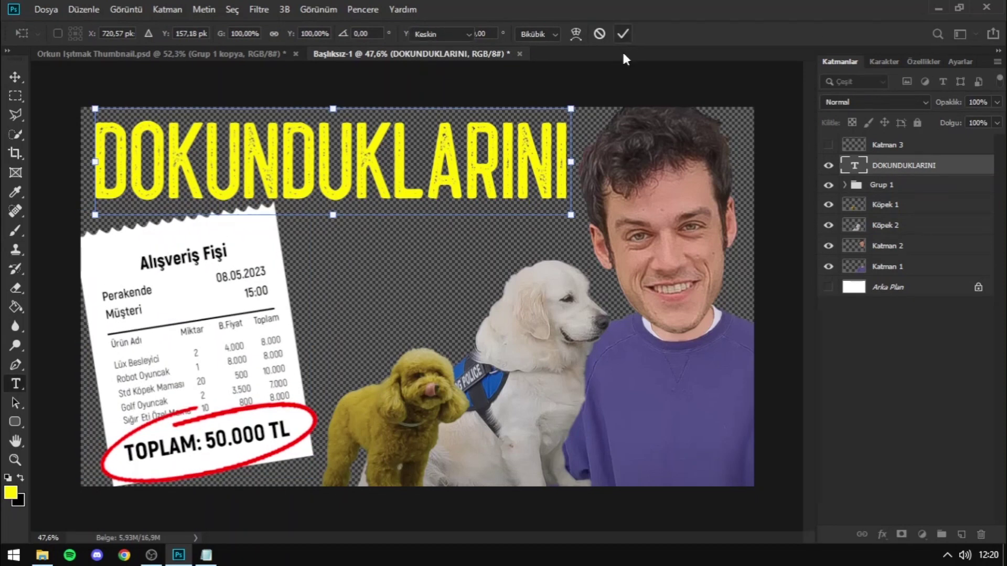
- Duplicate the headline, move the copy below the original, and enlarge it as ALDIM
key("ctrl+j")
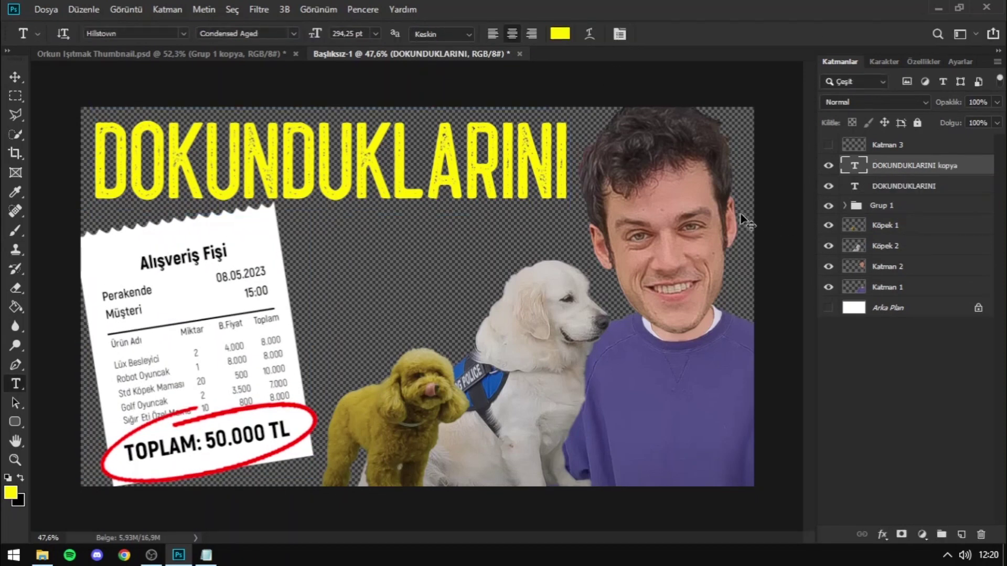
key("ctrl+t")
left_click_drag(415, 181, 432, 260)
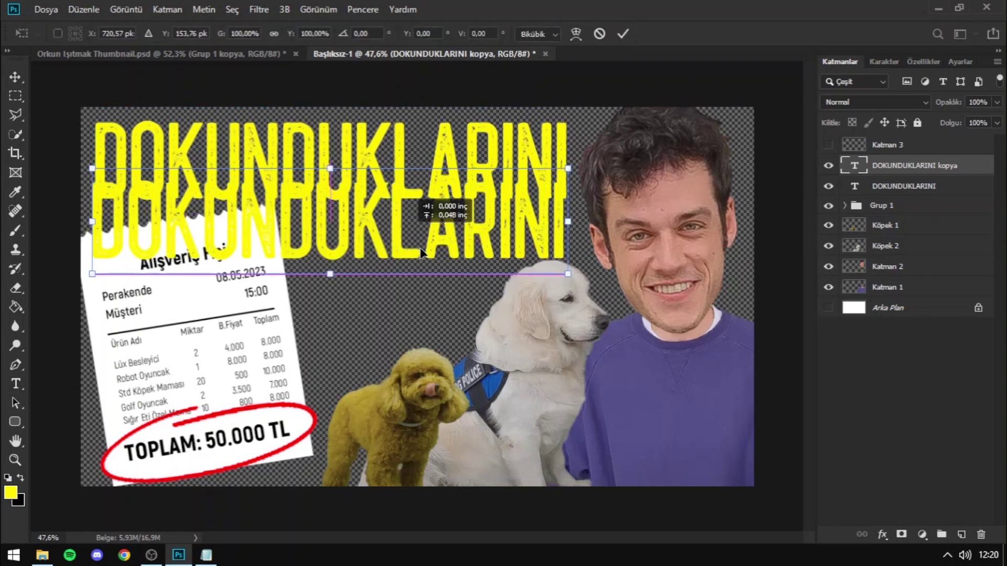
left_click(623, 33)
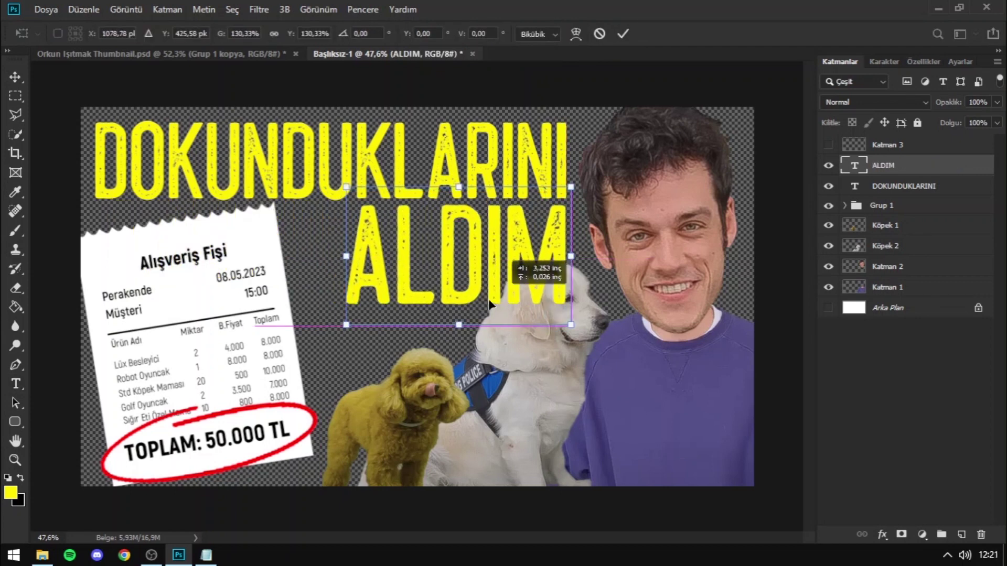
left_click_drag(346, 325, 276, 359)
key("Return")
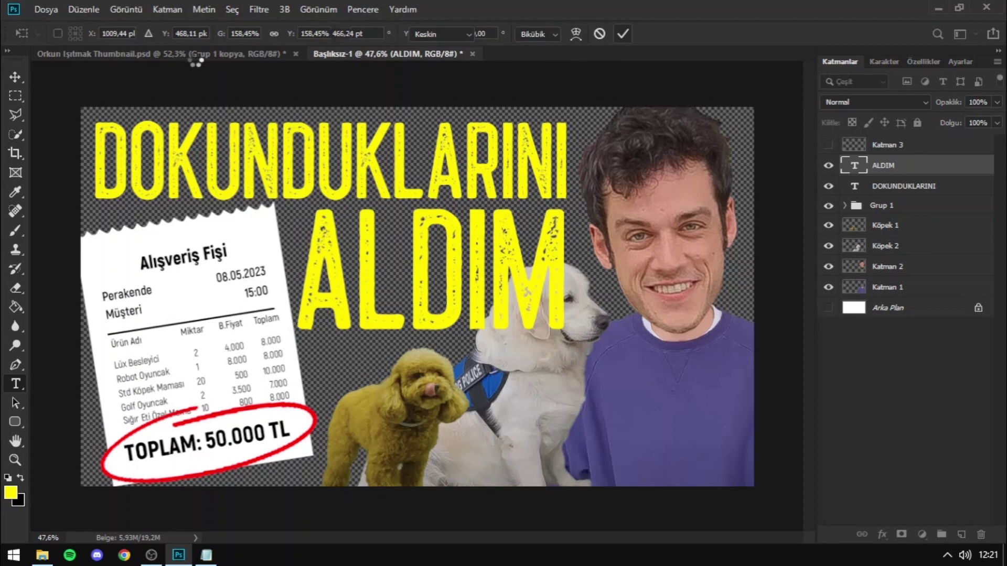
key("Return")
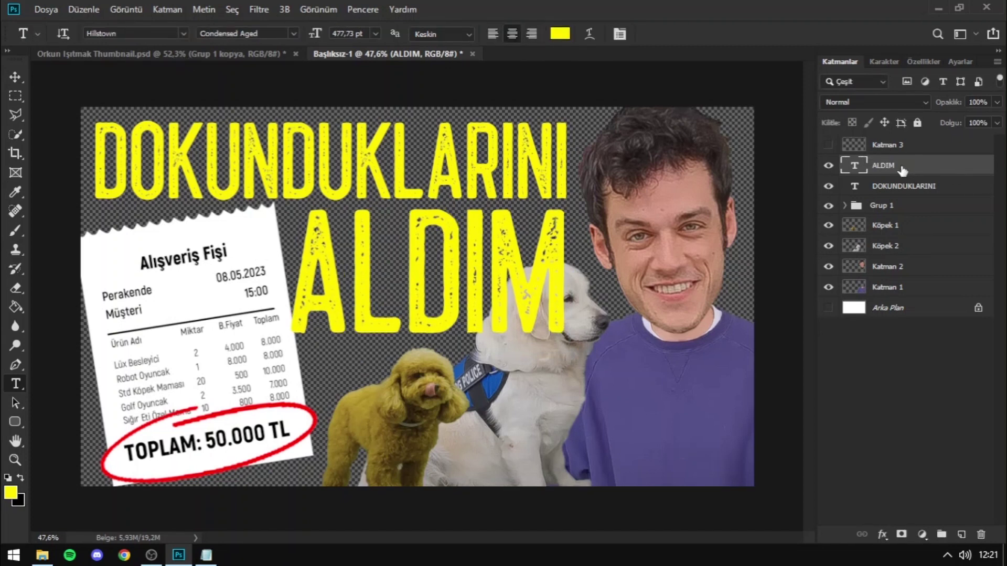
- Move ALDIM and DOKUNDUKLARINI behind the man and dogs, then group them
left_click_drag(902, 170, 879, 310)
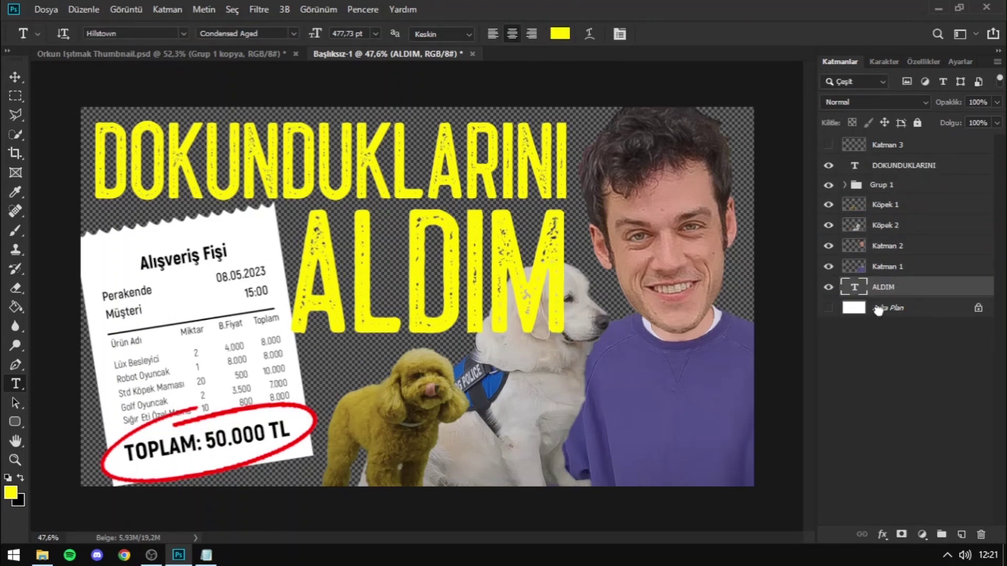
left_click(905, 148)
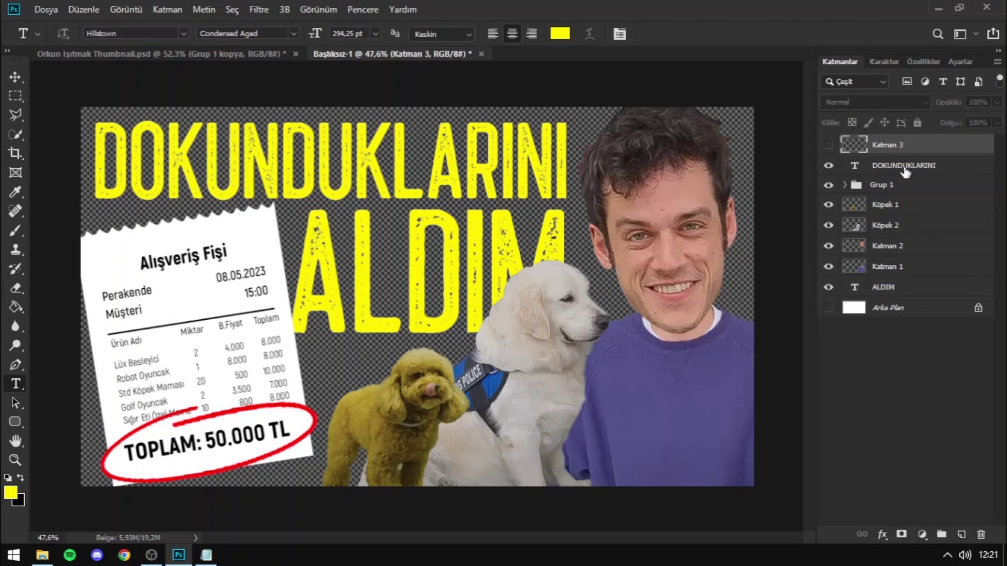
left_click_drag(904, 170, 906, 270)
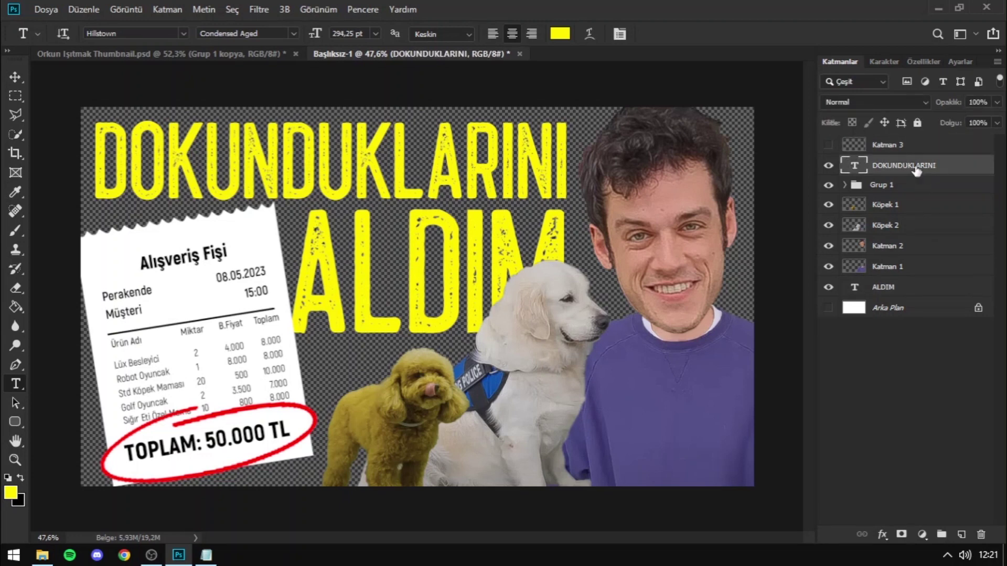
left_click(912, 288, "shift")
key("ctrl+g")
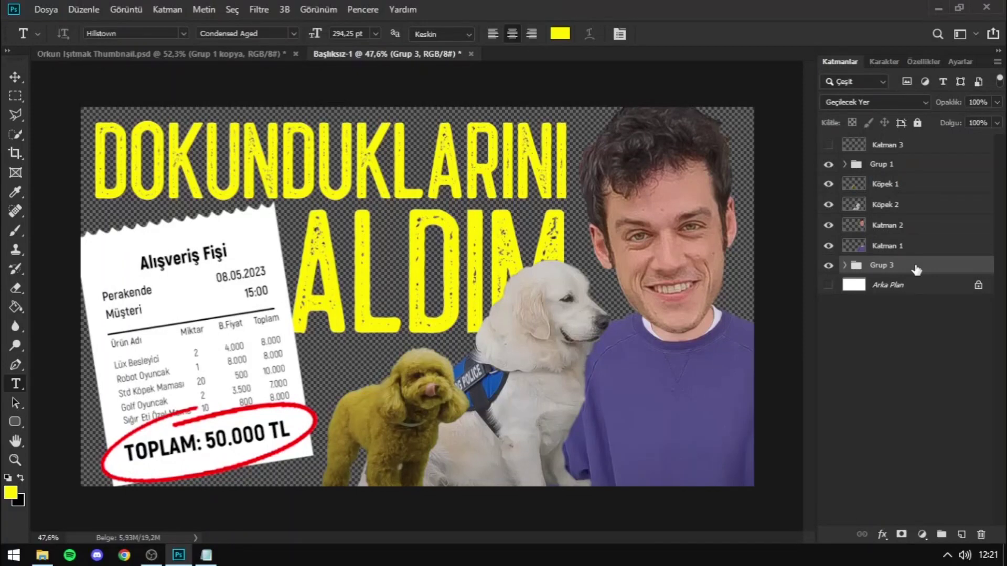
- Give the headline group (Grup 3) a drop shadow and copy its layer style
double_click(916, 269)
left_click(426, 339)
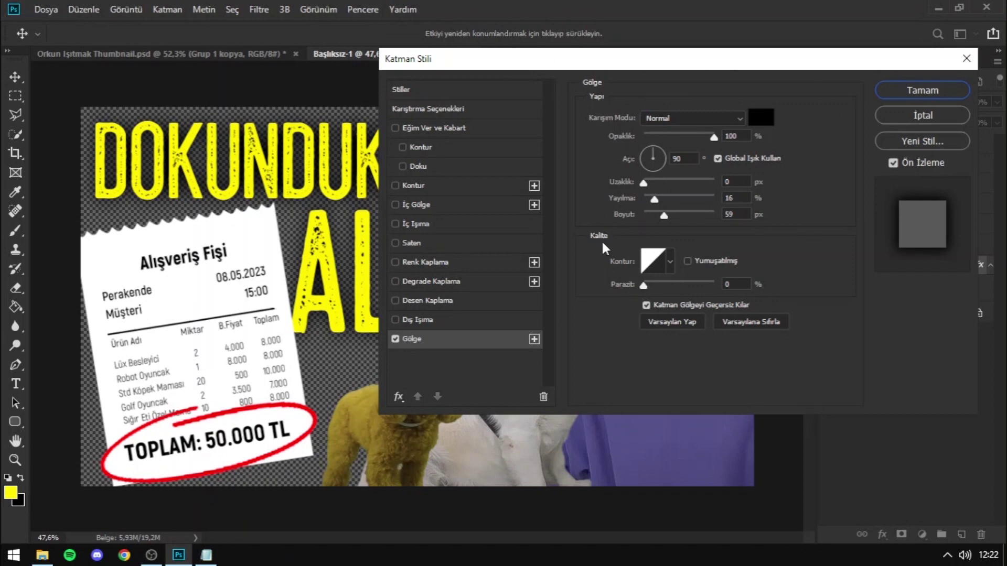
left_click(913, 89)
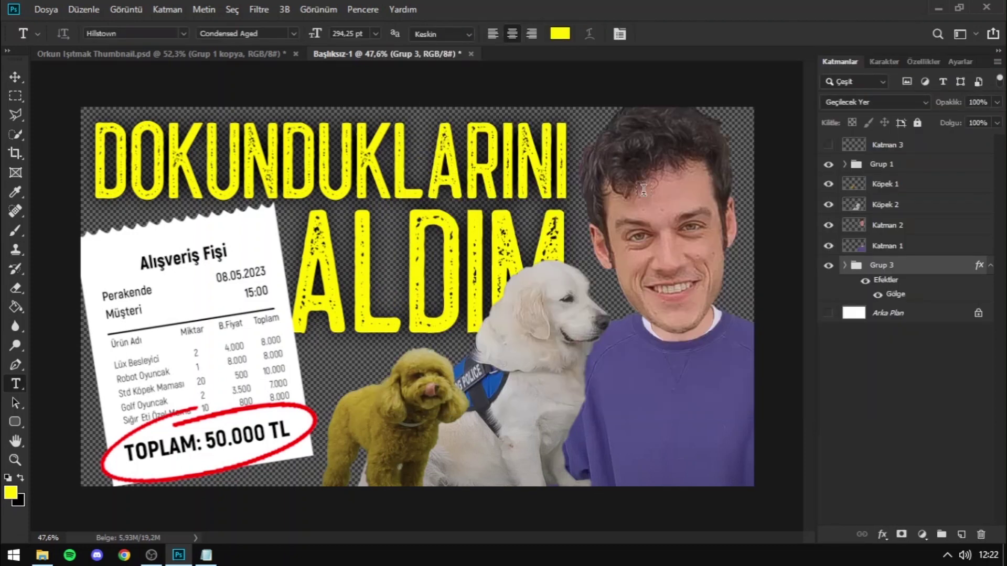
left_click(894, 184)
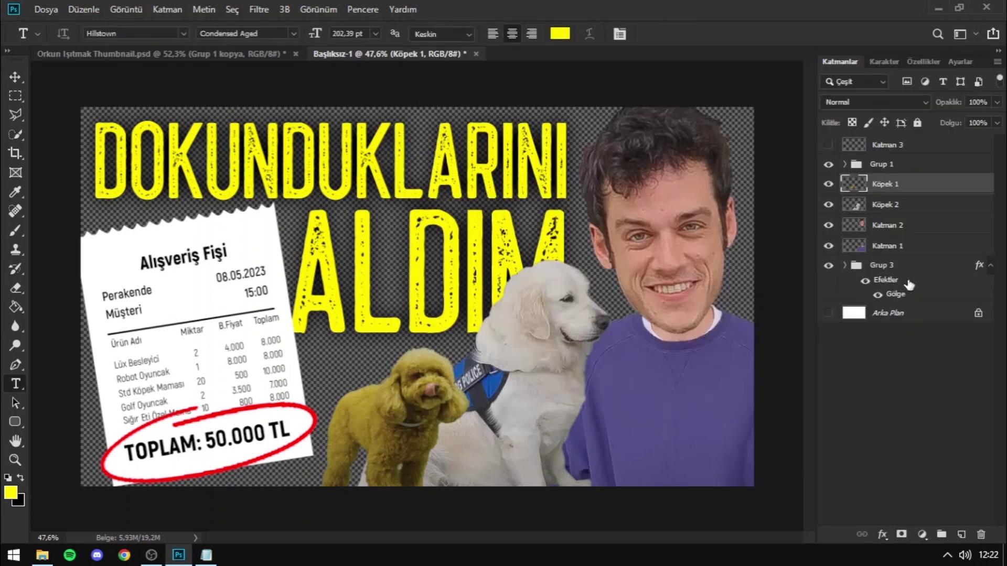
right_click(893, 268)
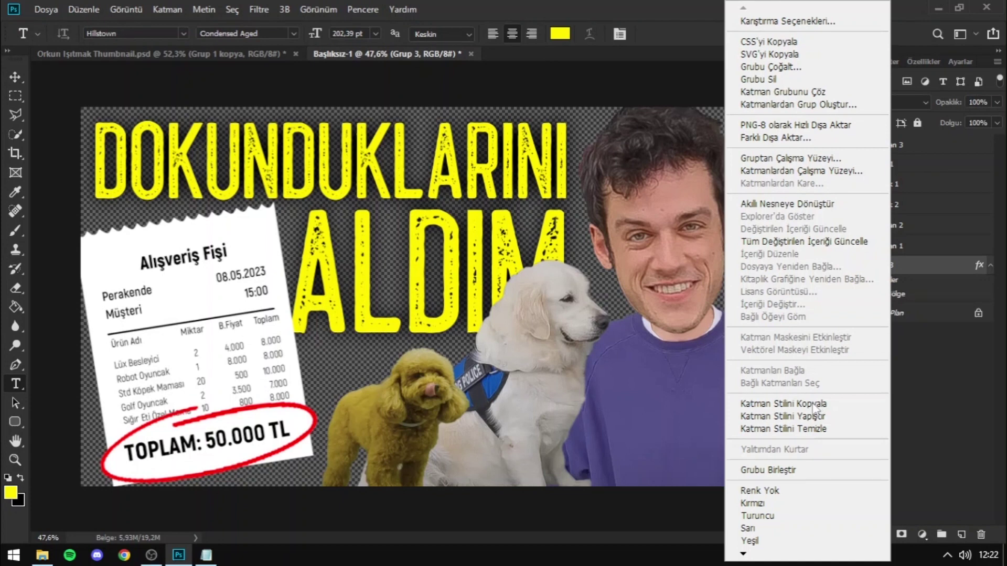
left_click(814, 405)
- Group the Köpek 1 and Köpek 2 layers and paste the drop shadow onto them
left_click(901, 209)
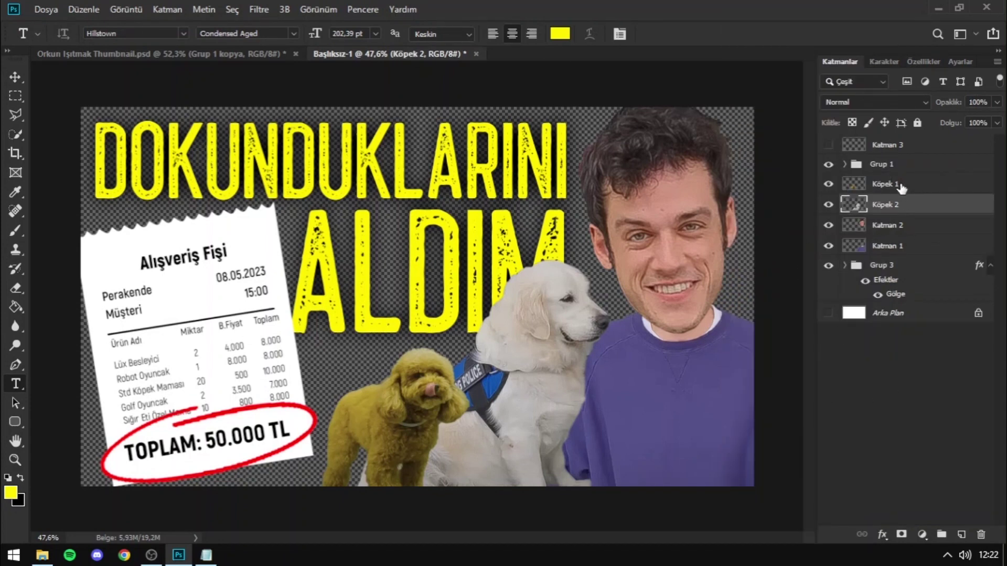
left_click(886, 184, "ctrl")
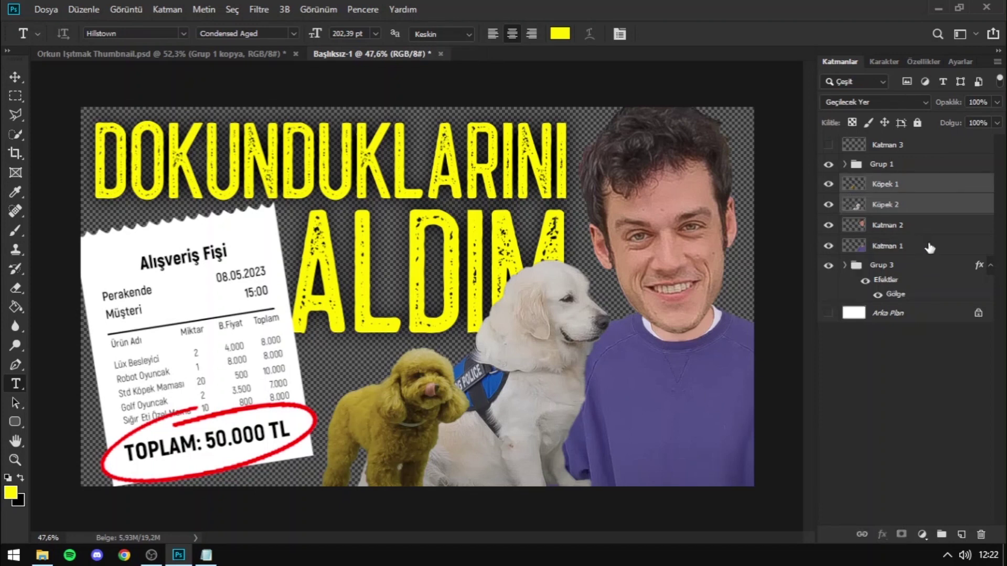
key("ctrl+g")
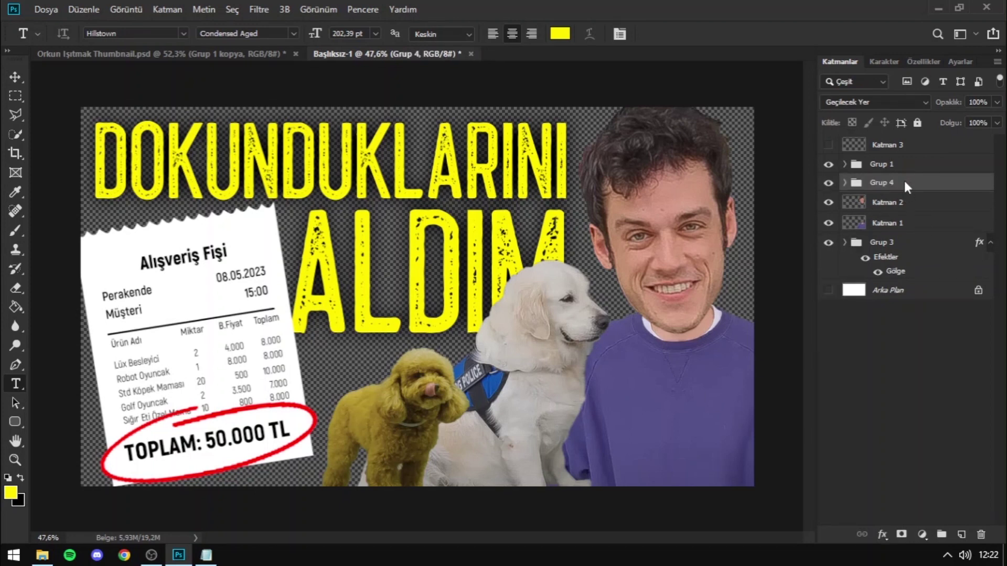
right_click(907, 186)
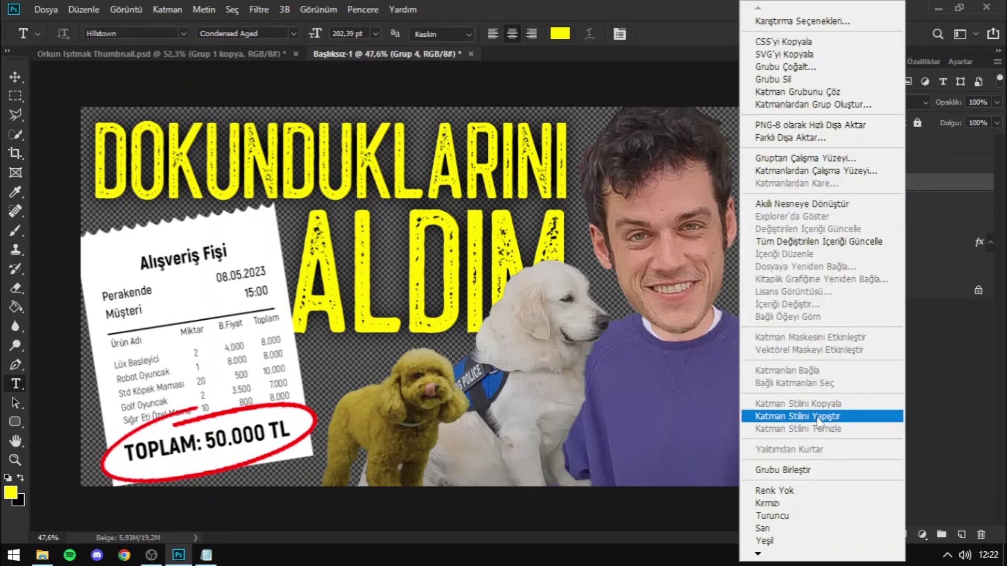
left_click(819, 417)
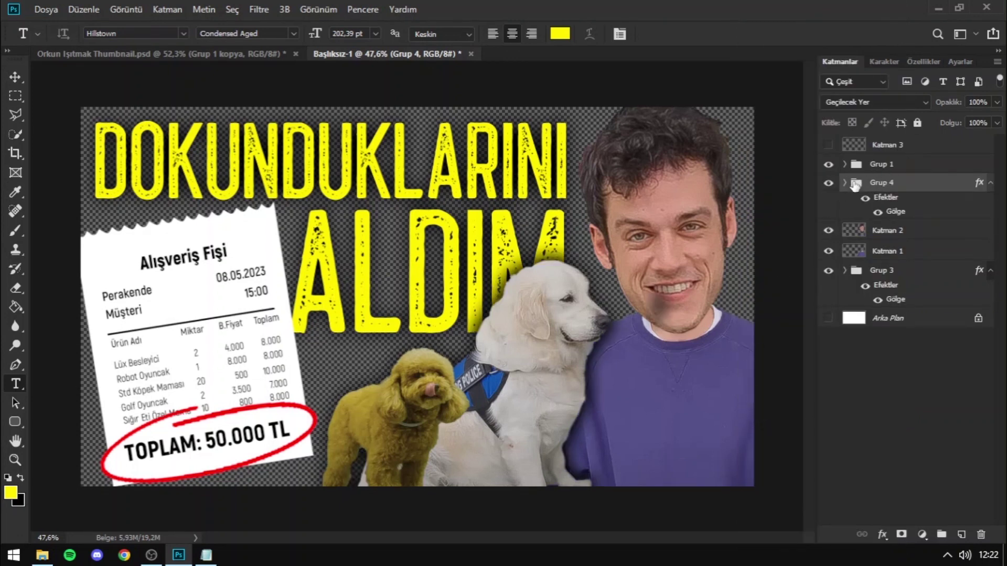
- Paste the same drop shadow style onto the receipt group (Grup 1)
left_click(845, 183)
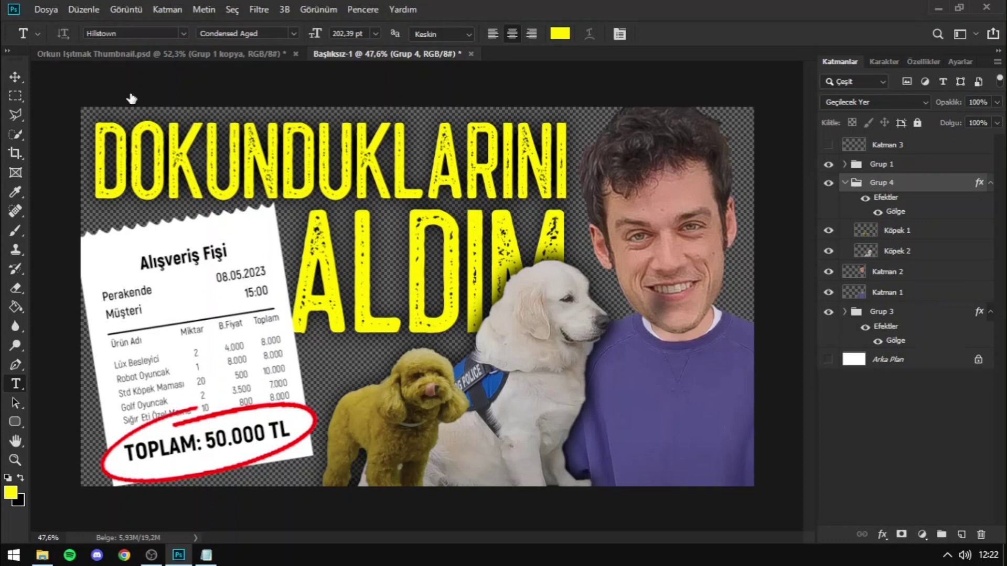
left_click(896, 250)
key("m")
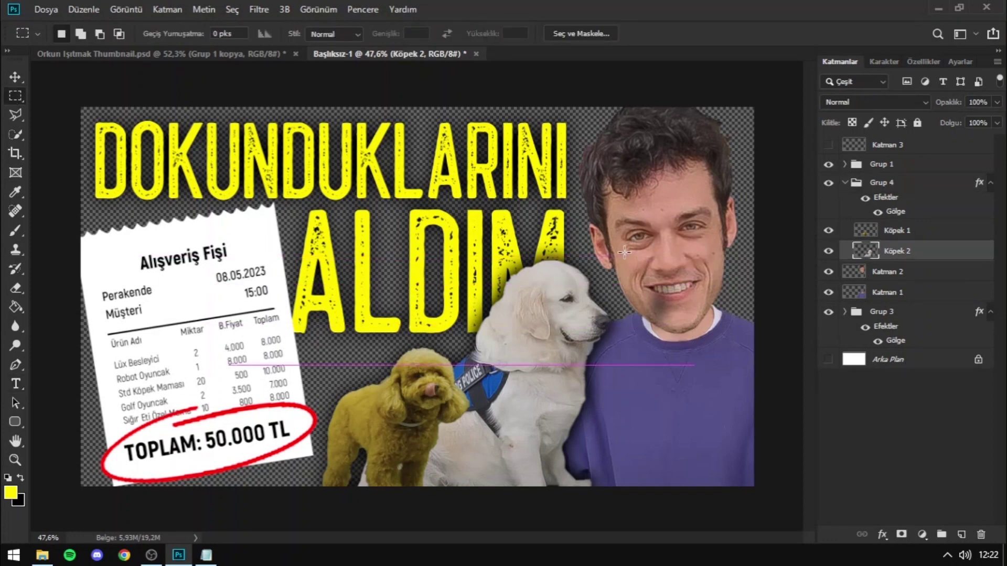
left_click_drag(625, 364, 694, 253)
key("ctrl+d")
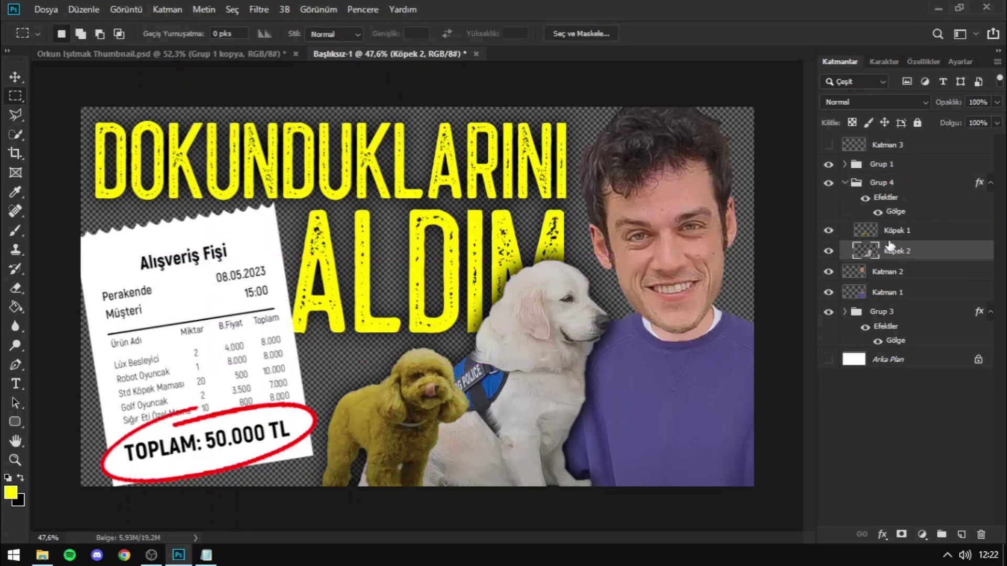
left_click(845, 183)
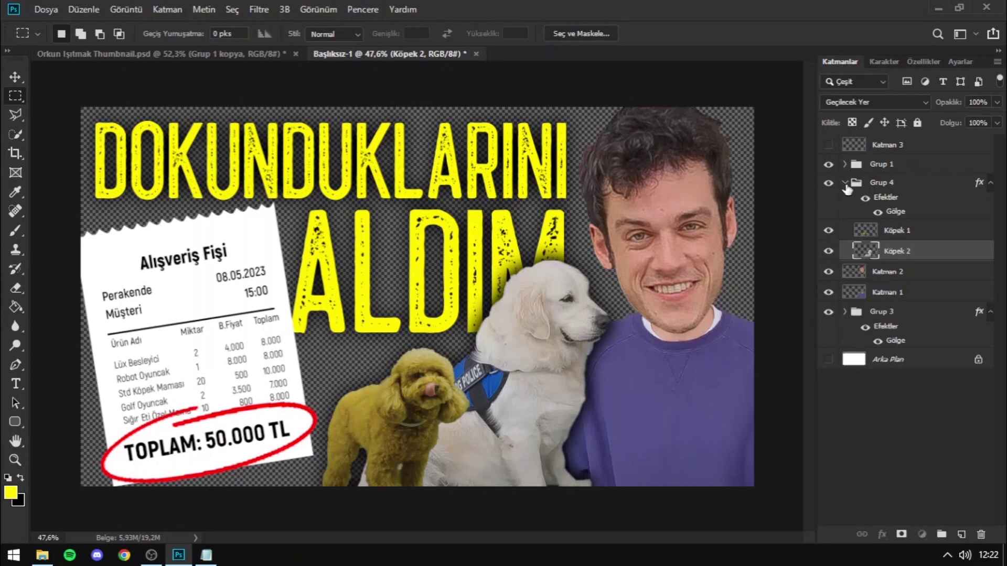
right_click(893, 167)
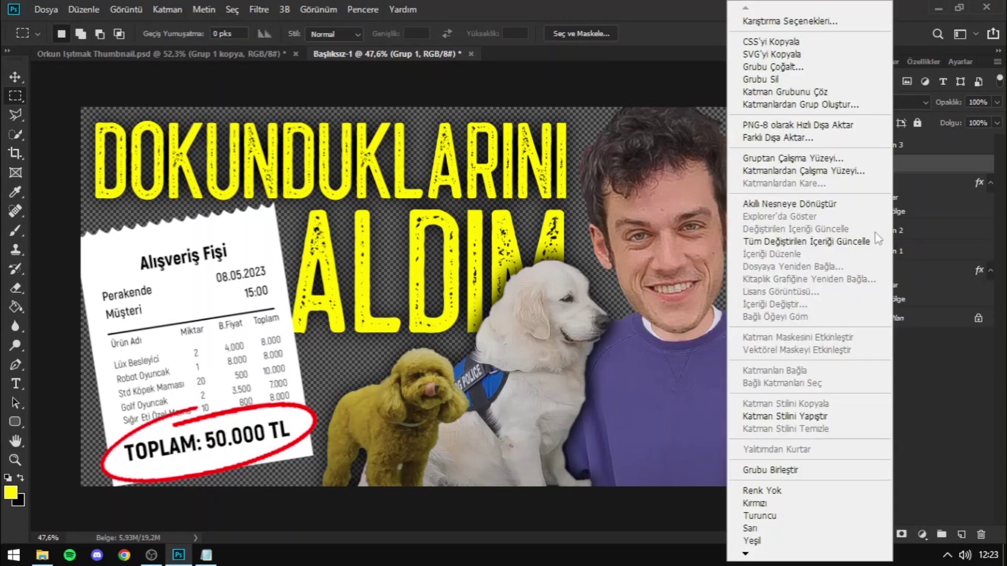
left_click(808, 417)
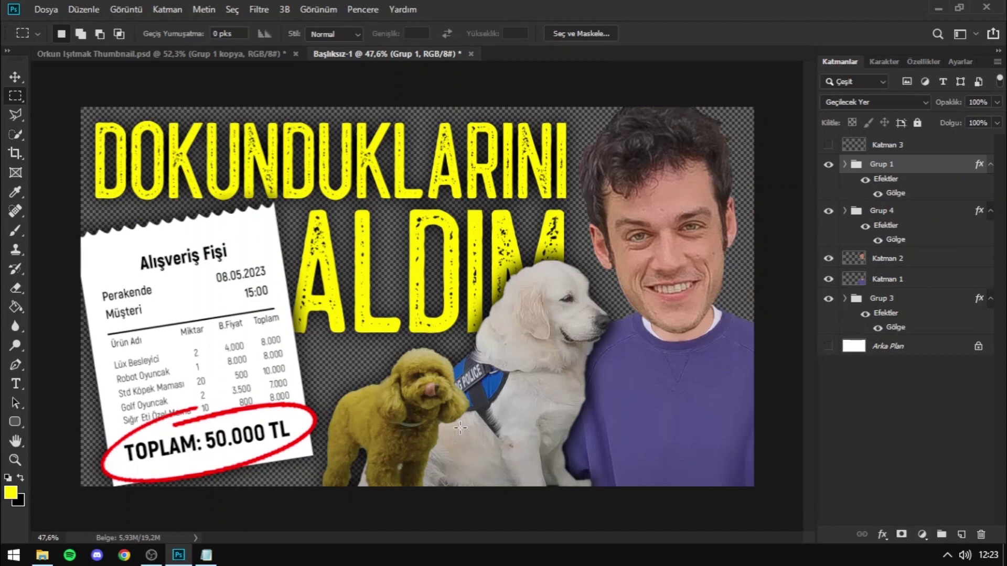
- Paste the store photo as a new layer and position it to fill the canvas
key("ctrl+v")
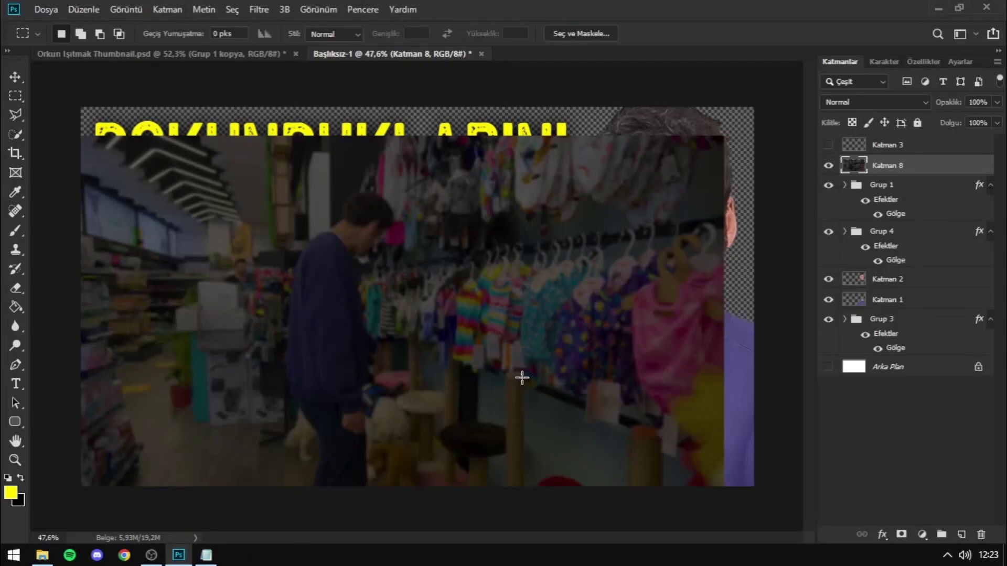
key("ctrl+t")
left_click_drag(529, 371, 553, 346)
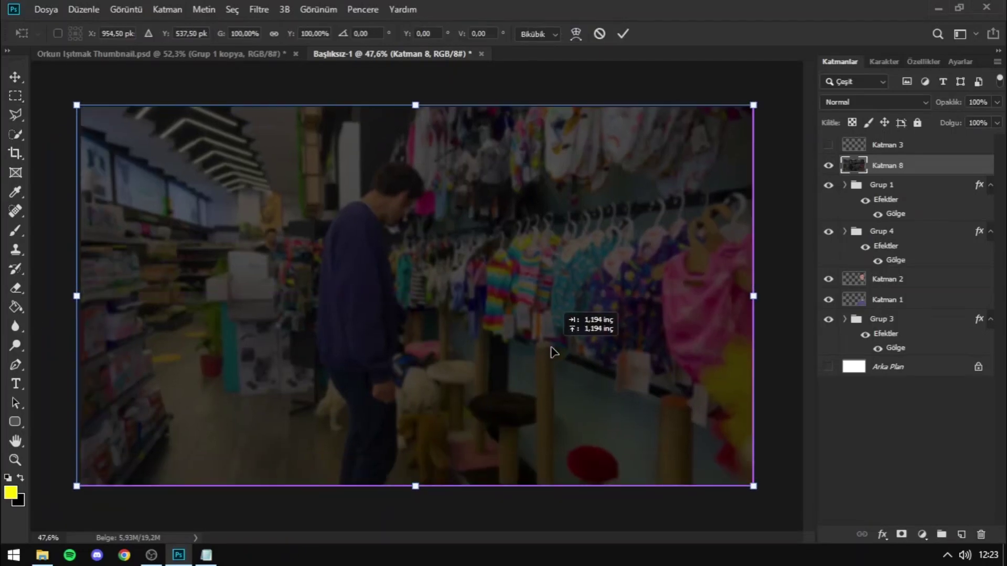
left_click(620, 33)
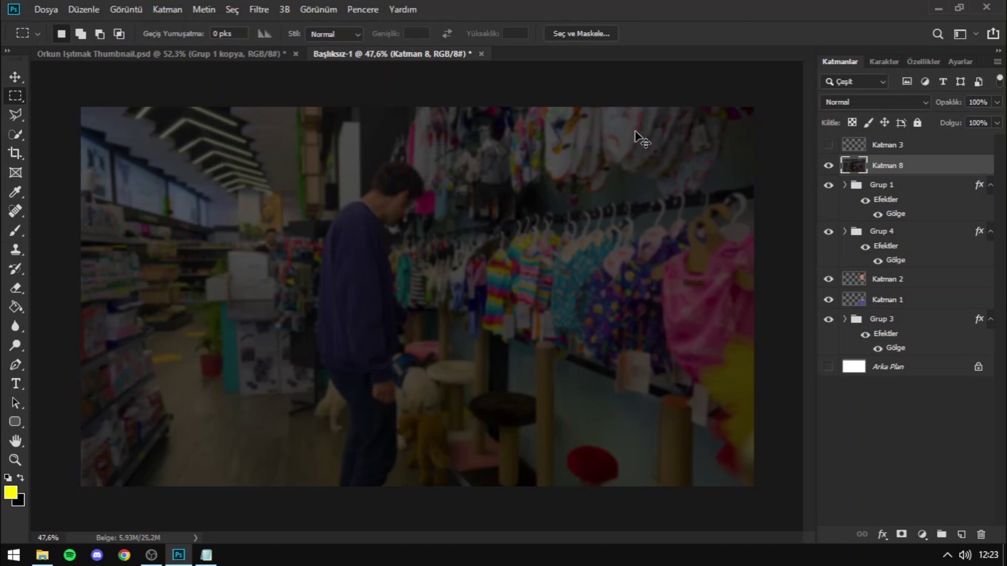
- Try darkening and Gaussian Blur on the store photo, then move Katman 8 above Arka Plan
key("ctrl+u")
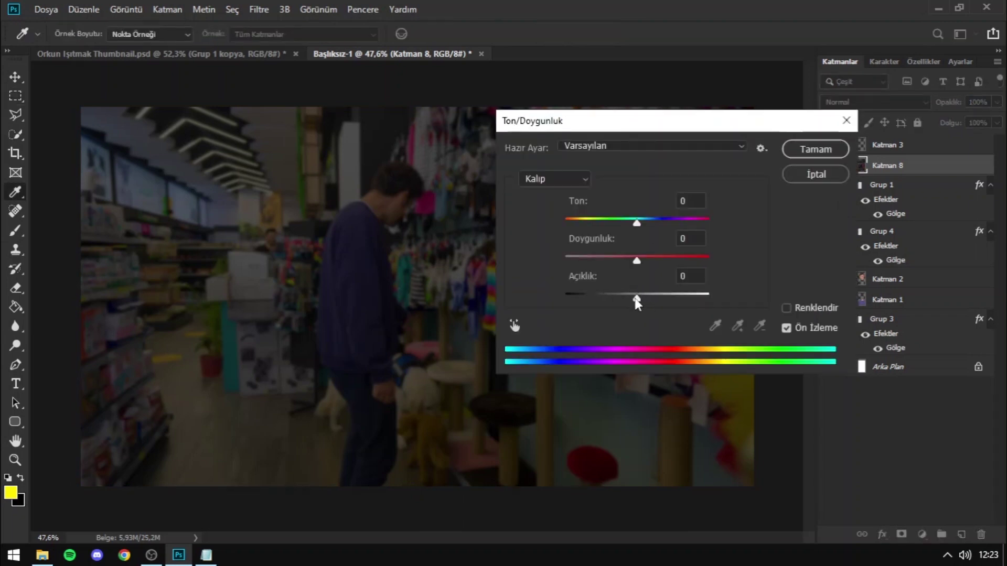
left_click_drag(640, 295, 603, 297)
key("Return")
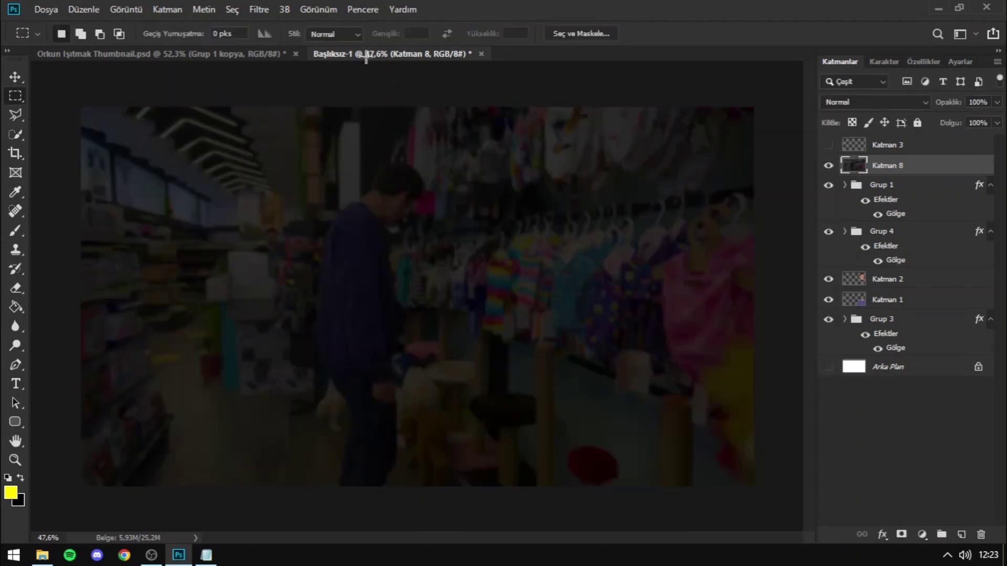
key("ctrl+z")
left_click(258, 12)
mouse_move(283, 176)
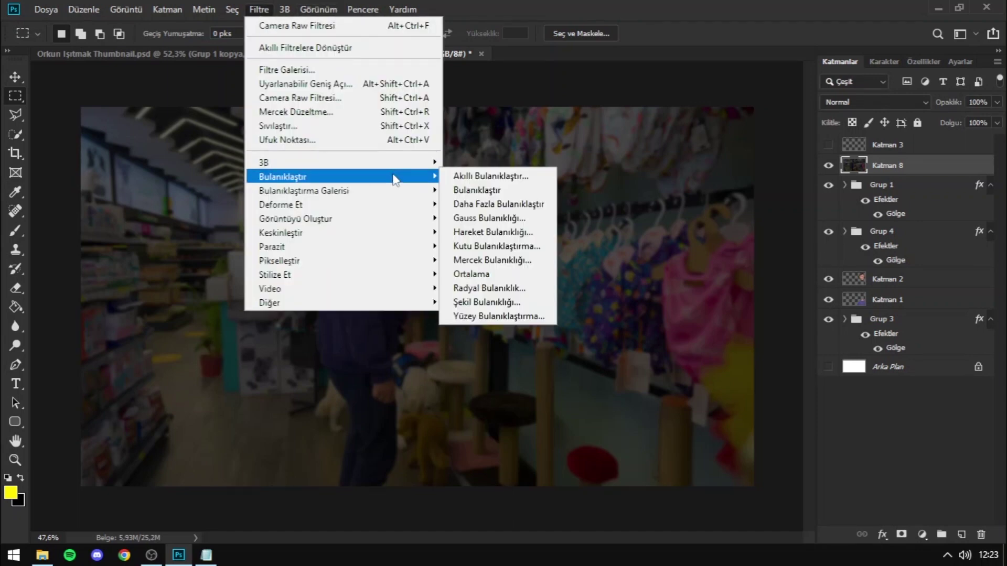
left_click(474, 219)
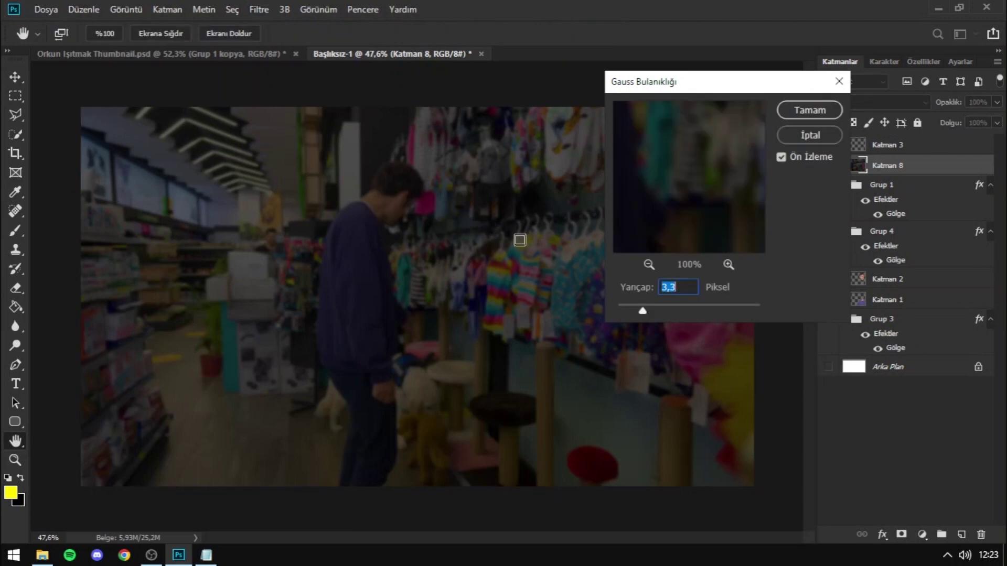
left_click(806, 133)
left_click_drag(880, 166, 937, 354)
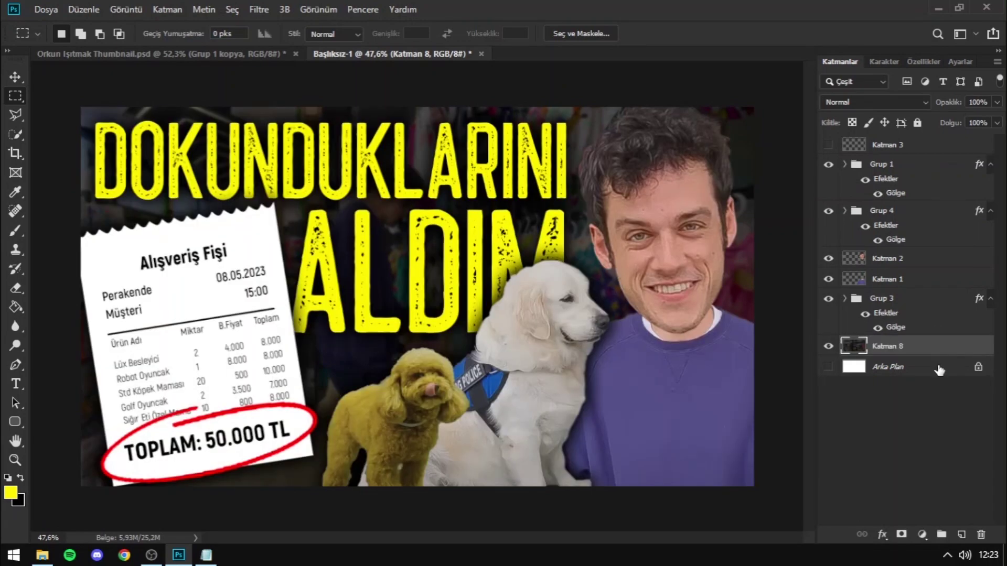
- Add a new layer, fill it with cyan 00a8ff, and set it to Kaplama (Overlay) blending
left_click(963, 535)
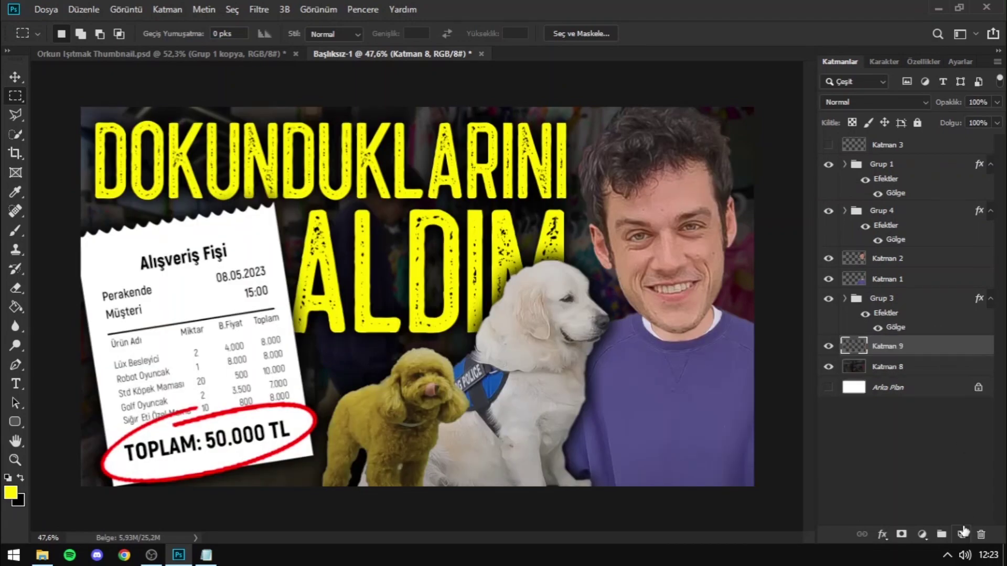
left_click(15, 307)
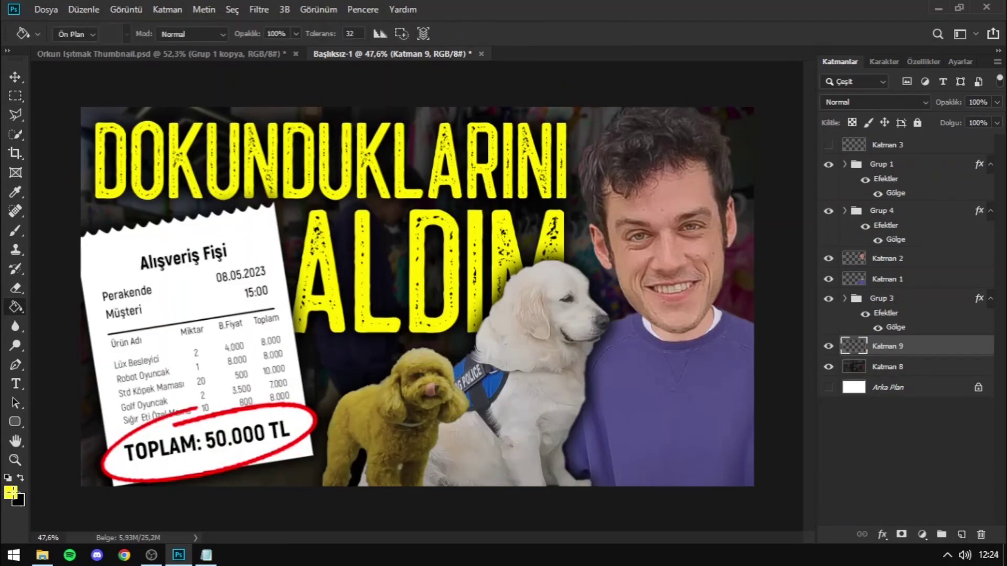
left_click(10, 493)
left_click(777, 222)
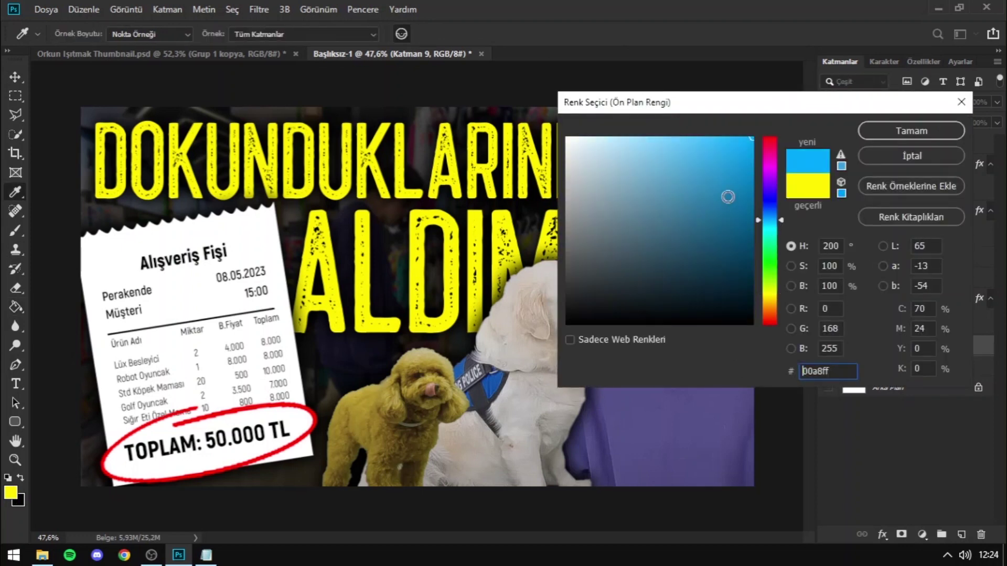
left_click(895, 130)
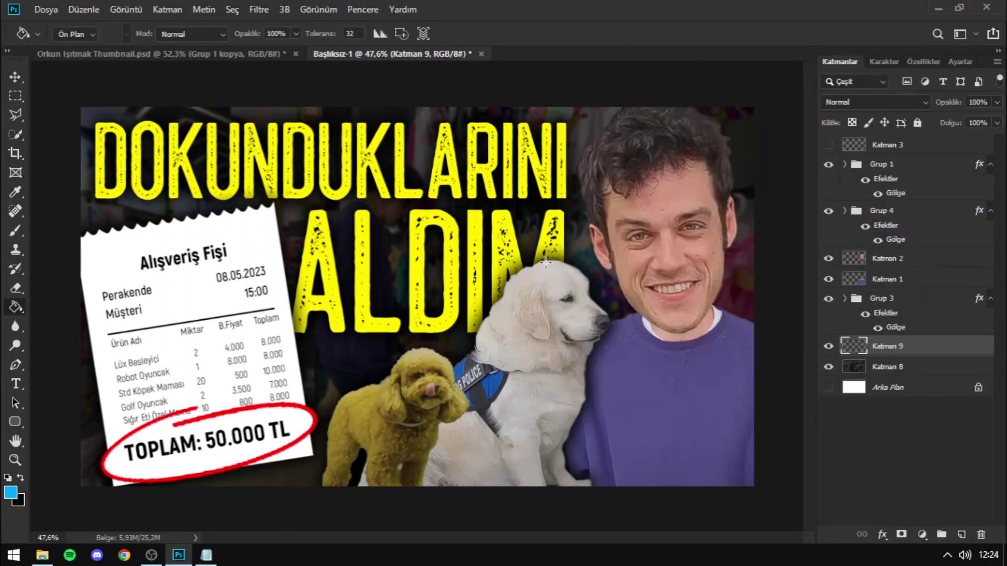
key("alt+BackSpace")
left_click(873, 102)
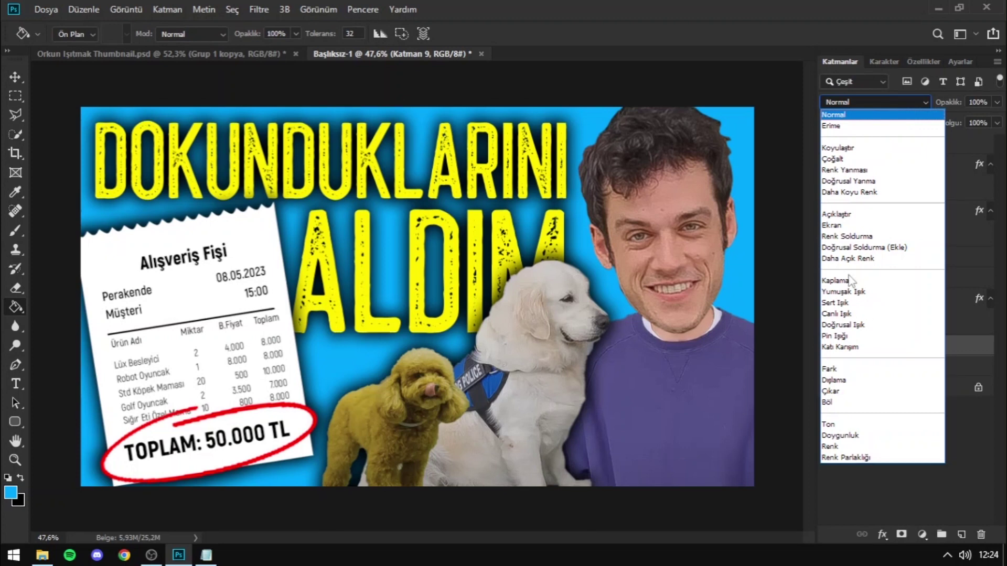
left_click(835, 281)
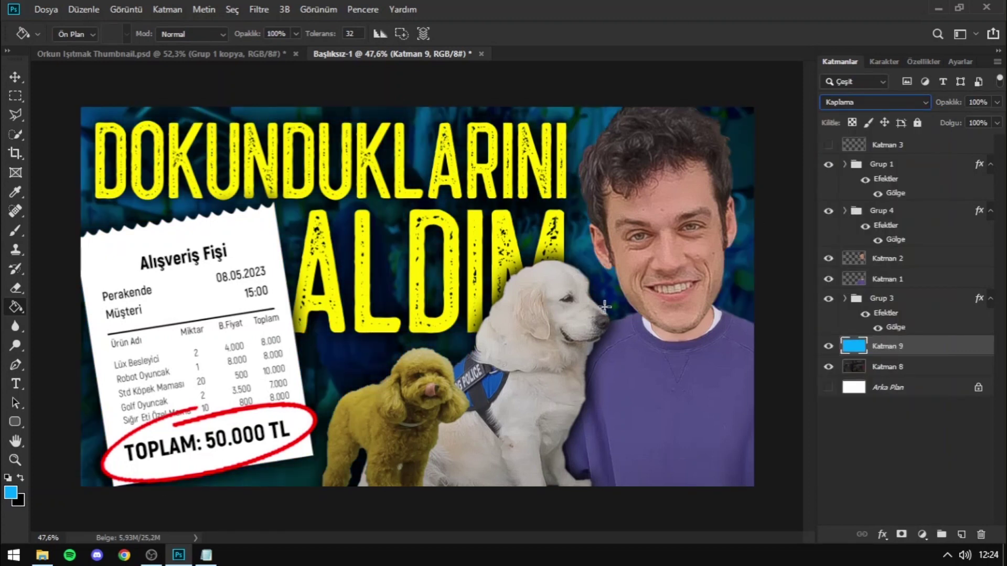
left_click(15, 95)
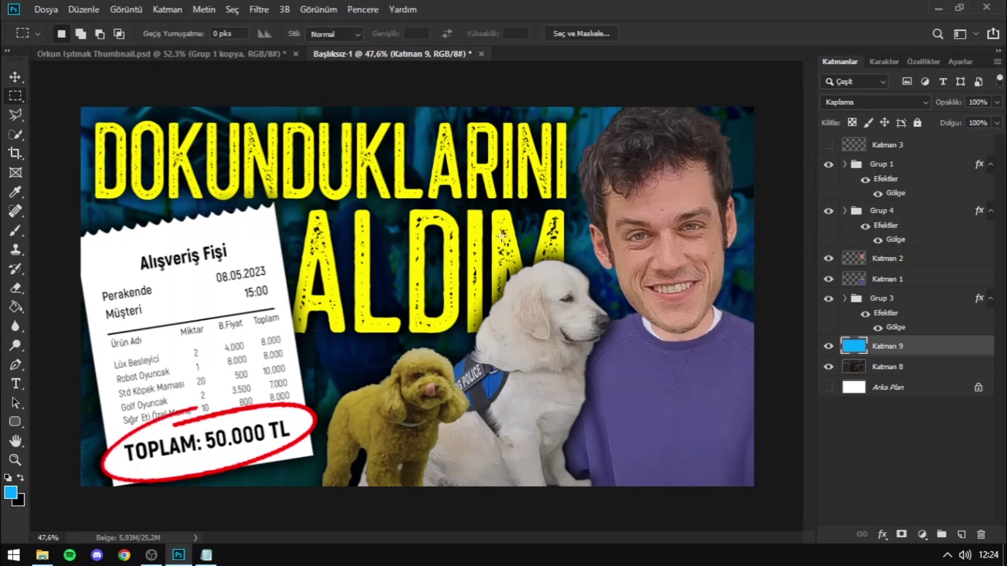
scroll(734, 416, "up", 2)
scroll(745, 404, "up", 1)
scroll(757, 387, "up", 2)
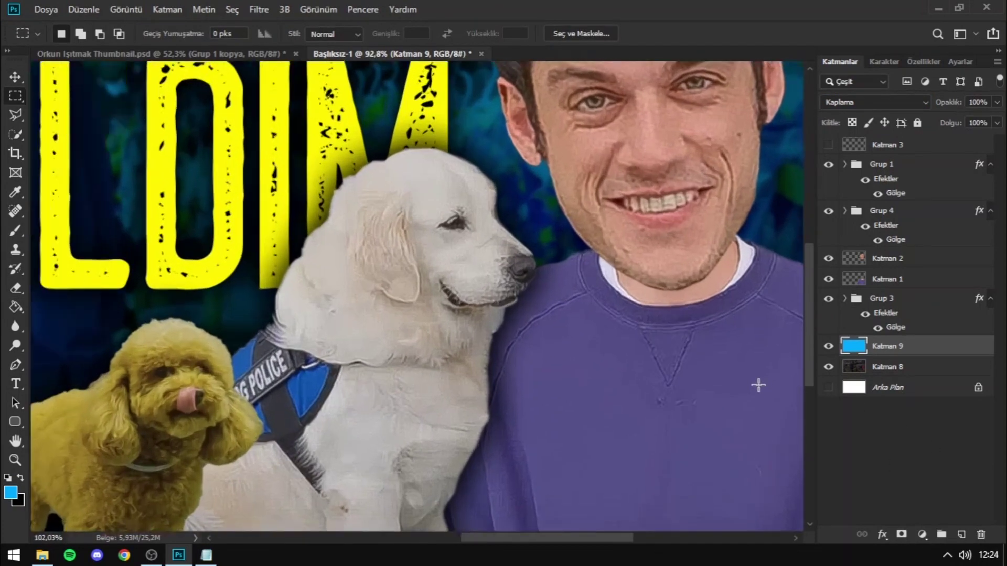
scroll(758, 385, "up", 1)
left_click(888, 286)
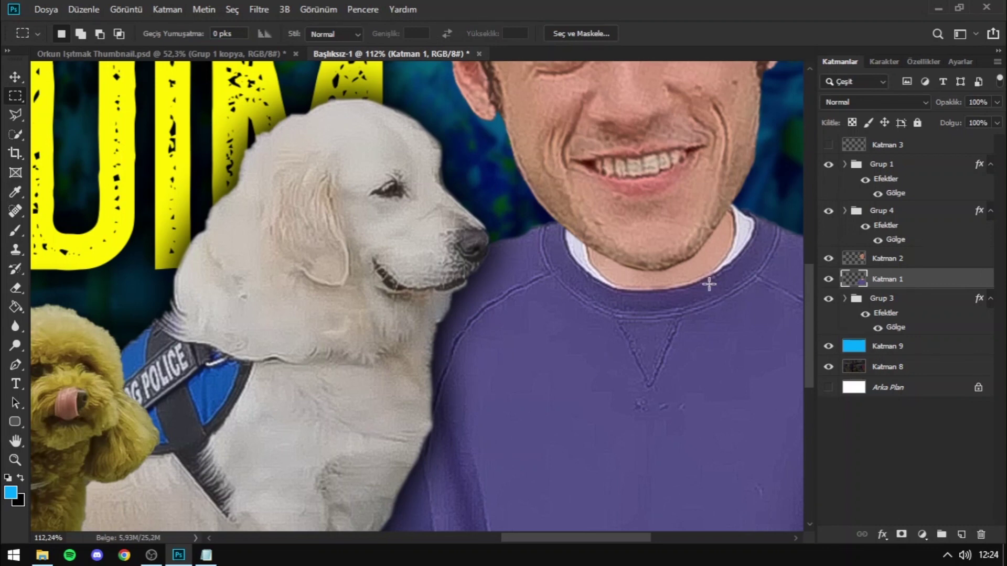
scroll(709, 284, "down", 2)
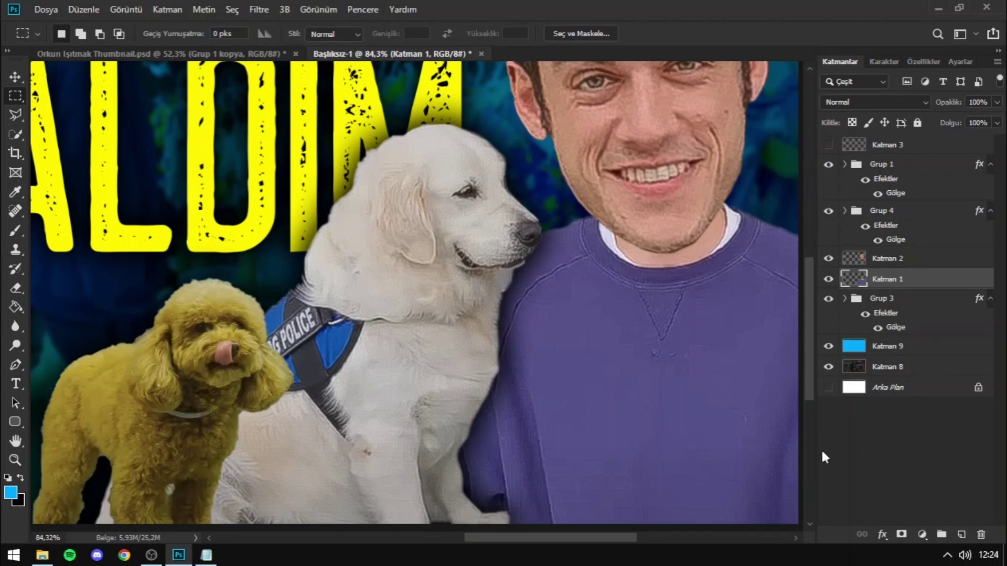
key("ctrl+shift+a")
scroll(723, 222, "down", 1)
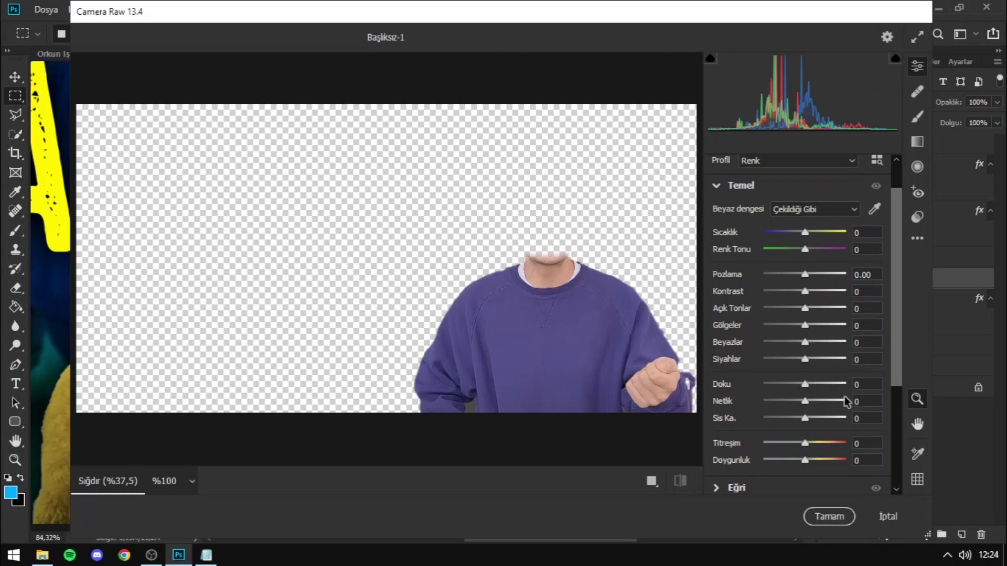
key("Return")
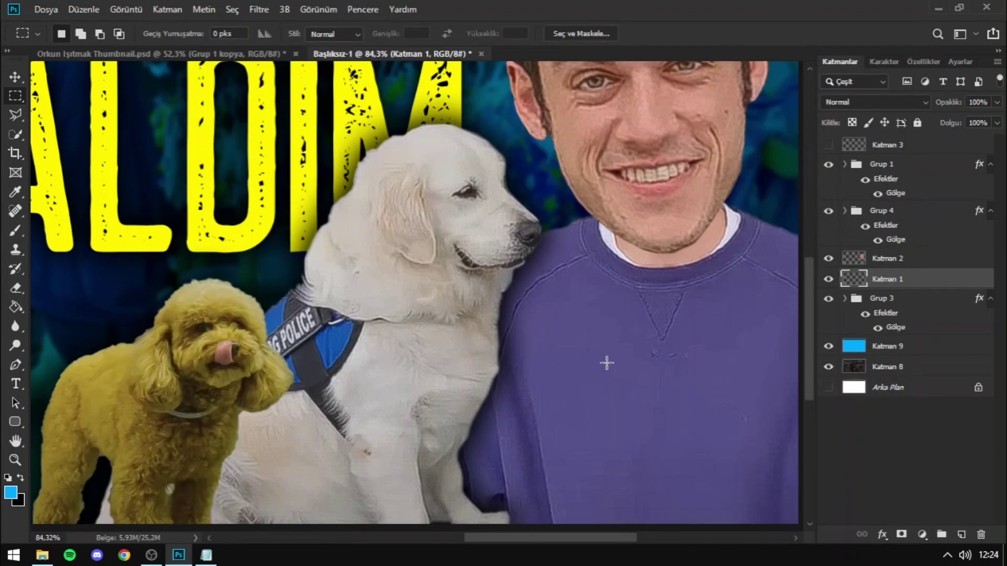
scroll(598, 379, "down", 3)
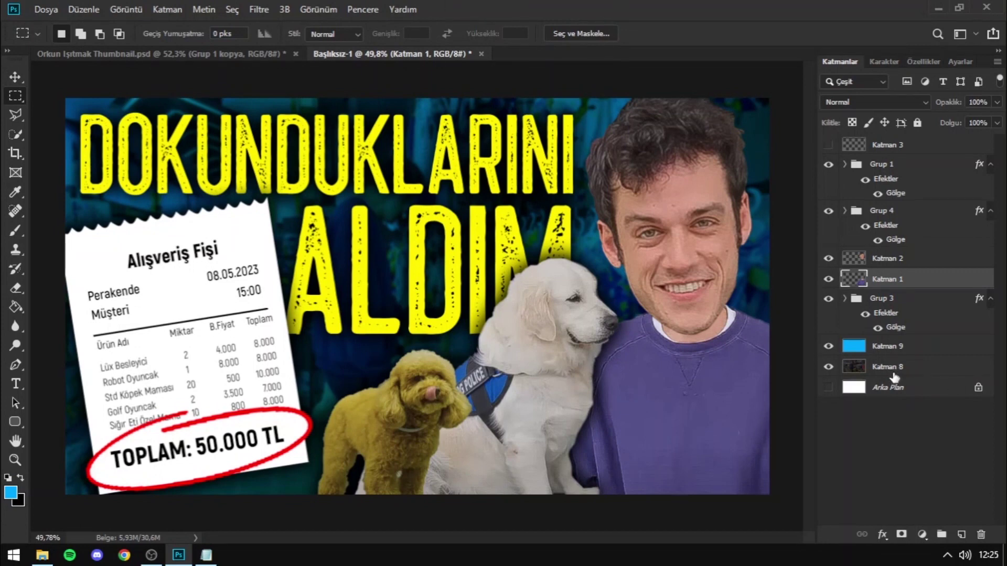
- Group all thumbnail layers into Grup 5, duplicate it, and convert the copy to a smart object
left_click(886, 369, "ctrl")
left_click(886, 346, "ctrl")
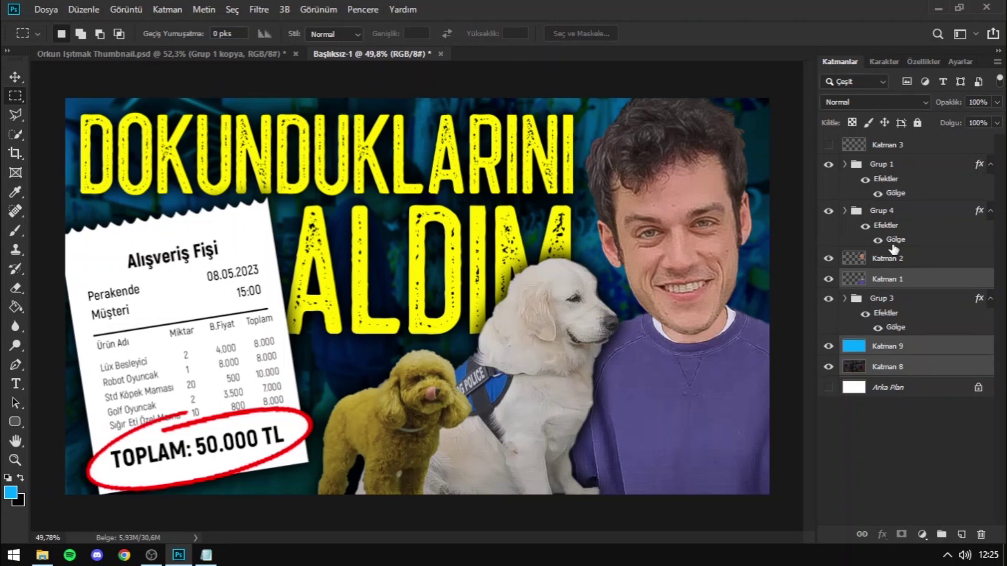
left_click(881, 298, "ctrl")
left_click(877, 211, "ctrl")
left_click(880, 166, "shift")
key("ctrl+g")
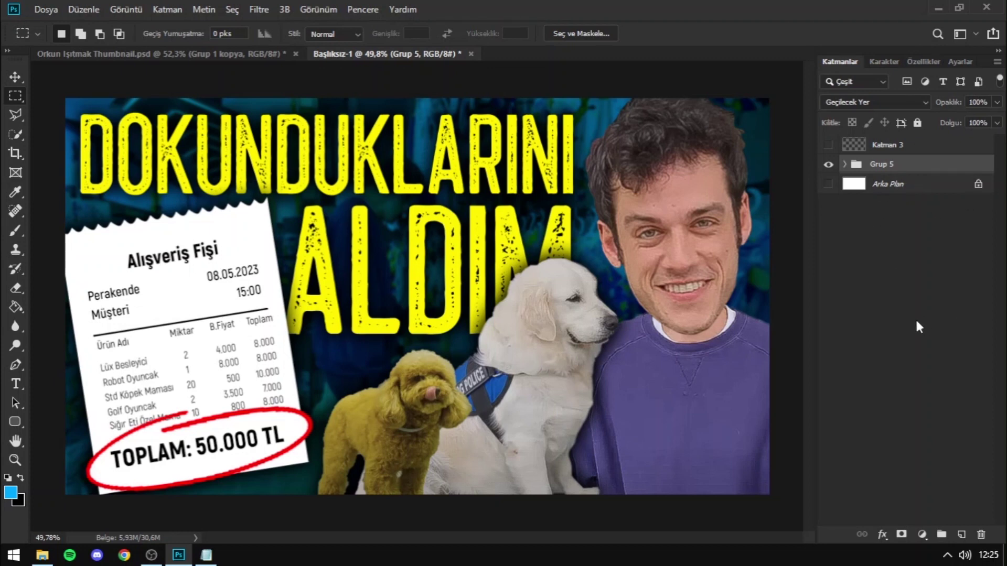
key("ctrl+j")
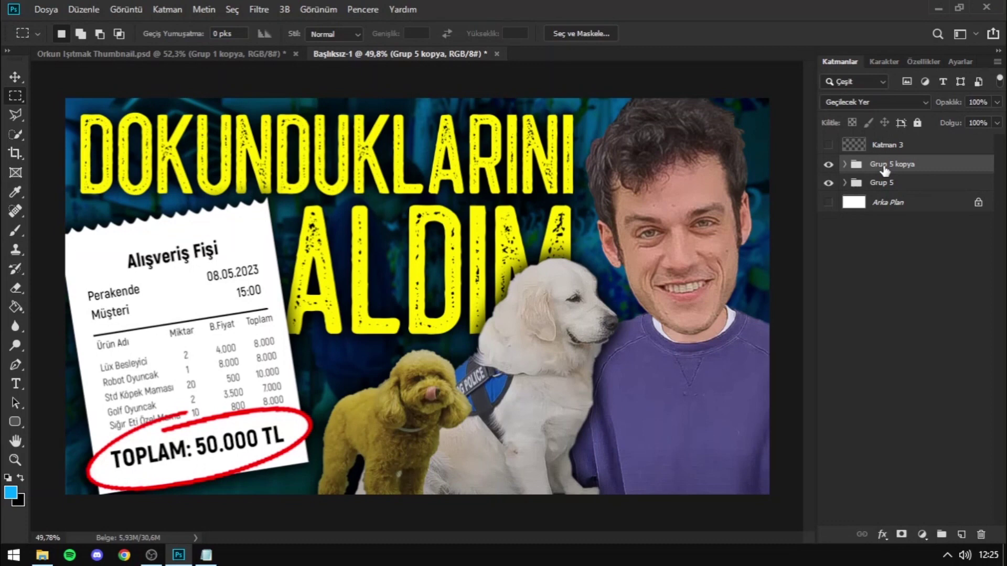
right_click(885, 168)
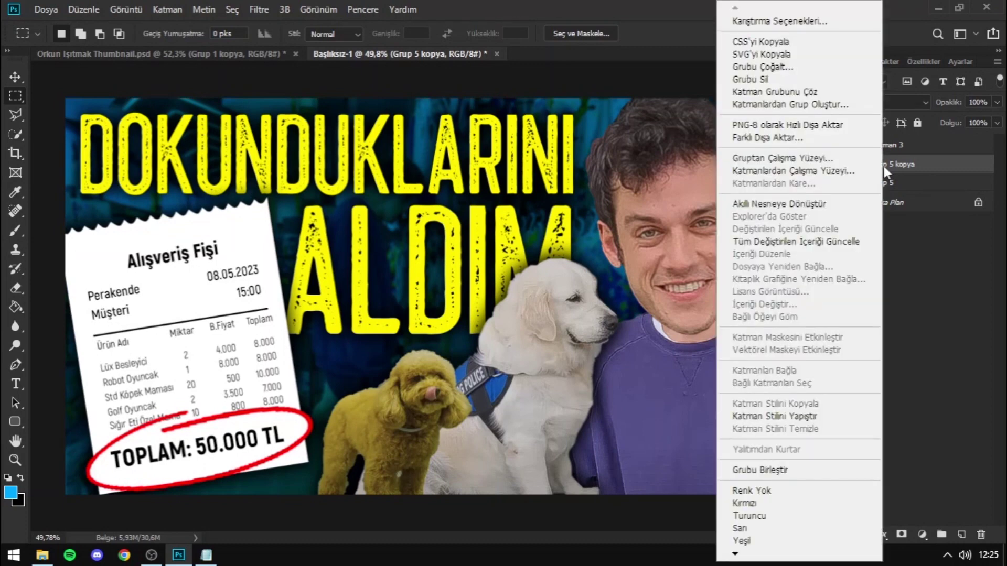
left_click(806, 206)
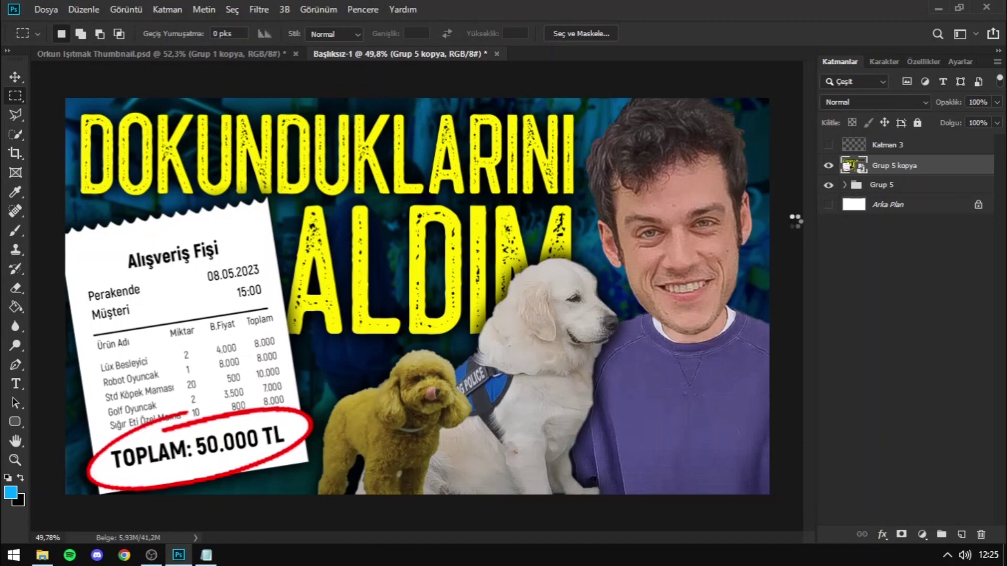
- Apply the Camera Raw filter with the Modern 01 profile to the smart object
key("ctrl+shift+a")
left_click(879, 202)
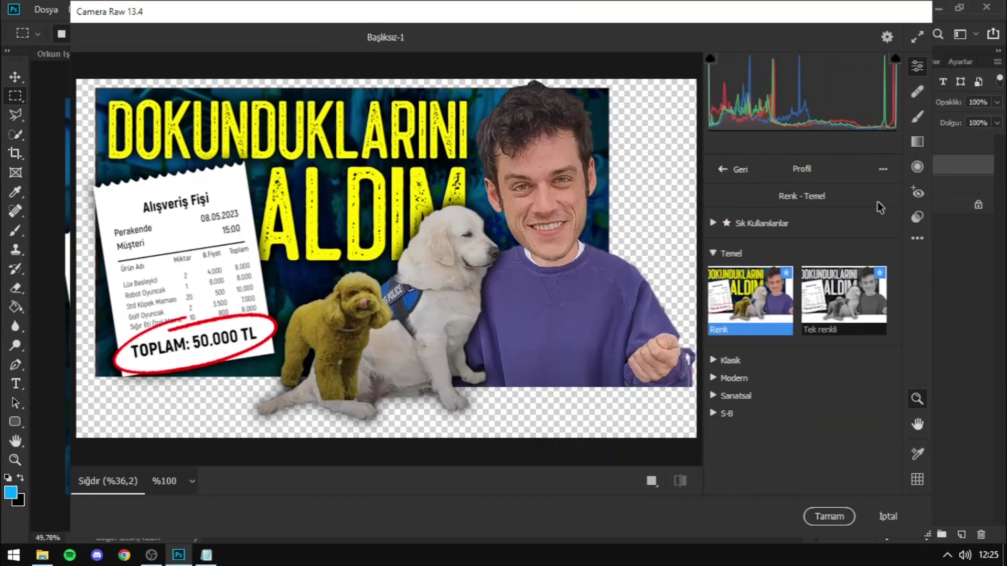
left_click(725, 378)
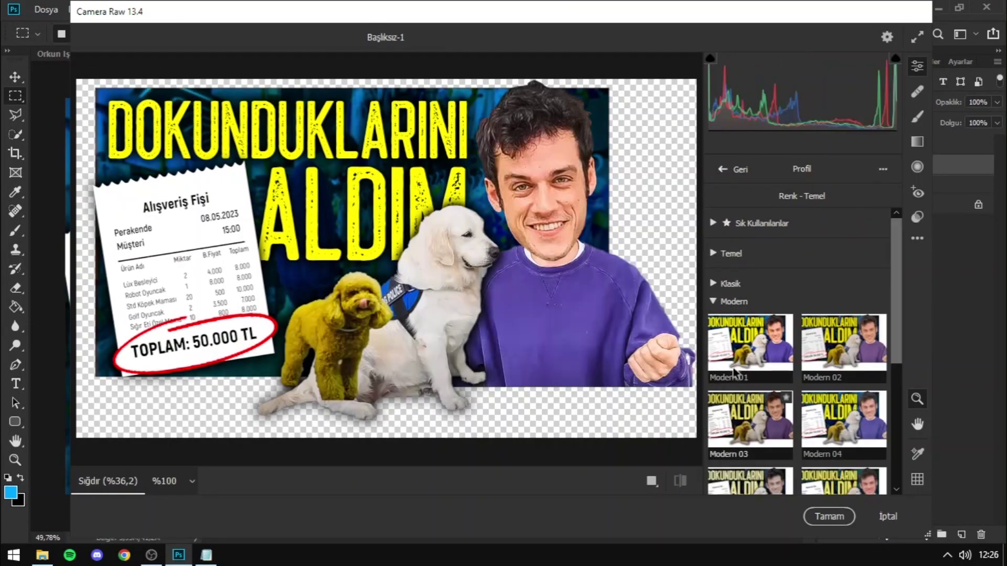
left_click(736, 371)
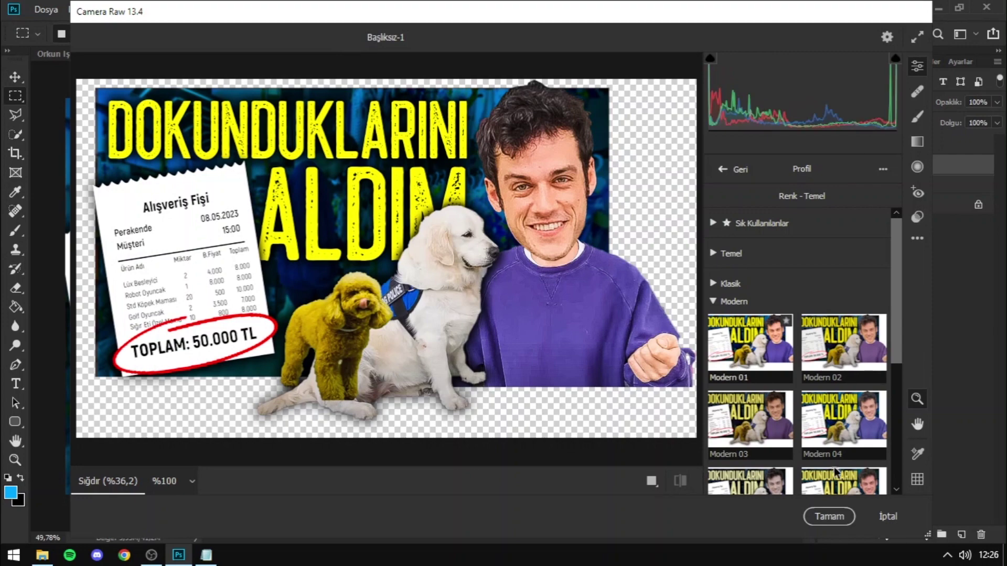
left_click(834, 517)
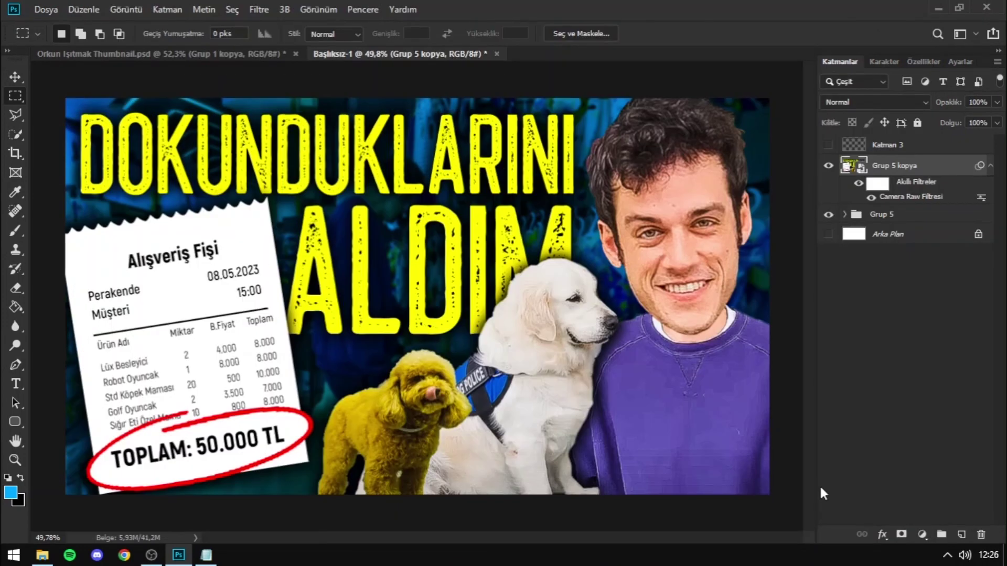